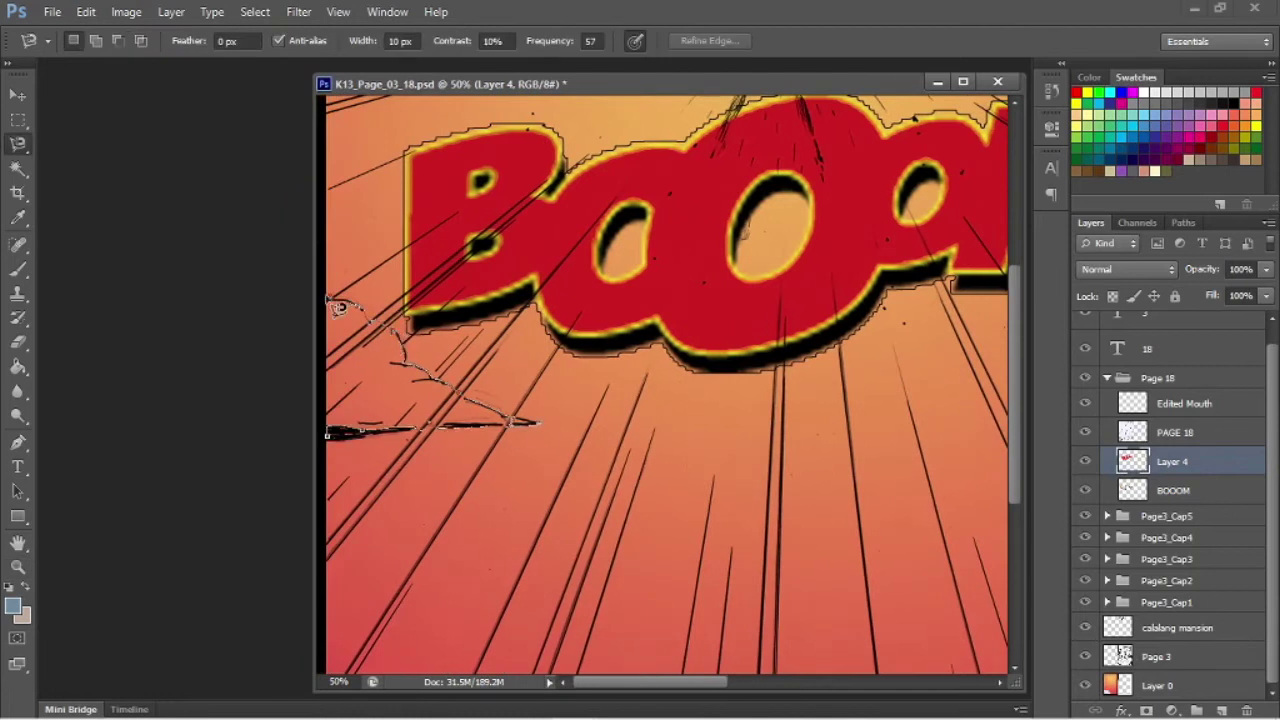
Step: Finish the selection around the cloud near the page's left edge and fill it with white on Layer 4
double_click(326, 440)
right_click(18, 143)
left_click(75, 162)
left_click(1185, 180)
key("Return")
left_click(1146, 92)
key("g")
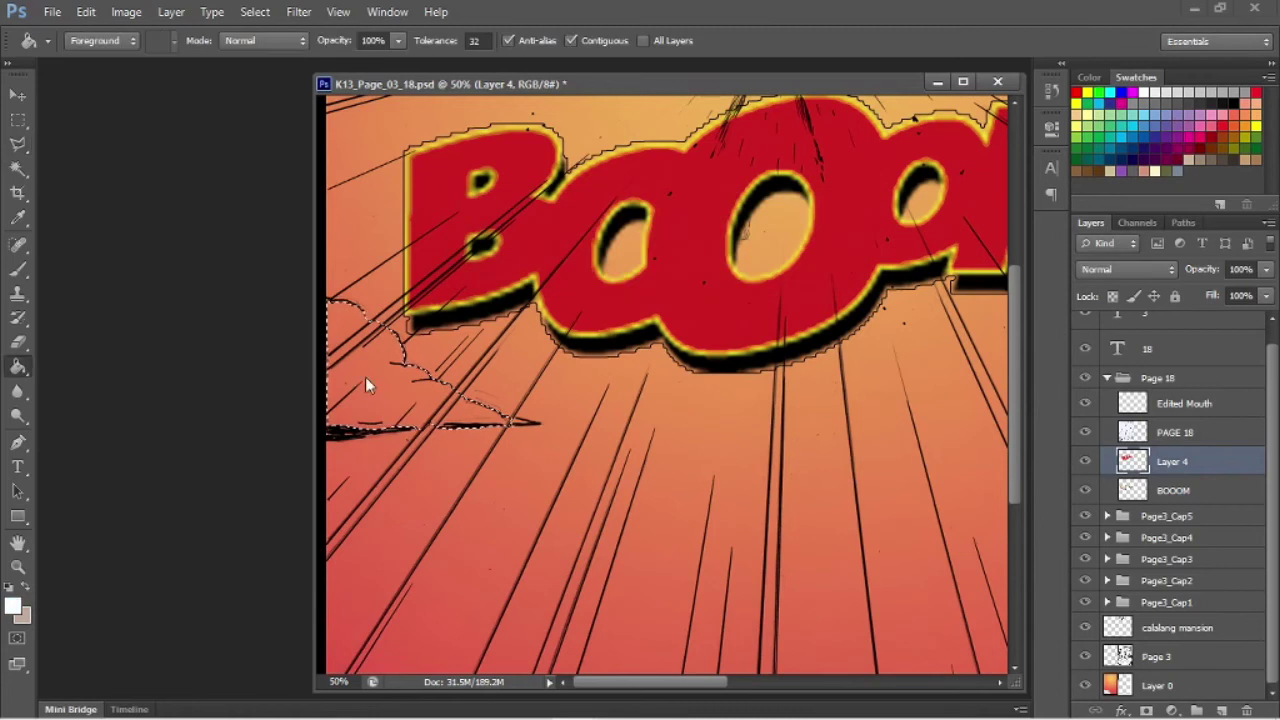
left_click(365, 377)
Step: Outline the cloud near the page's right edge with the Polygonal Lasso and fill it with white
left_click_drag(317, 149, 140, 149)
key("z")
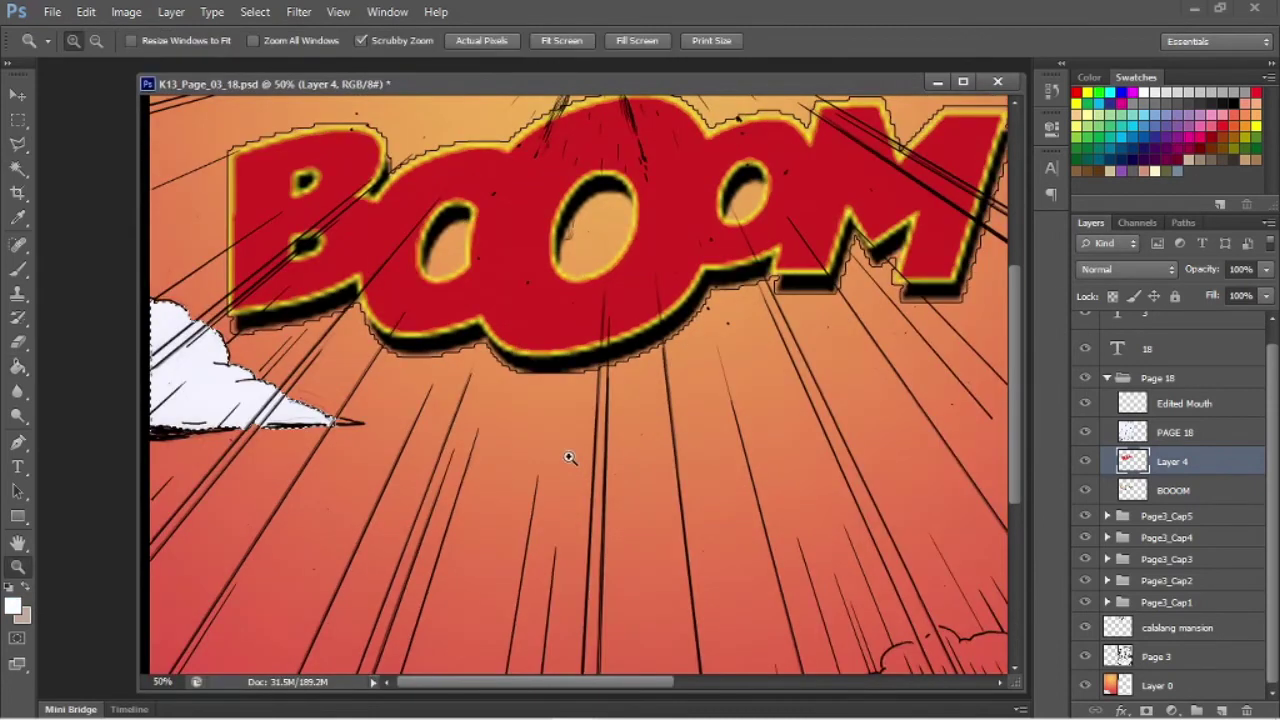
left_click(570, 457)
right_click(570, 457)
left_click(766, 401, "alt")
left_click(903, 645)
mouse_move(908, 660)
left_mouse_down()
mouse_move(694, 514)
mouse_move(691, 472)
left_mouse_up()
key("l")
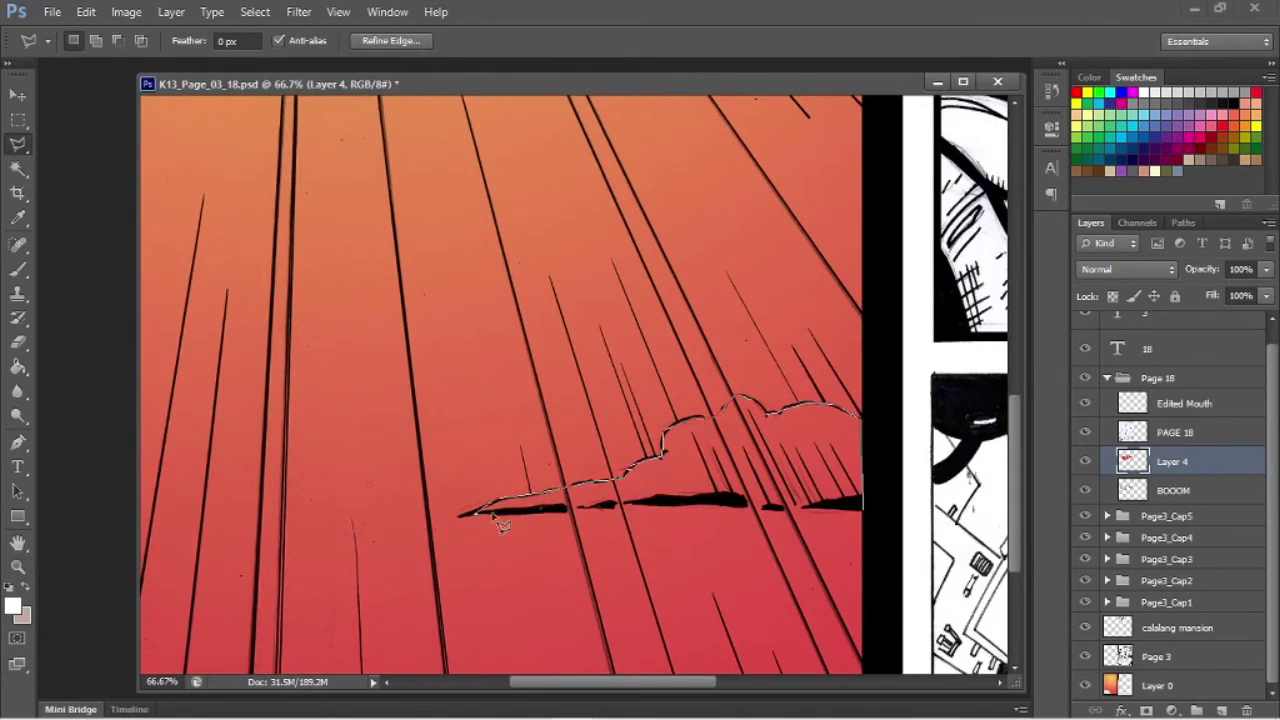
left_click(864, 507)
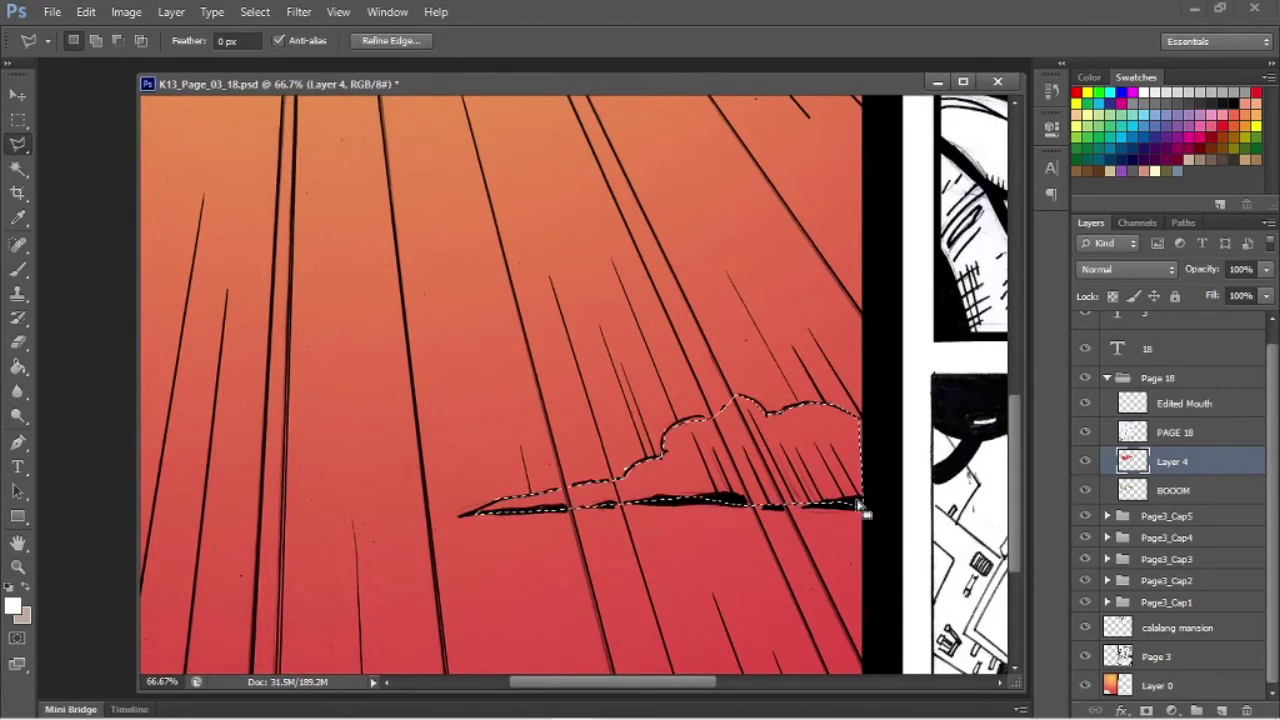
key("g")
left_click(835, 485)
Step: Paint a soft white glow behind the flying figure above the BOOOM lettering on Layer 0
key("z")
left_click(474, 402, "alt")
left_click_drag(513, 682, 427, 710)
left_click(414, 269, "alt")
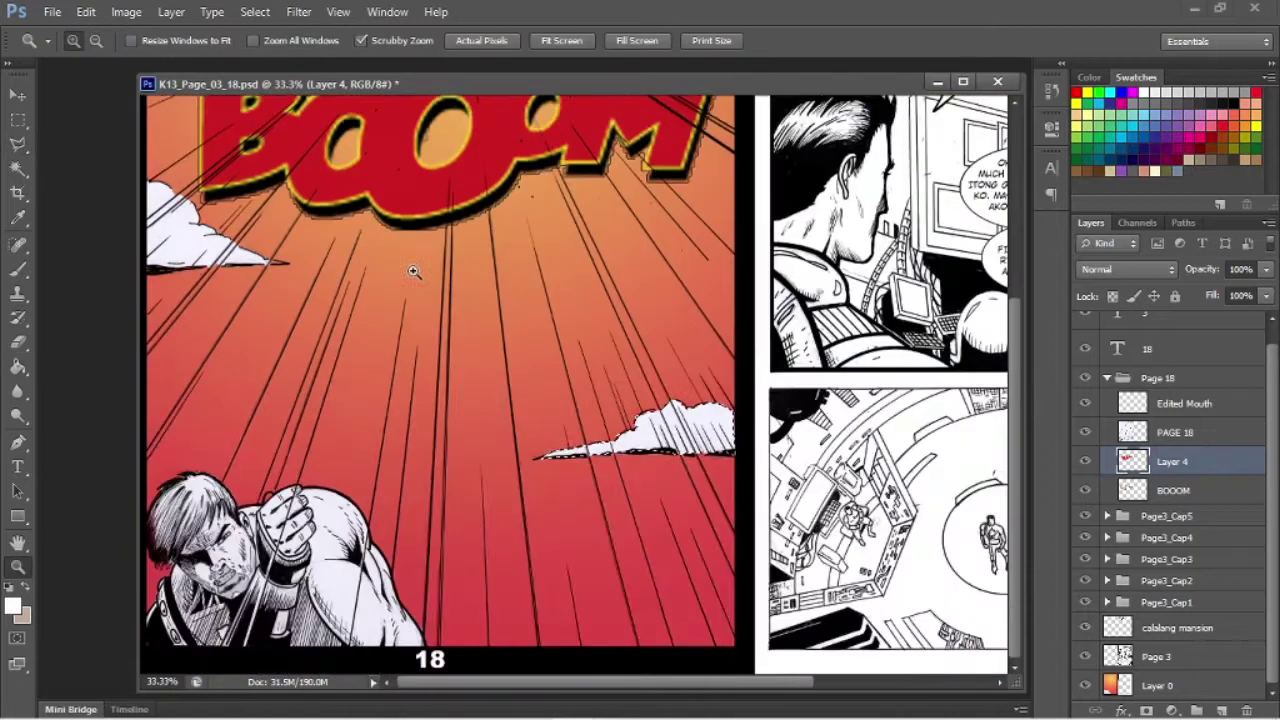
scroll(414, 270, "up", 5)
left_click(1162, 688)
left_click(386, 309, "alt")
left_click_drag(138, 326, 498, 323)
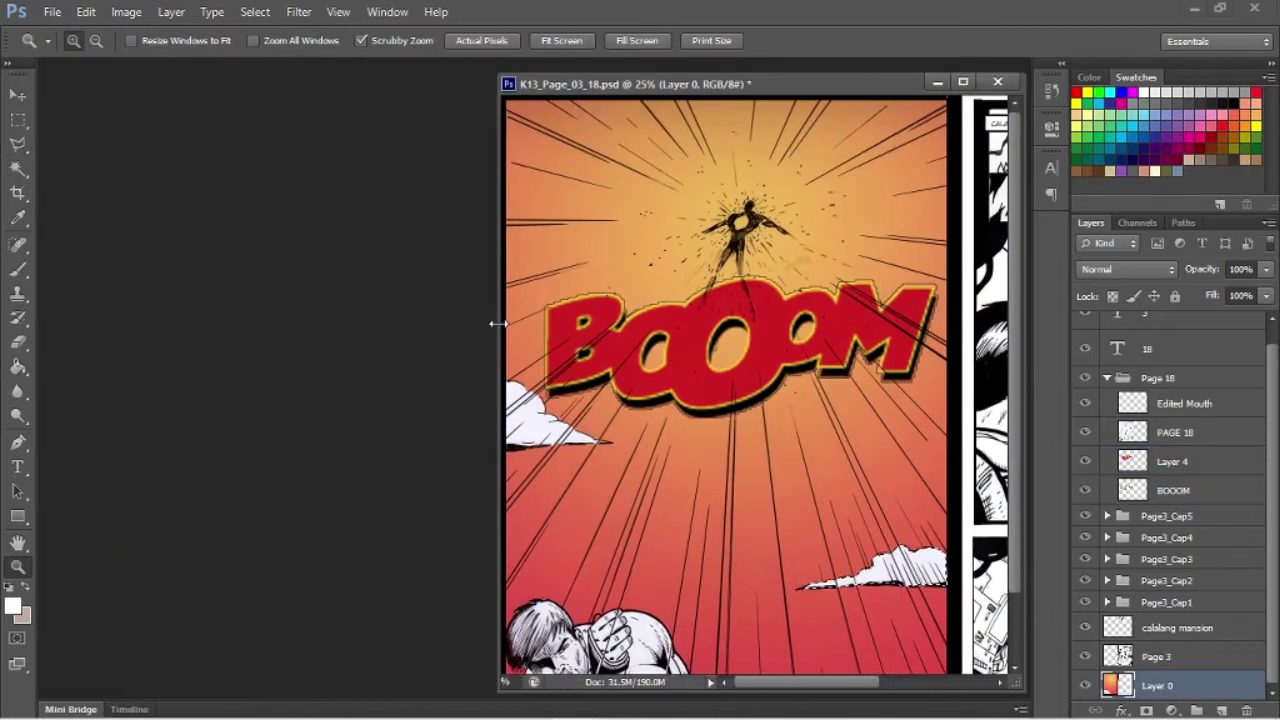
left_click(18, 416)
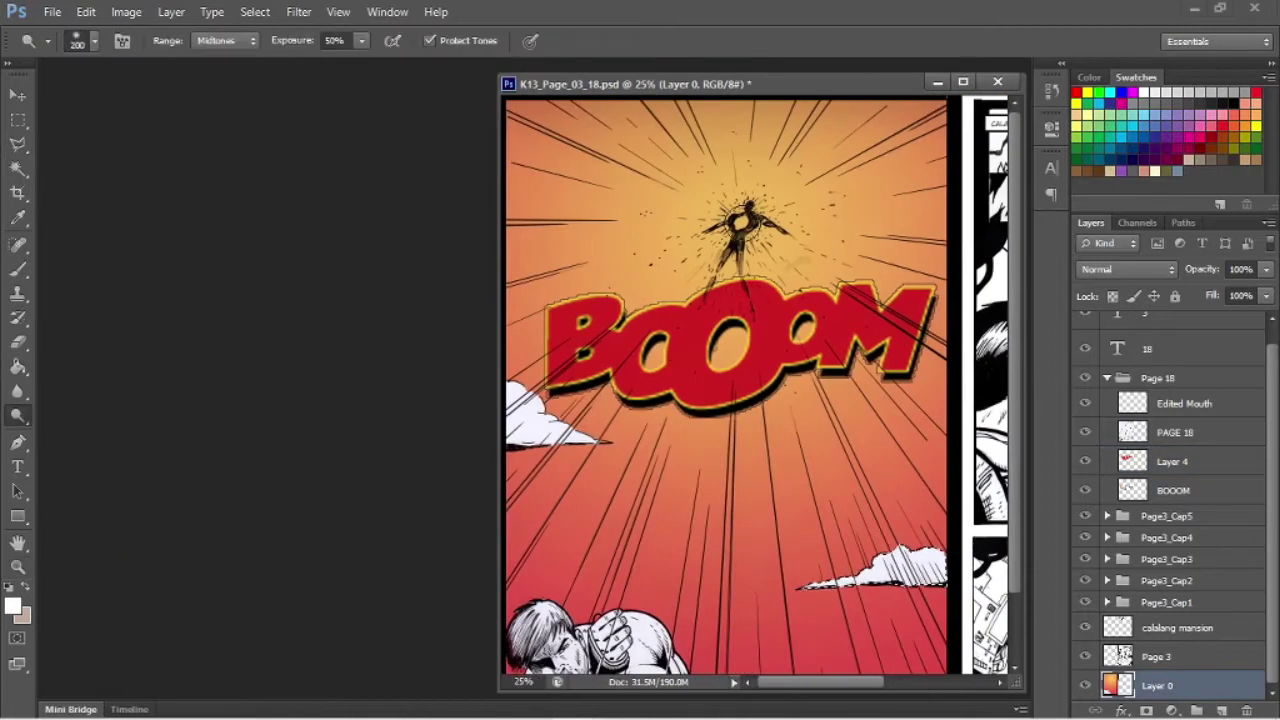
key("i")
left_click(12, 605)
left_click(486, 180)
left_click(831, 155)
key("b")
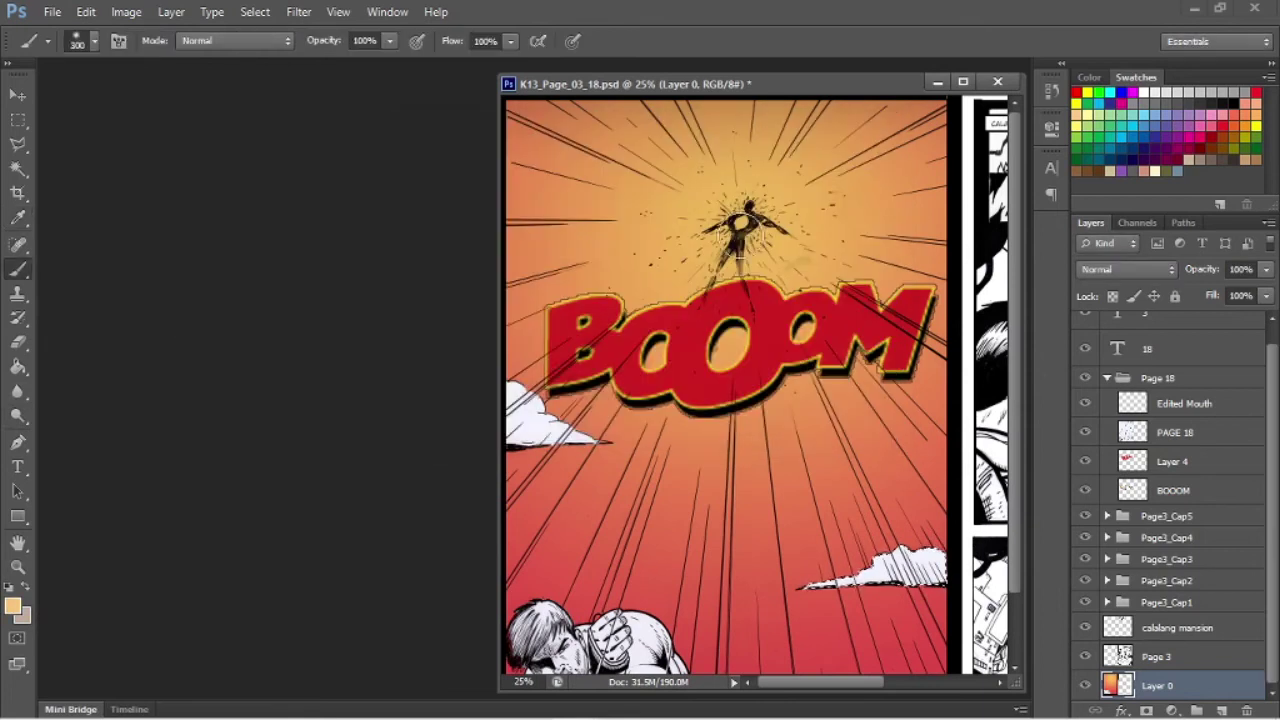
left_click(738, 234)
key("w")
scroll(820, 630, "down", 3)
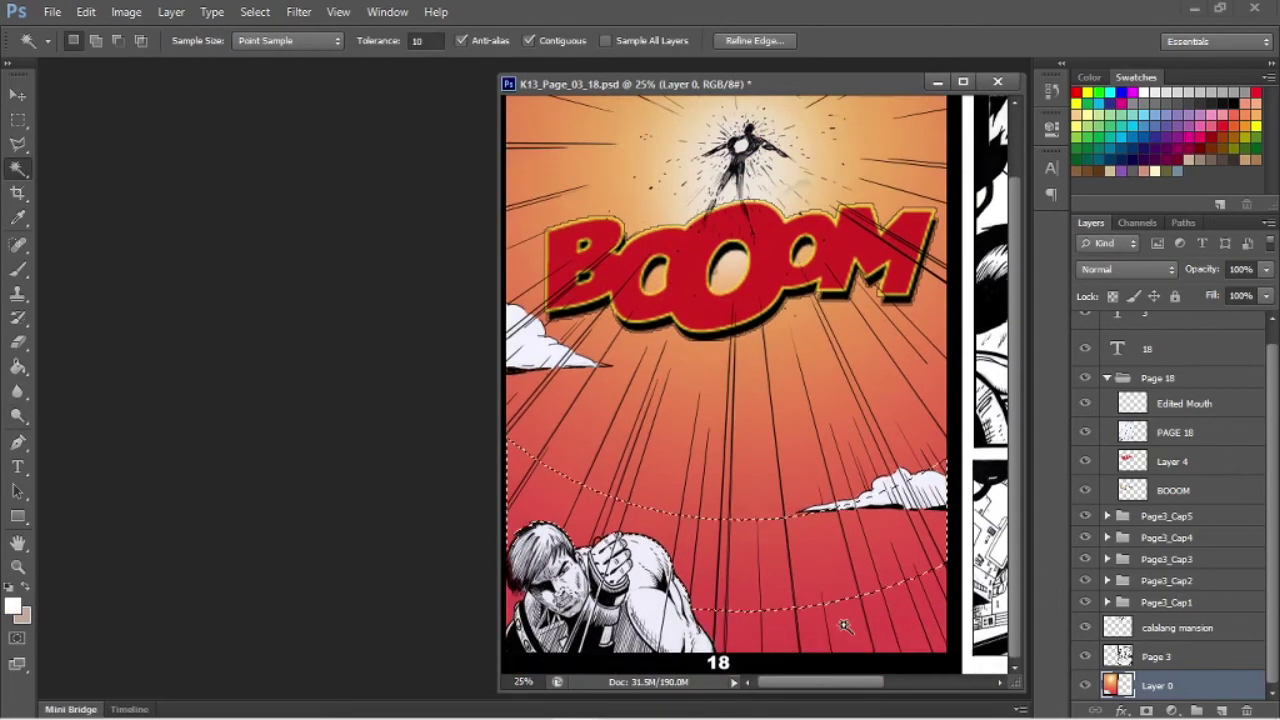
scroll(885, 418, "up", 3)
key("ctrl+d")
Step: Burn the lower sky and outer edges of the orange-red background on Layer 0 with large soft brushes, midtones range, 50% exposure
key("o")
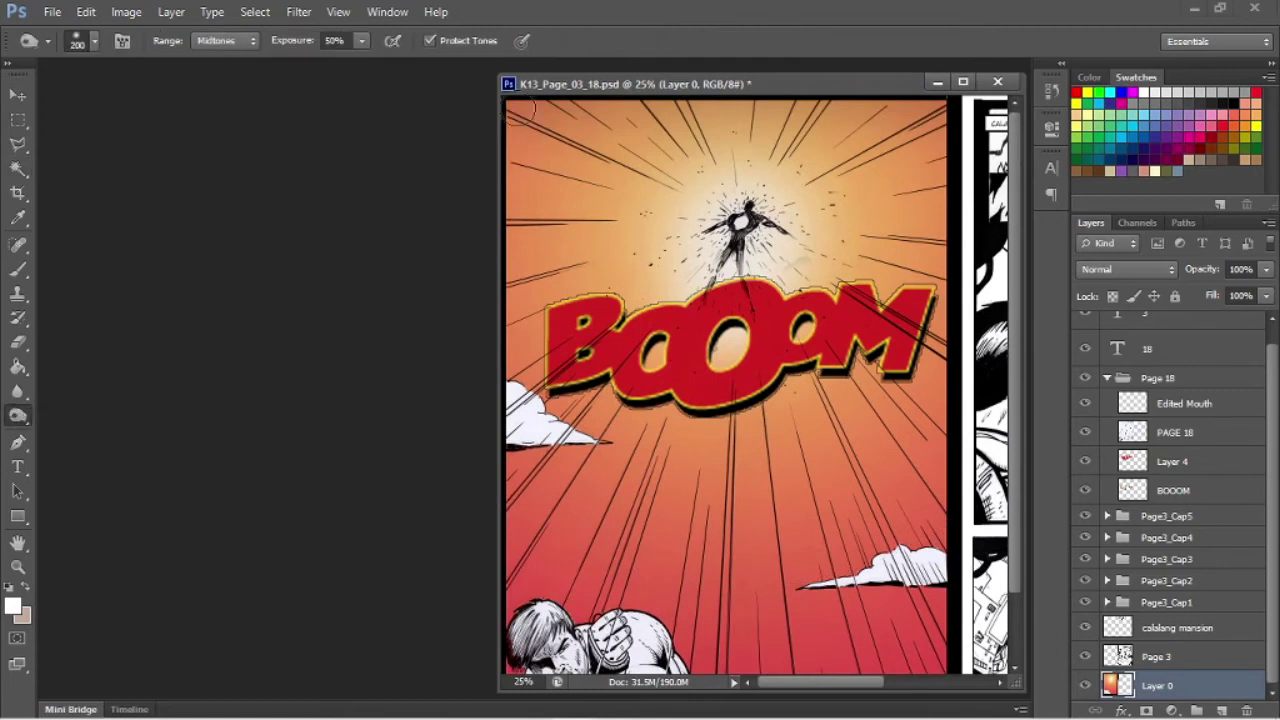
scroll(724, 400, "down", 3)
key("bracketright")
key("bracketright")
key("bracketright")
key("bracketright")
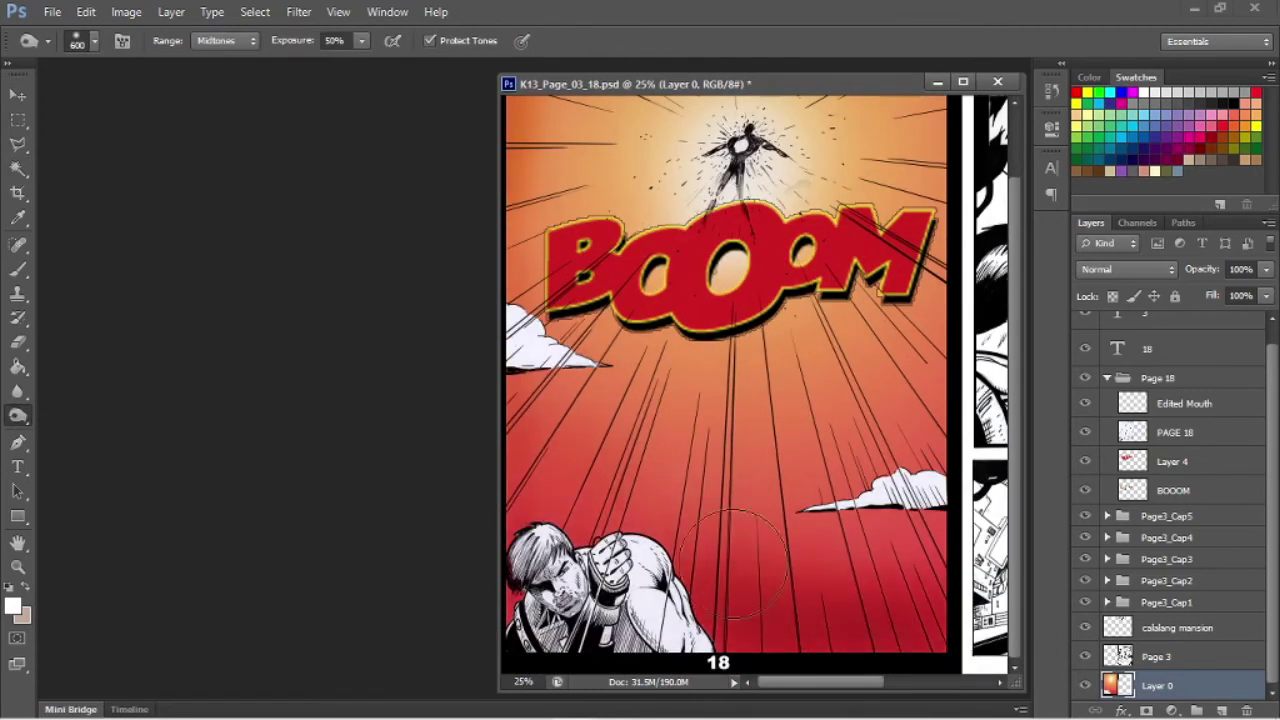
scroll(993, 330, "up", 3)
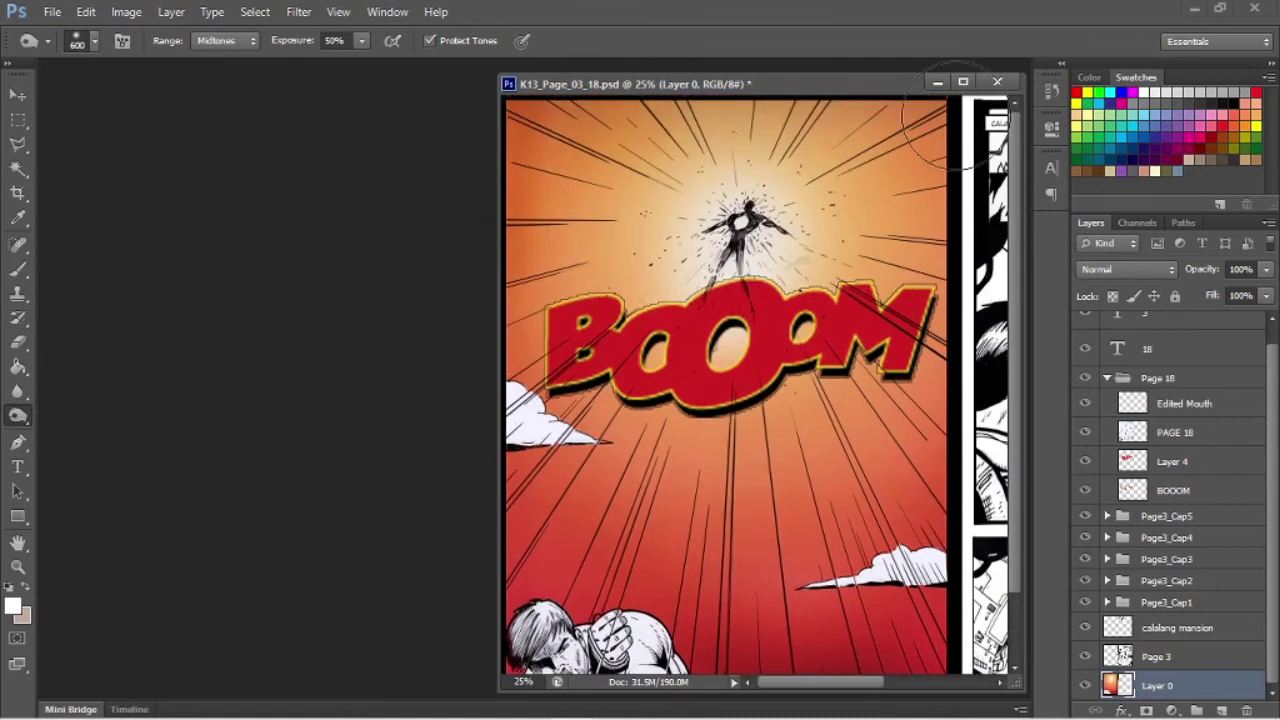
left_click_drag(499, 109, 291, 114)
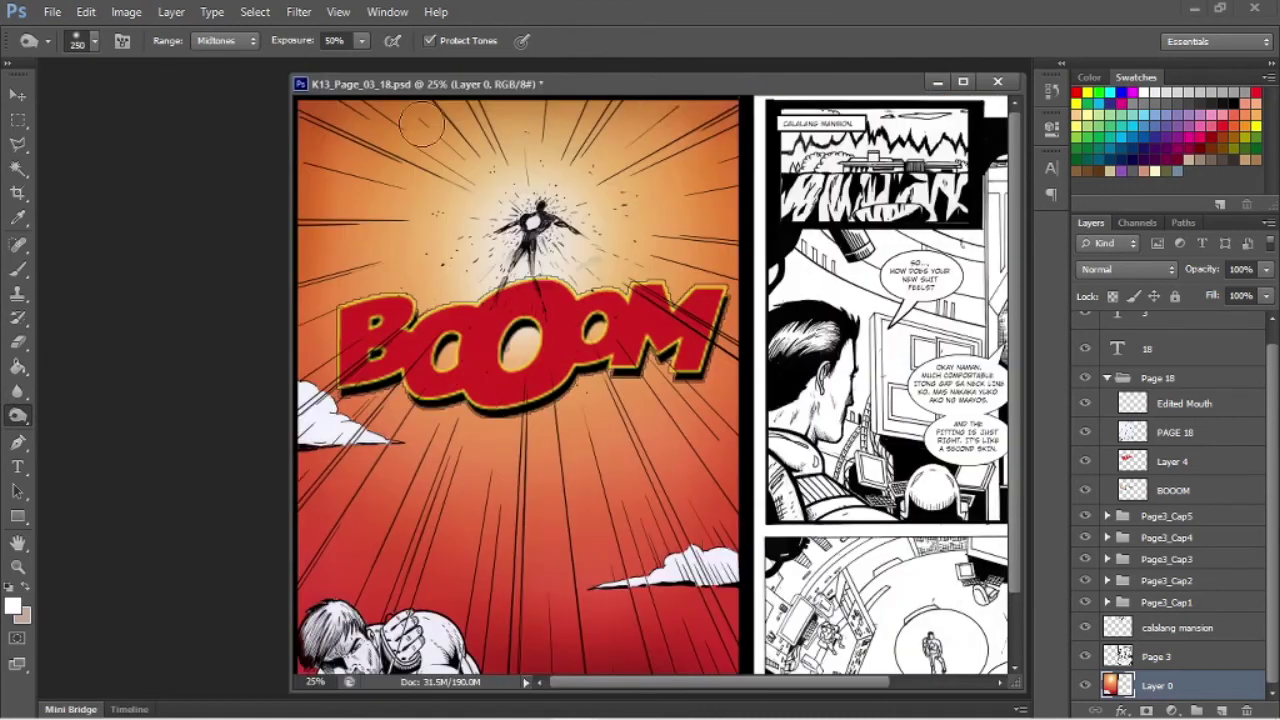
scroll(727, 545, "down", 3)
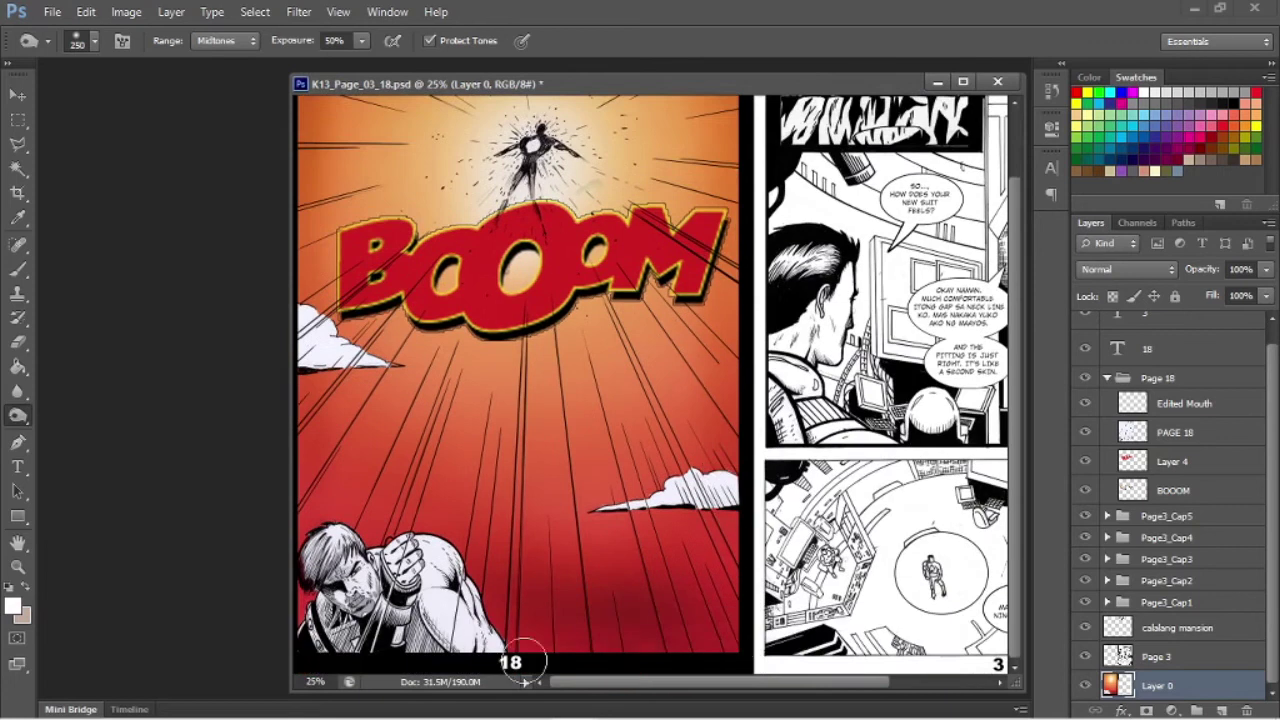
Step: Color the man's fist, shoulder and arm with a tan skin tone and shade them with the Dodge and Burn tools
left_click(20, 569)
left_click(430, 590)
left_click(430, 590)
scroll(540, 620, "down", 3)
left_click(678, 591)
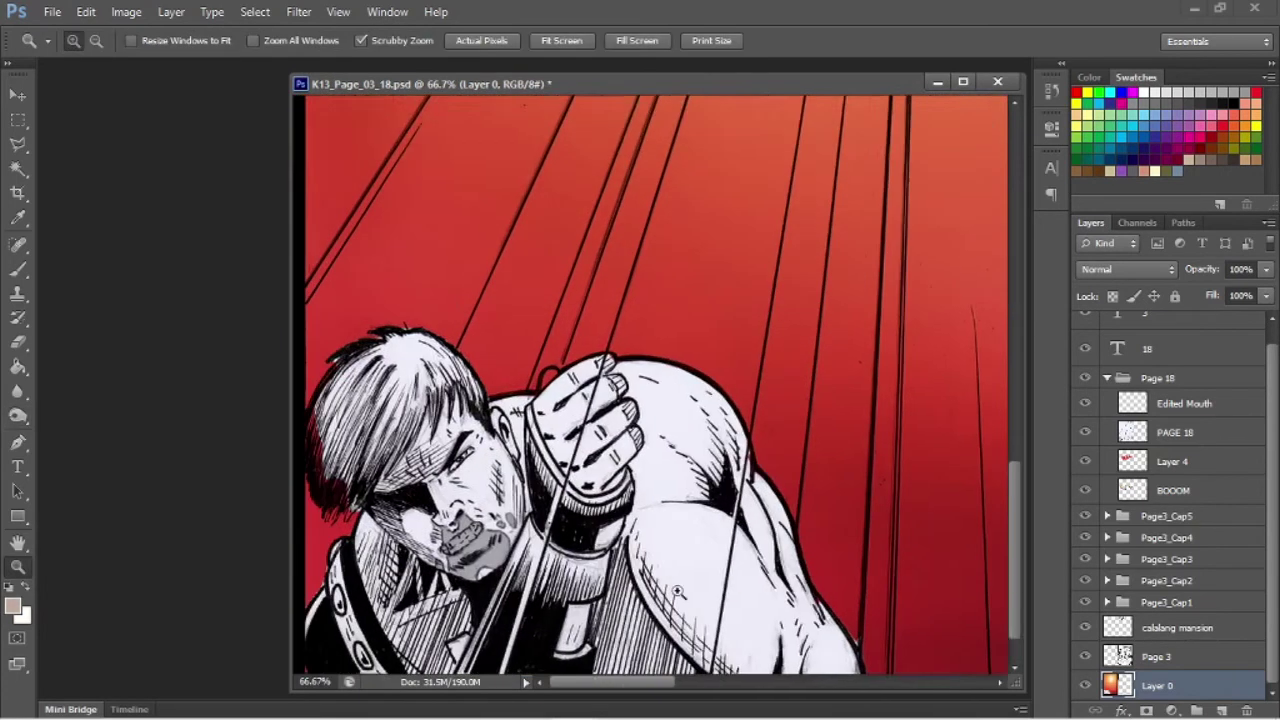
scroll(678, 591, "down", 2)
left_click(18, 144)
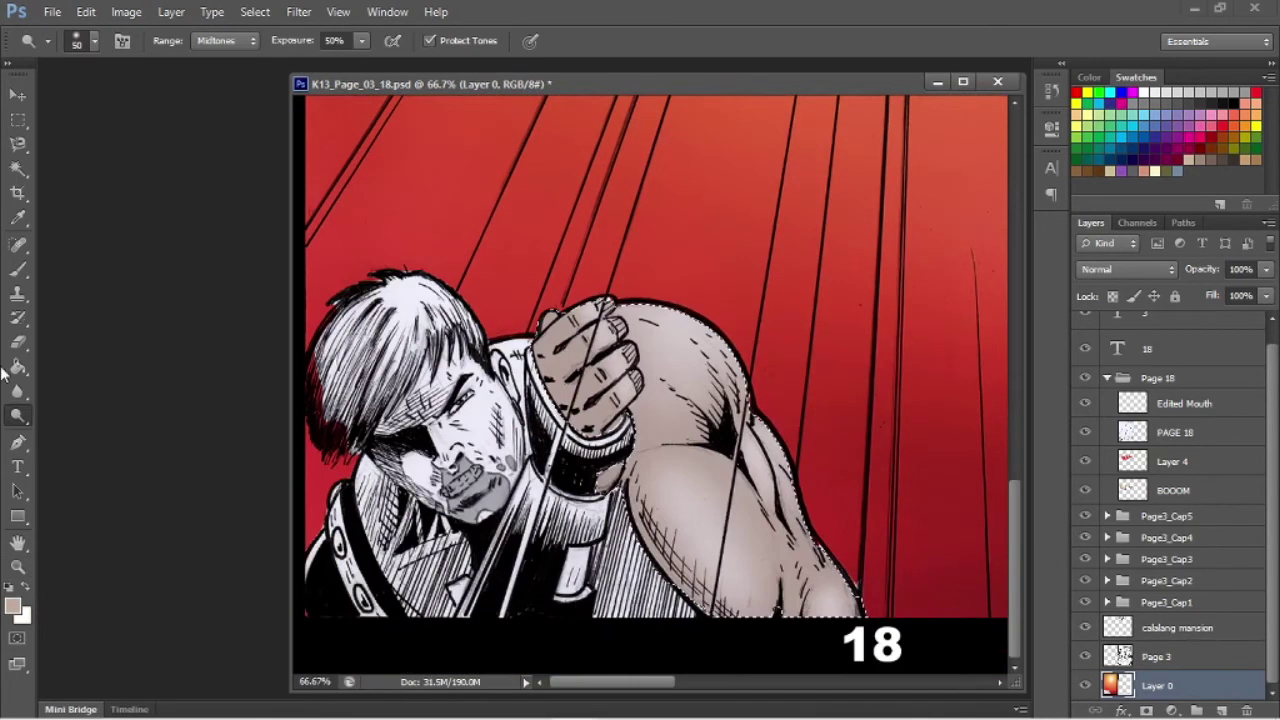
right_click(20, 416)
left_click(71, 434)
left_click_drag(628, 478, 622, 462)
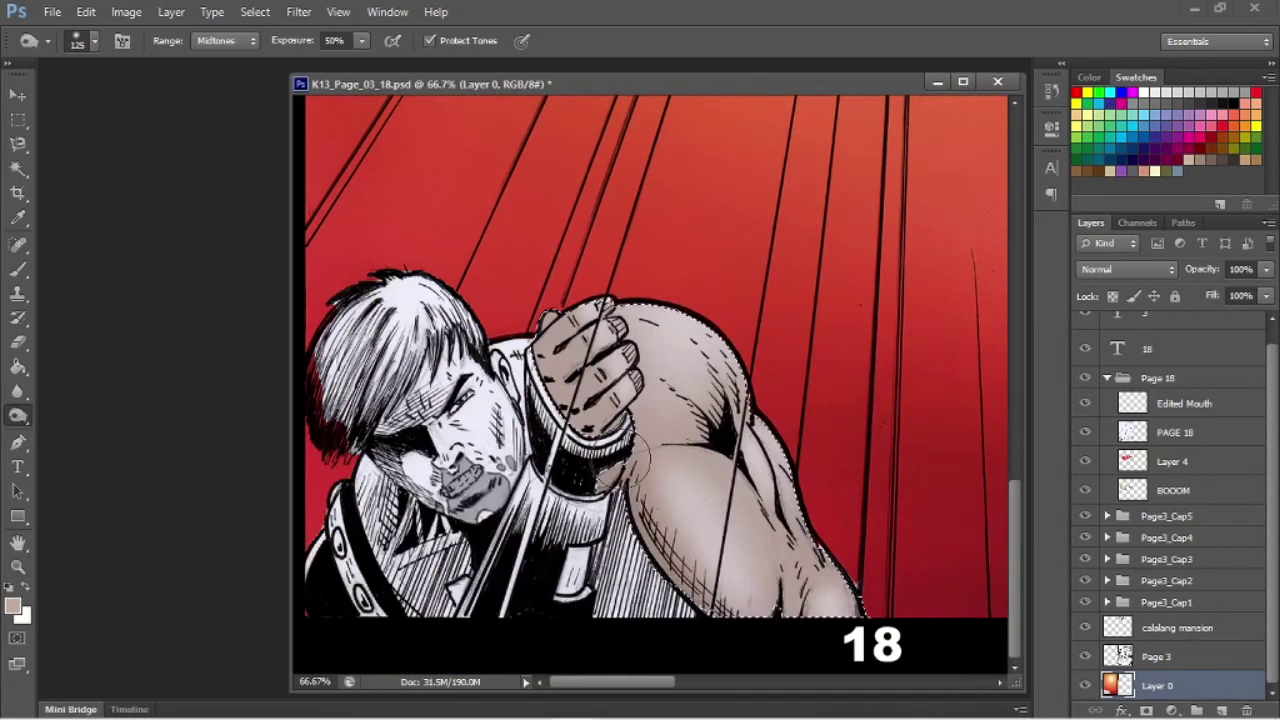
Step: Outline the man's face with the Polygonal Lasso and fill it with the same tan skin tone
left_click(18, 144)
right_click(18, 144)
left_click(92, 163)
left_click(421, 399)
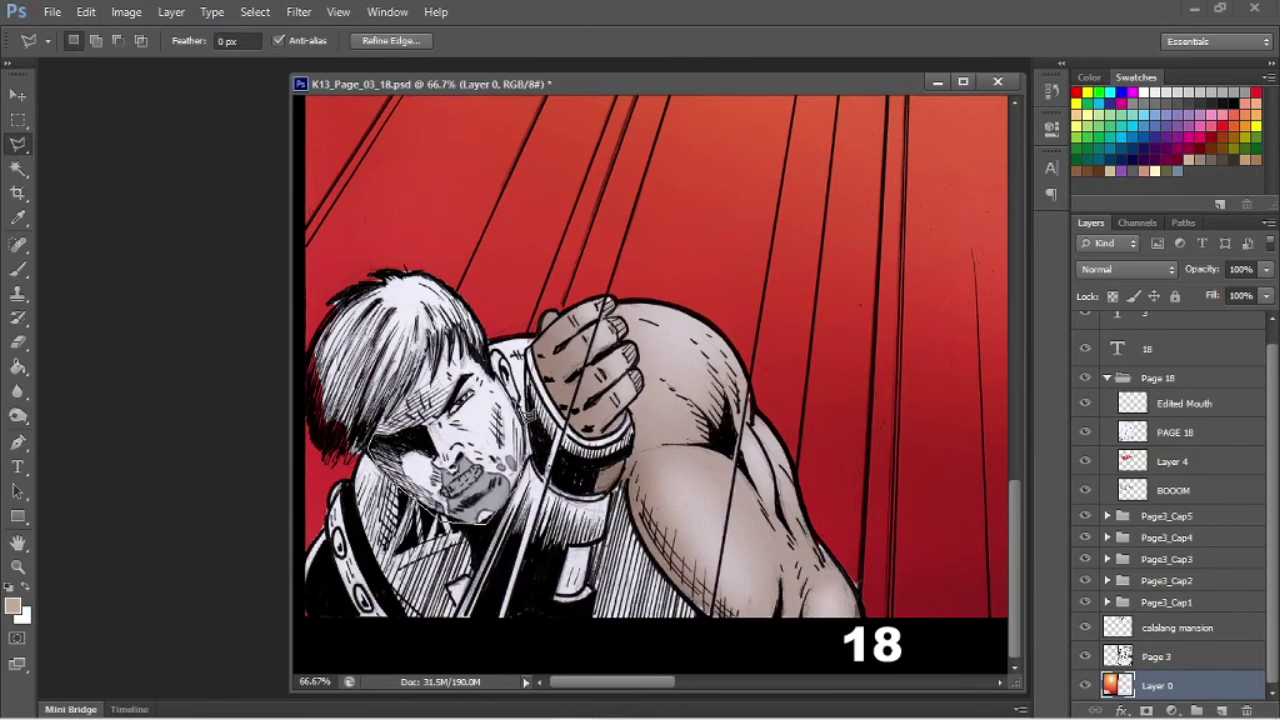
left_click(18, 367)
left_click(472, 414)
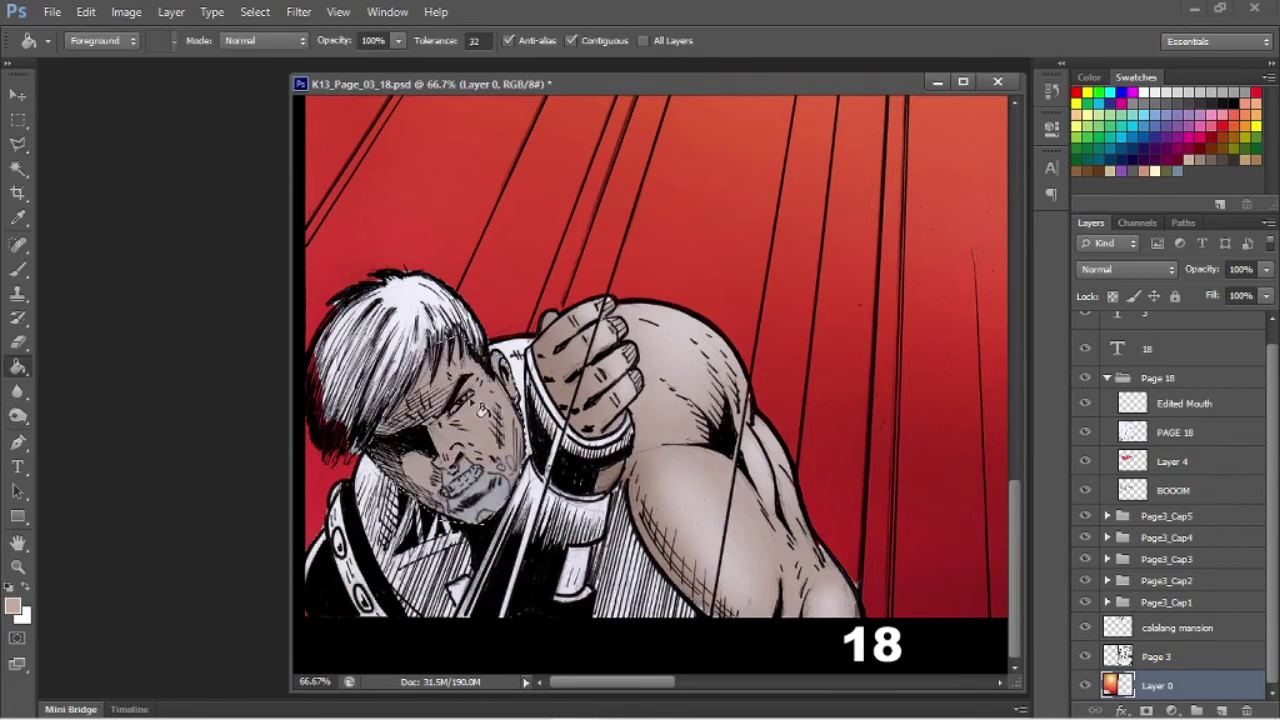
Step: Outline the grey area around the man's mouth and chin and fill it with red
left_click(1256, 92)
left_click(18, 567)
left_click(478, 488)
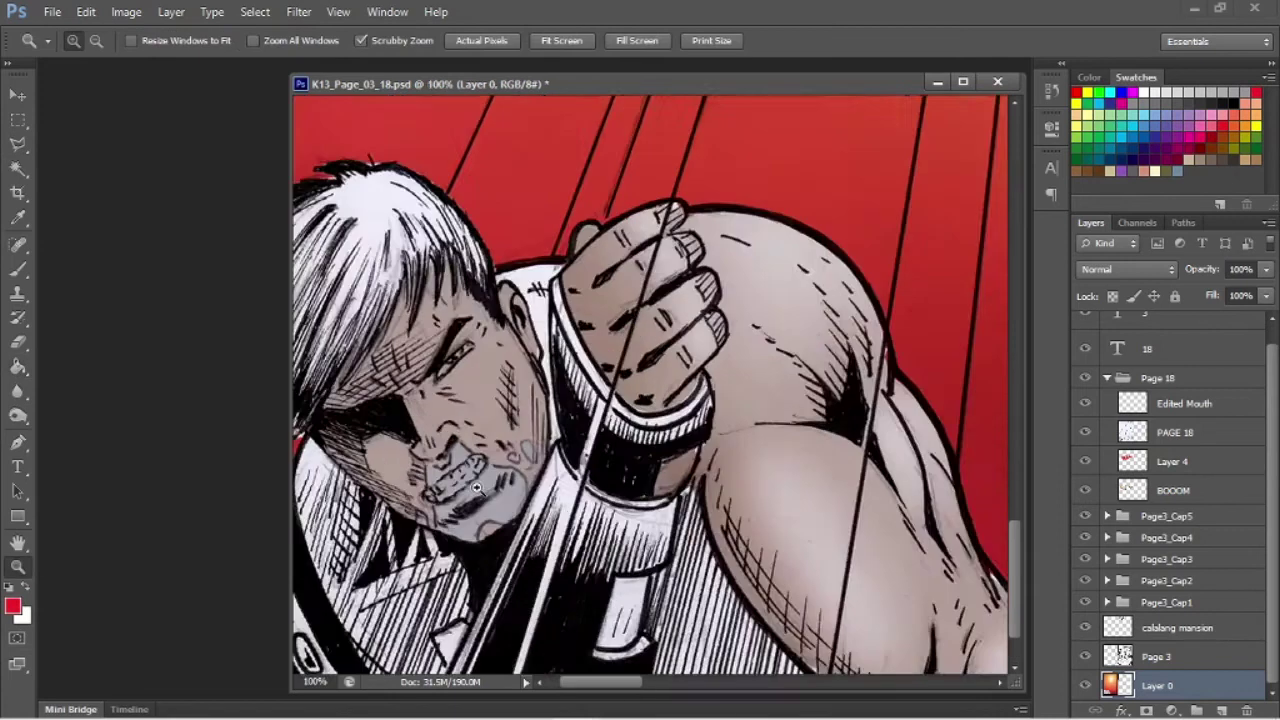
left_click(478, 488)
left_click(18, 269)
key("l")
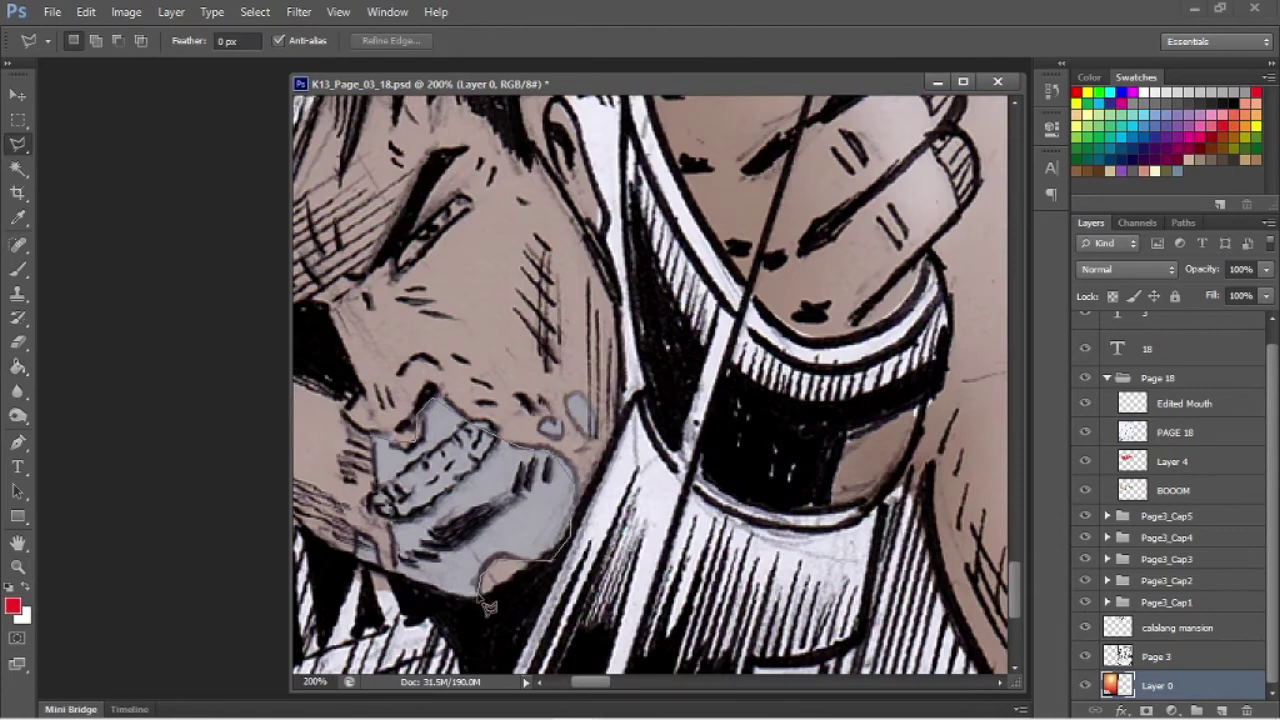
left_click(375, 437)
left_click(18, 367)
left_click(436, 438)
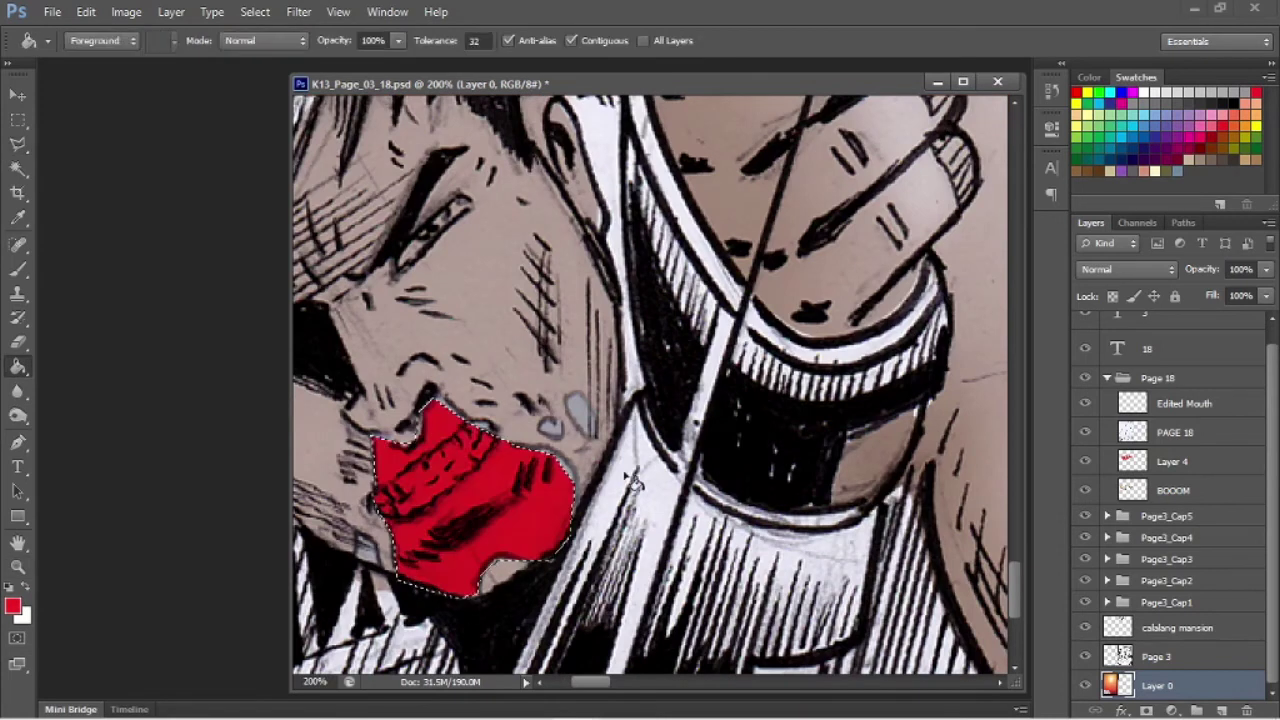
Step: Refill the mouth area with a lighter, pinkish red and brush the same color onto the small grey spots around it
left_click(13, 606)
left_click(535, 191)
left_click(833, 157)
left_click(470, 500)
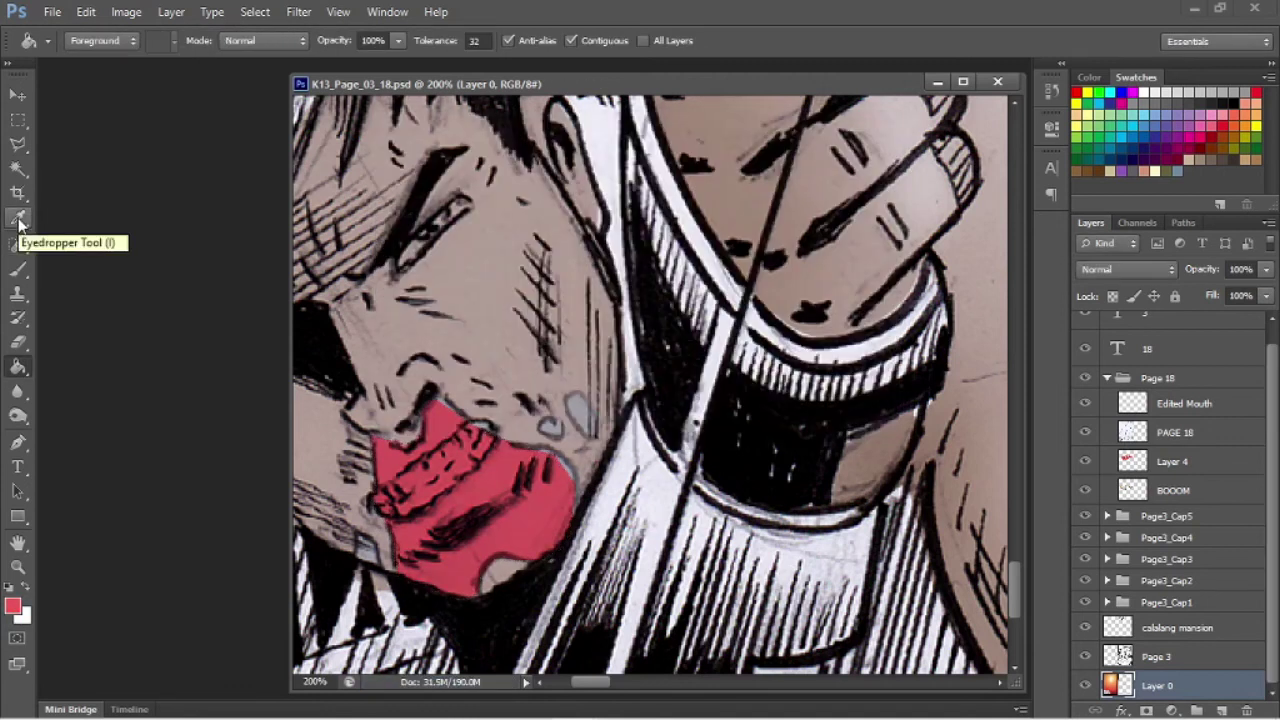
key("b")
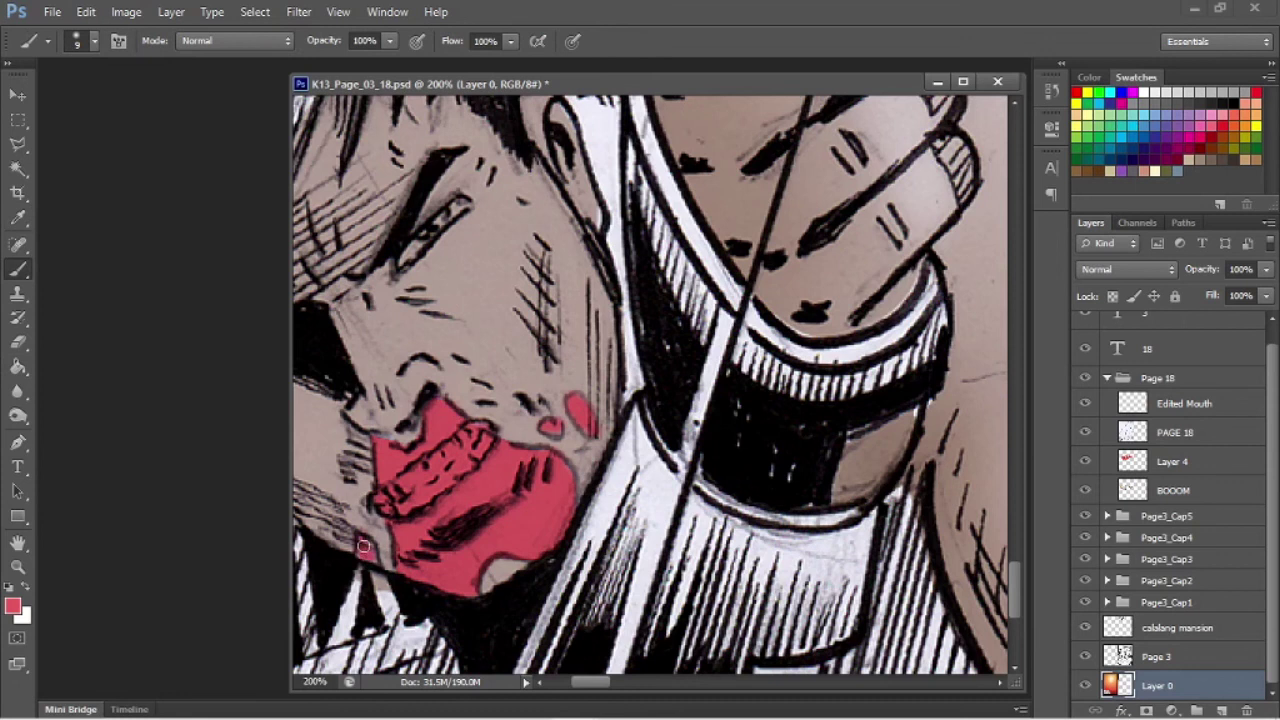
Step: Outline the man's visible eye with the Polygonal Lasso and paint it white
left_click(18, 567)
left_click(480, 490, "alt")
left_click(480, 490, "alt")
left_click(490, 490)
left_click(495, 490)
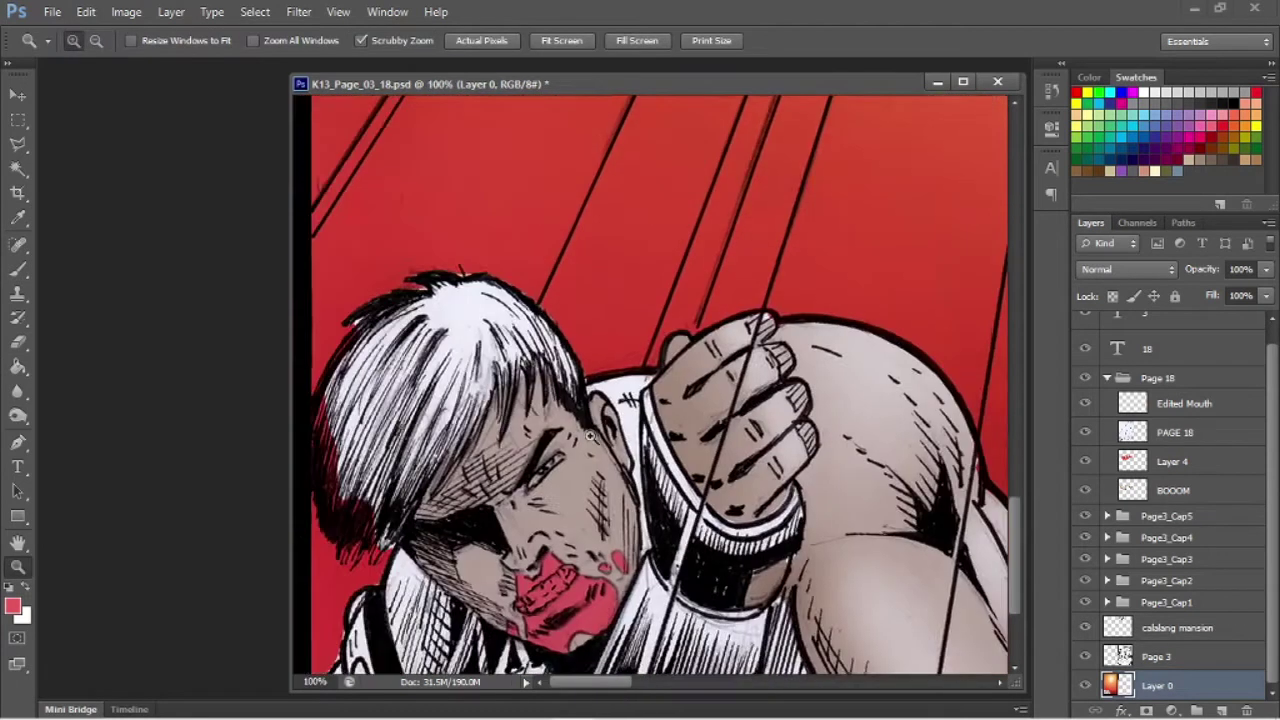
left_click(498, 489)
key("l")
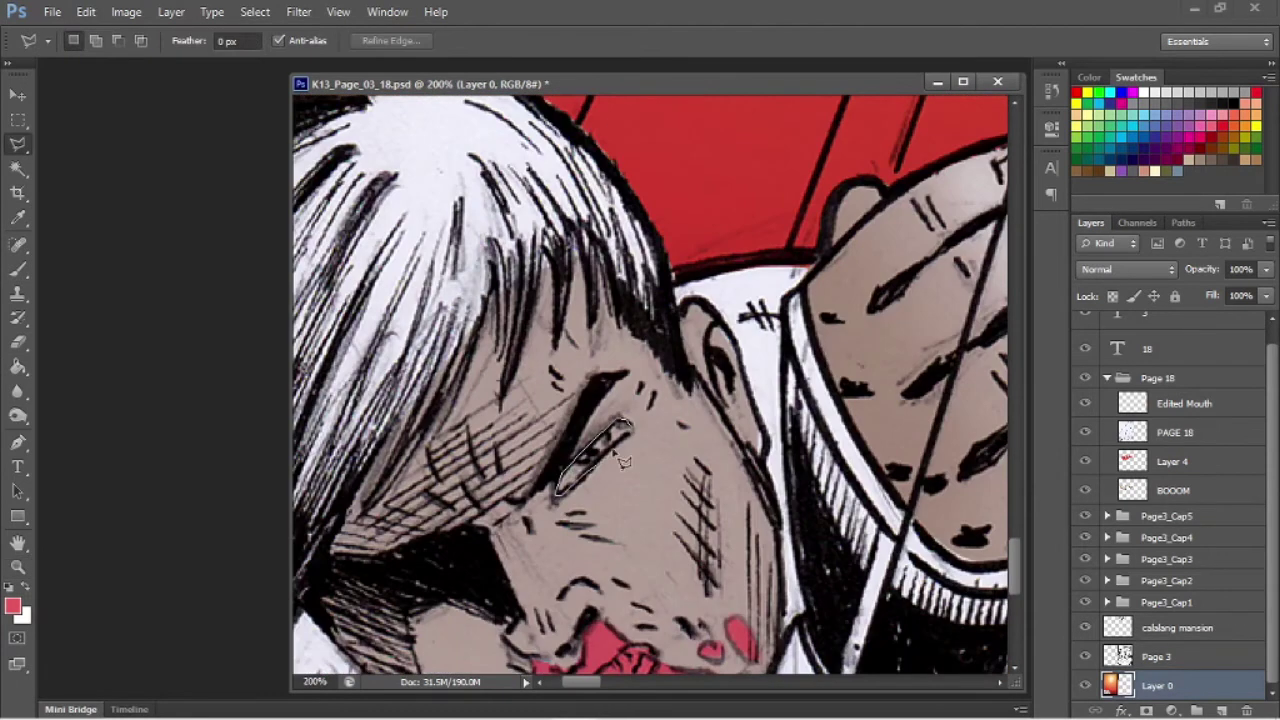
key("b")
key("x")
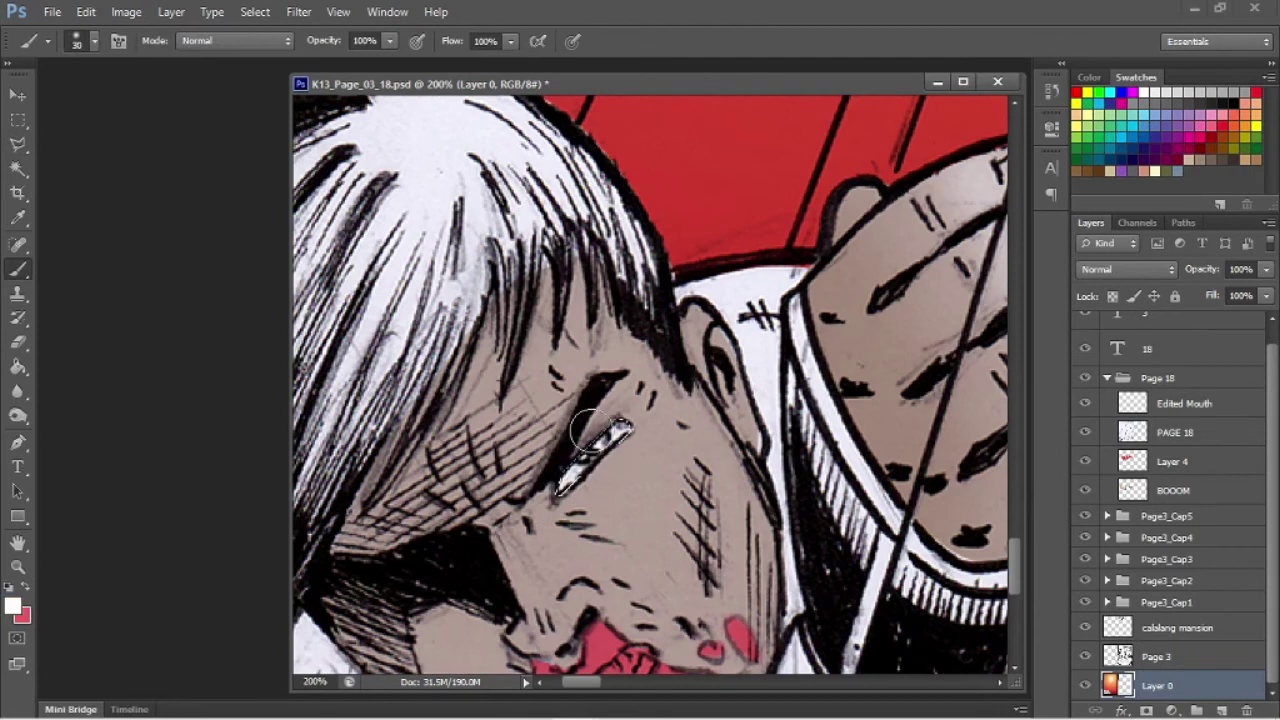
Step: Outline the man's hair with the Magnetic Lasso
left_click(18, 567)
left_click(379, 511, "alt")
left_click_drag(585, 685, 555, 691)
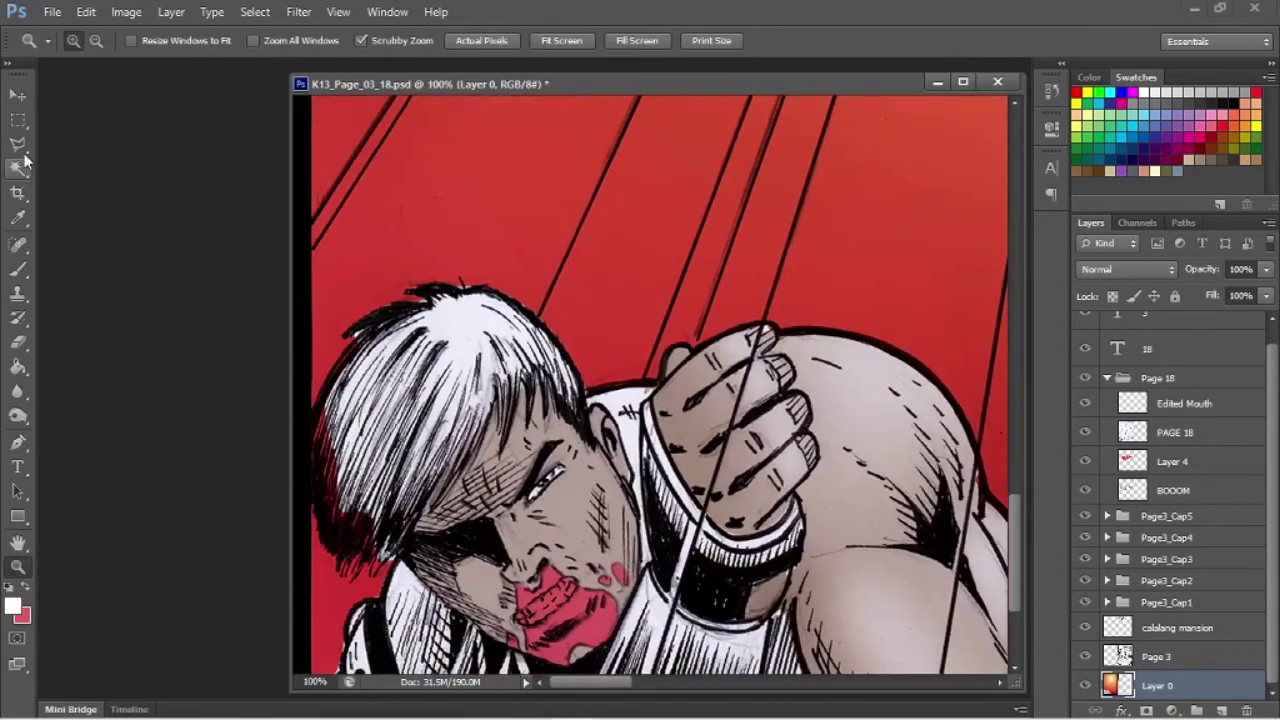
left_click_drag(25, 157, 76, 180)
left_click(345, 330)
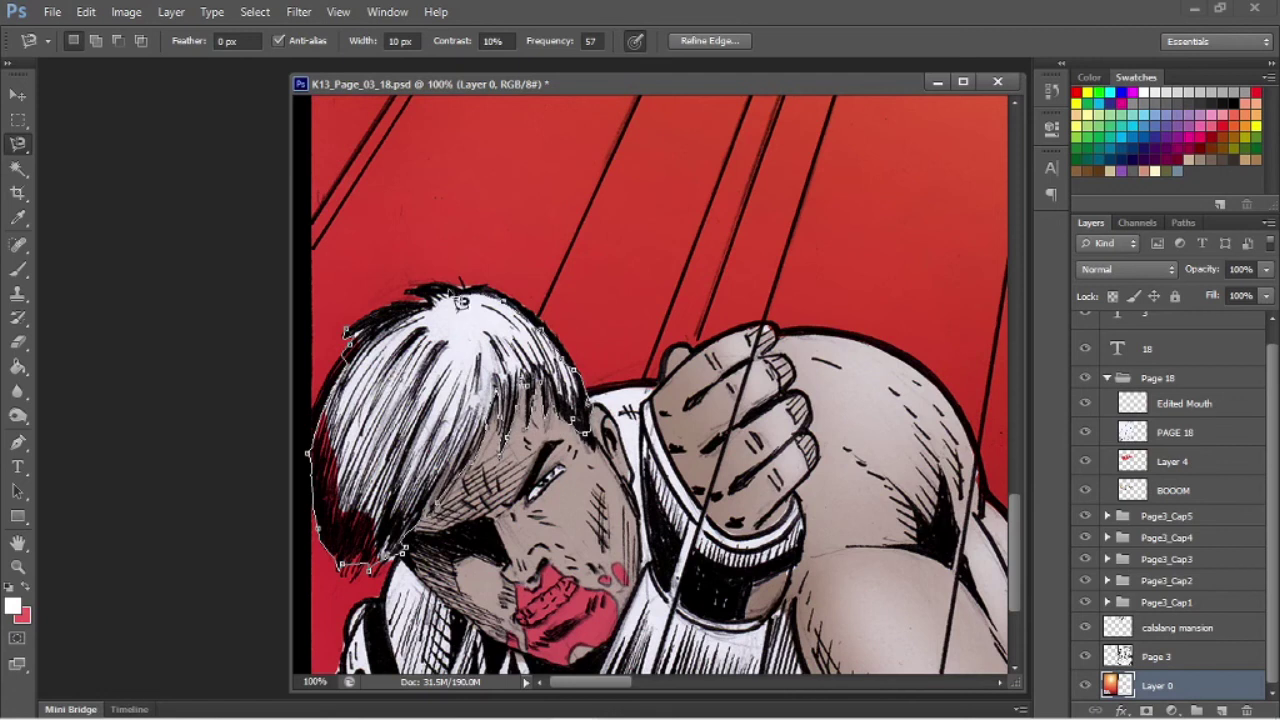
Step: Sample a brown from the character's hair in K13_Page_09_12.jpg and return to K13_Page_03_18.psd
mouse_move(568, 700)
left_click(843, 614)
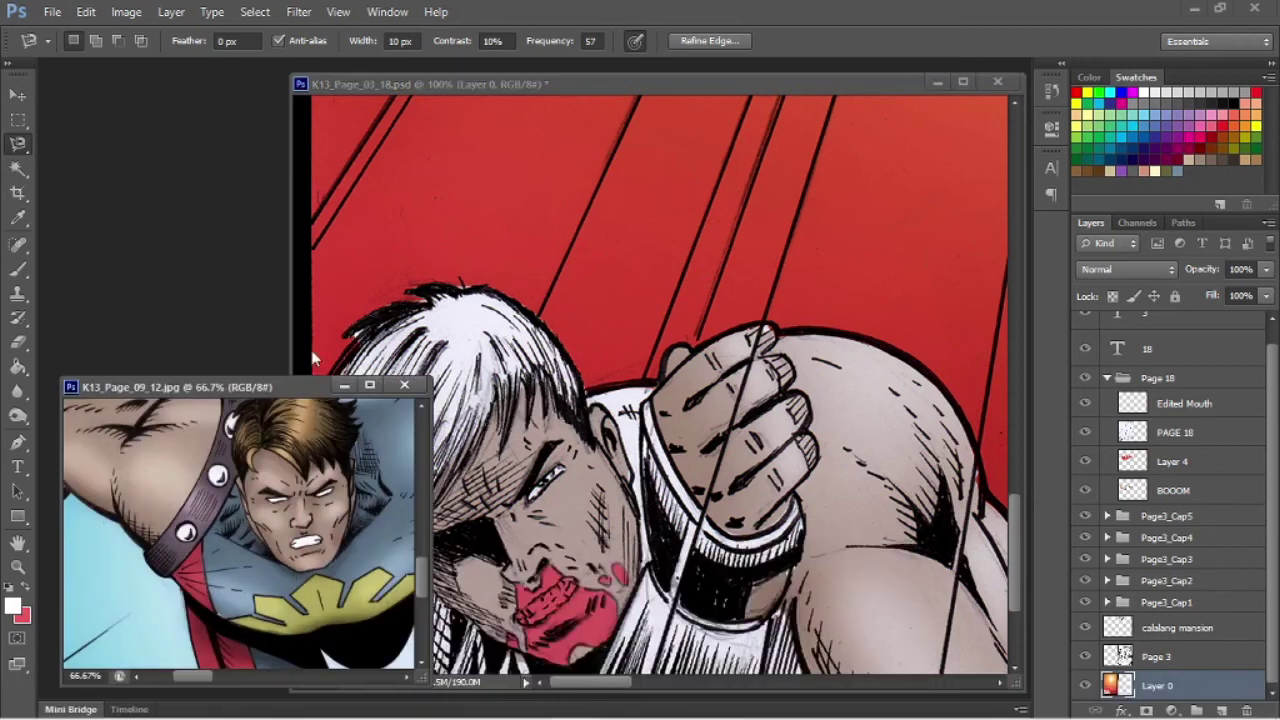
left_click(20, 218)
left_click(297, 462)
left_click(324, 408)
left_click(551, 81)
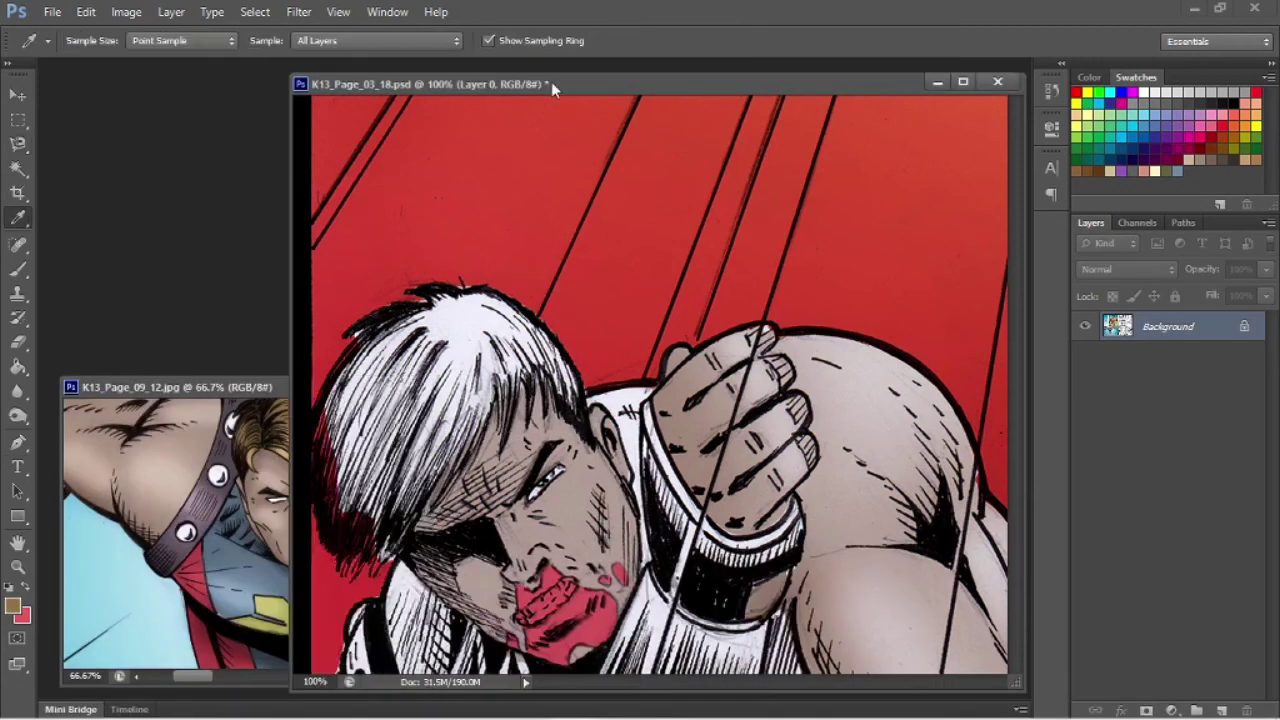
Step: Fill the hair selection with the sampled brown and brush over the remaining white patch
mouse_move(290, 361)
left_mouse_down()
mouse_move(119, 361)
mouse_move(228, 422)
left_mouse_up()
key("b")
key("g")
left_click(292, 338)
key("b")
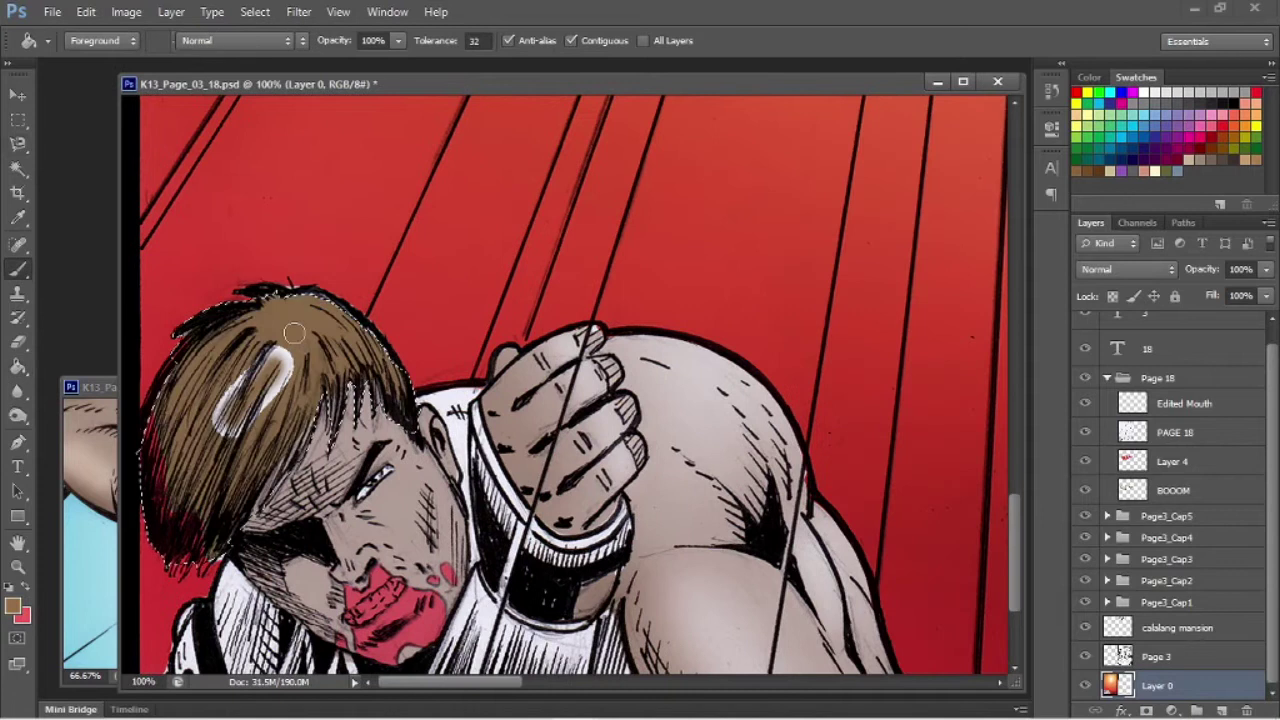
left_click_drag(284, 356, 222, 428)
Step: Shade the hair by burning its lower and outer strands and dodging highlights along the crown
key("g")
key("o")
left_click_drag(171, 486, 278, 570)
mouse_move(294, 440)
left_mouse_down()
mouse_move(197, 561)
mouse_move(248, 480)
mouse_move(189, 486)
left_mouse_up()
key("bracketleft")
key("bracketleft")
key("bracketleft")
key("bracketleft")
left_click(14, 416, "alt")
mouse_move(302, 319)
left_mouse_down()
mouse_move(280, 340)
mouse_move(317, 328)
mouse_move(307, 318)
mouse_move(214, 418)
mouse_move(235, 447)
left_mouse_up()
key("bracketleft")
key("bracketleft")
key("bracketleft")
Step: Outline the suit area below the man's face with the Polygonal Lasso and fill it with blue-gray
key("z")
left_click(130, 615, "alt")
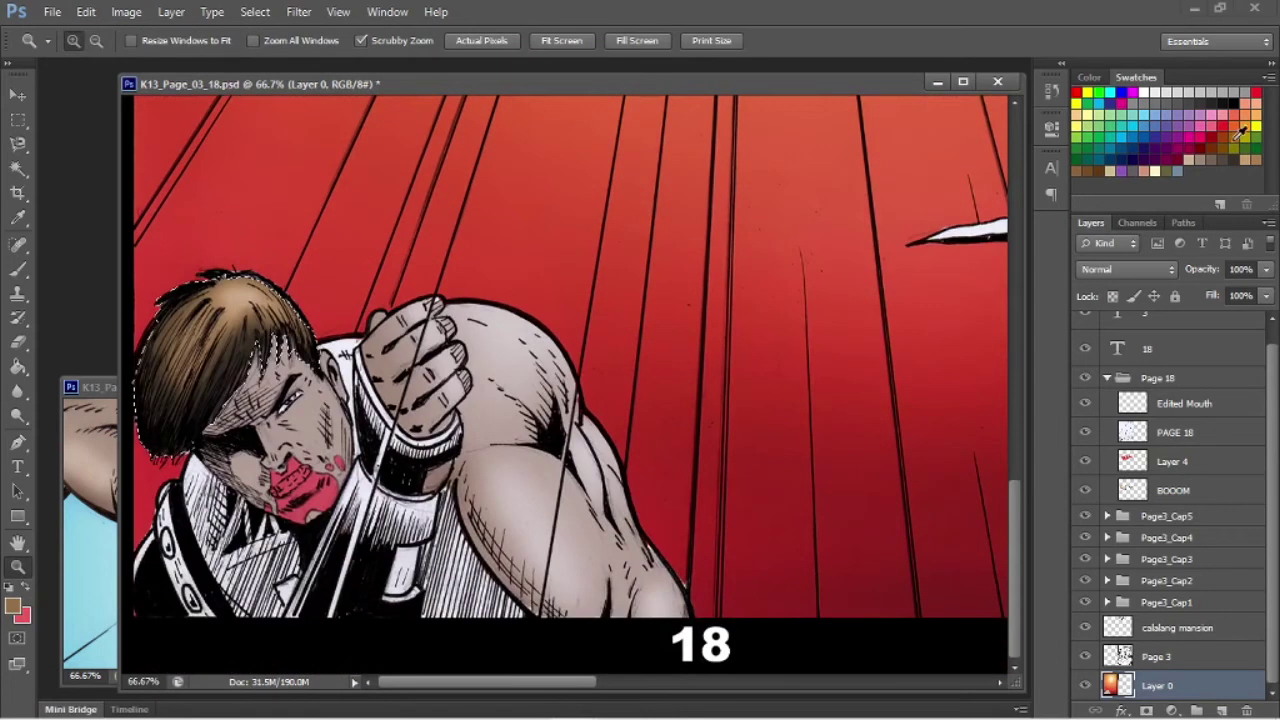
left_click(452, 446)
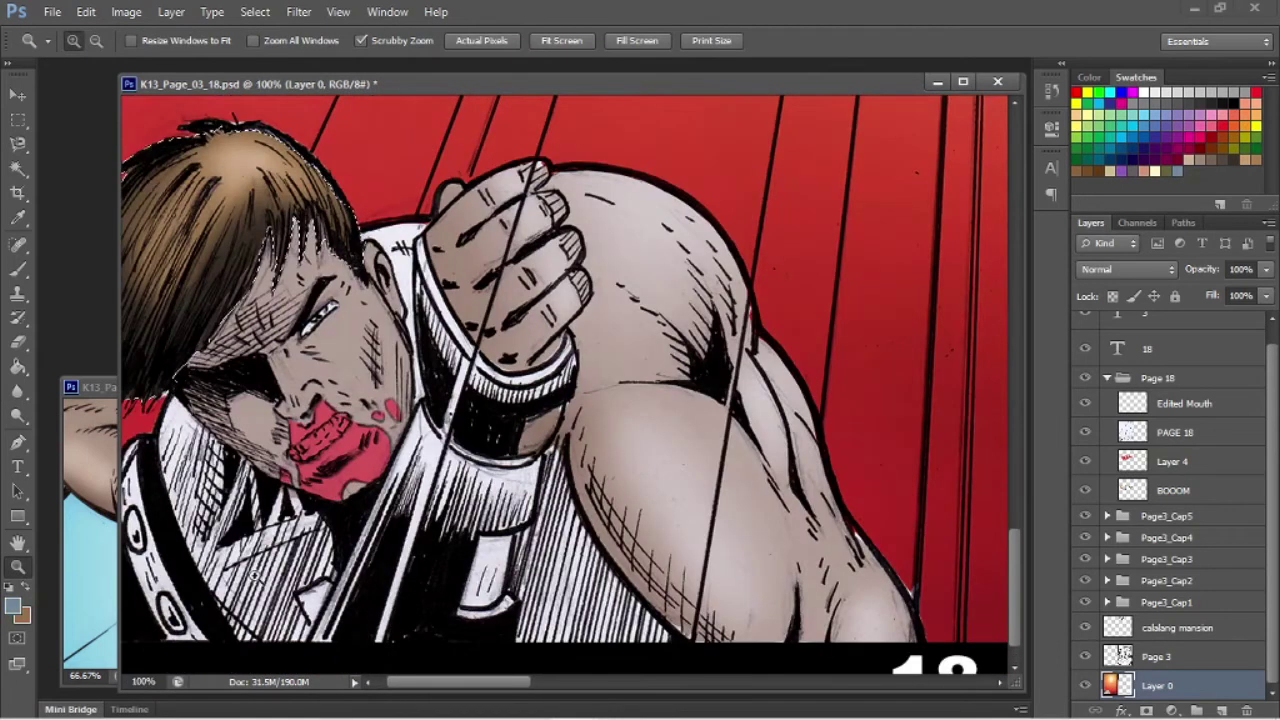
left_click(15, 146)
right_click(10, 148)
left_click(80, 163)
left_click(153, 452)
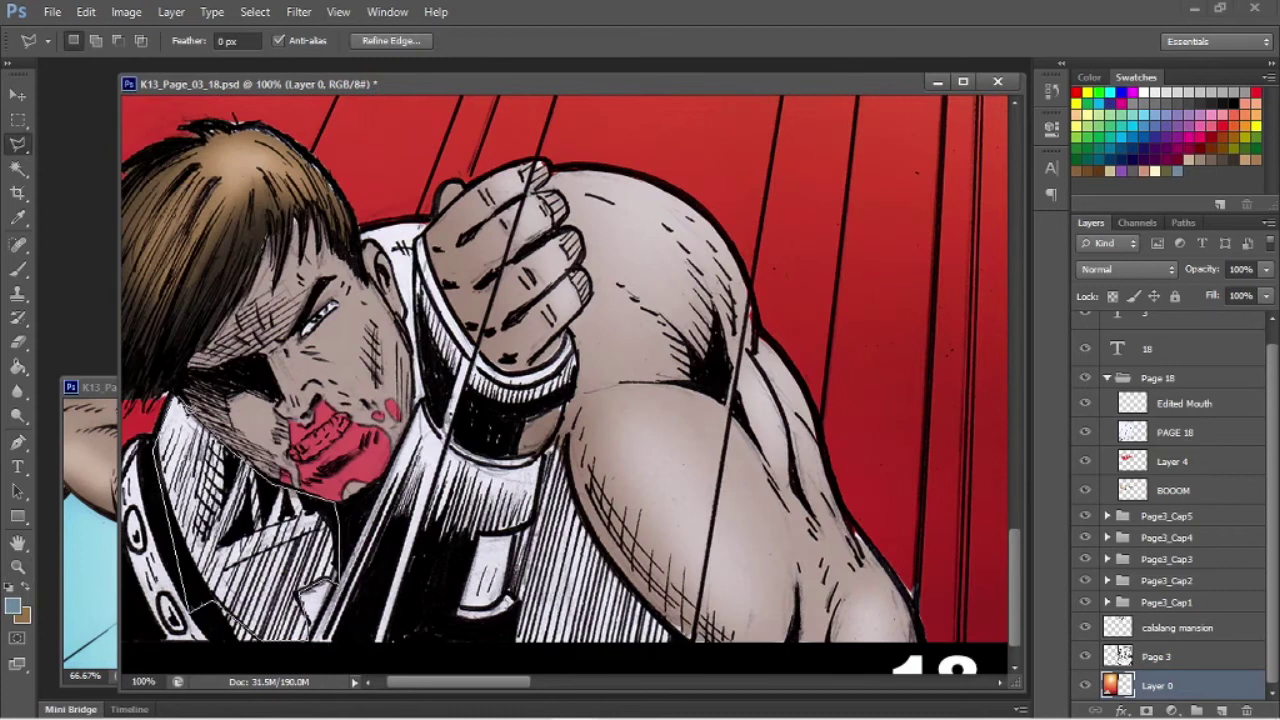
left_click(173, 401)
key("g")
left_click(187, 485)
Step: Outline the suit behind the ear and the hatched torso beside the arm, and fill both areas with the same blue-gray
key("l")
left_click(357, 229)
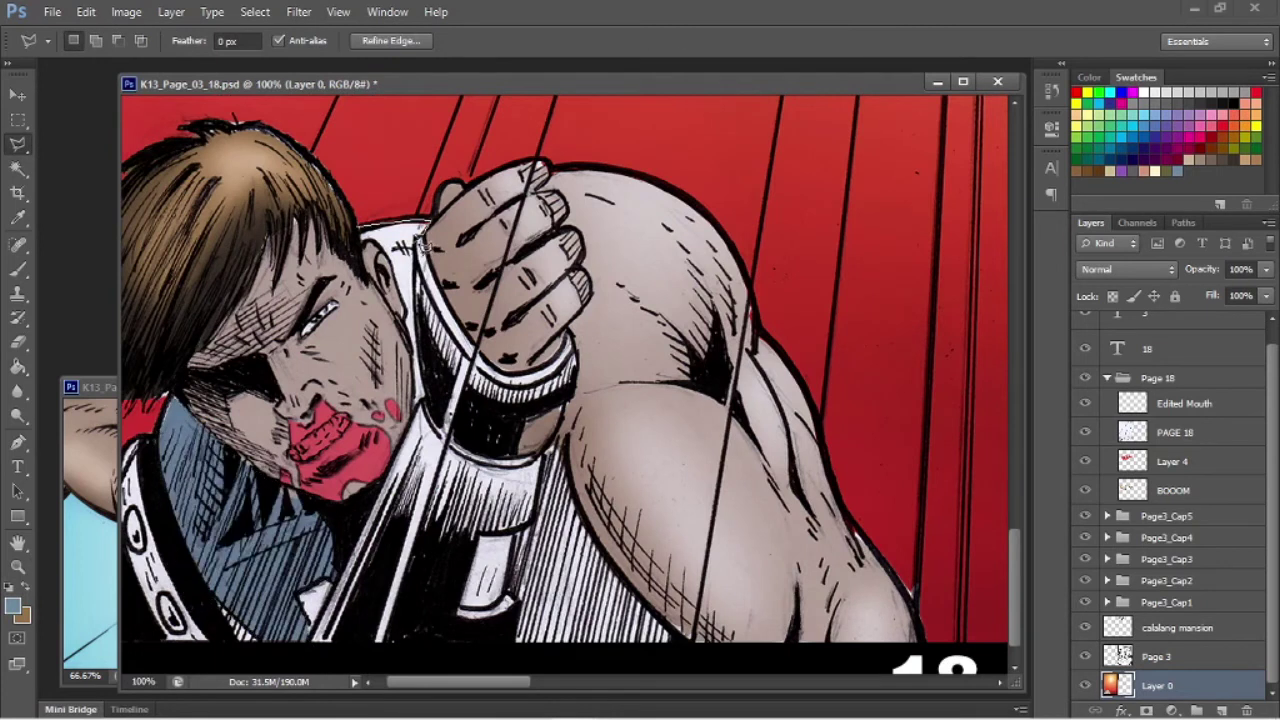
key("g")
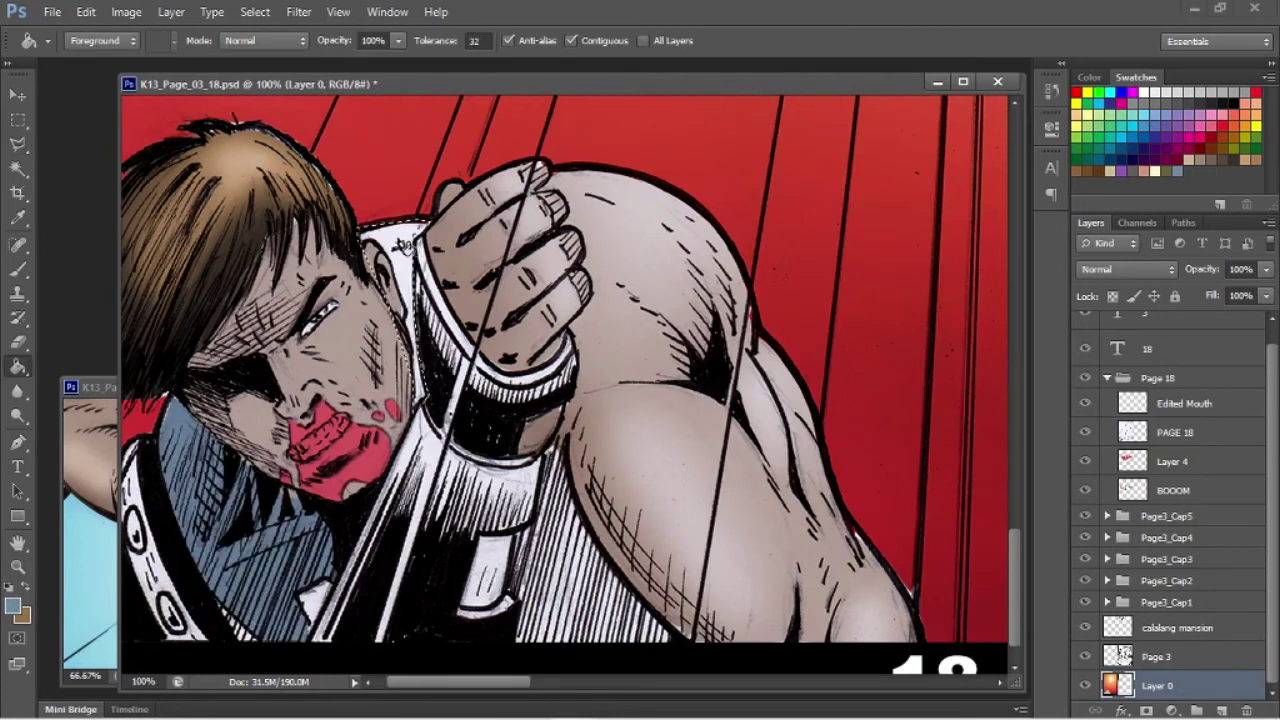
left_click(372, 252)
key("l")
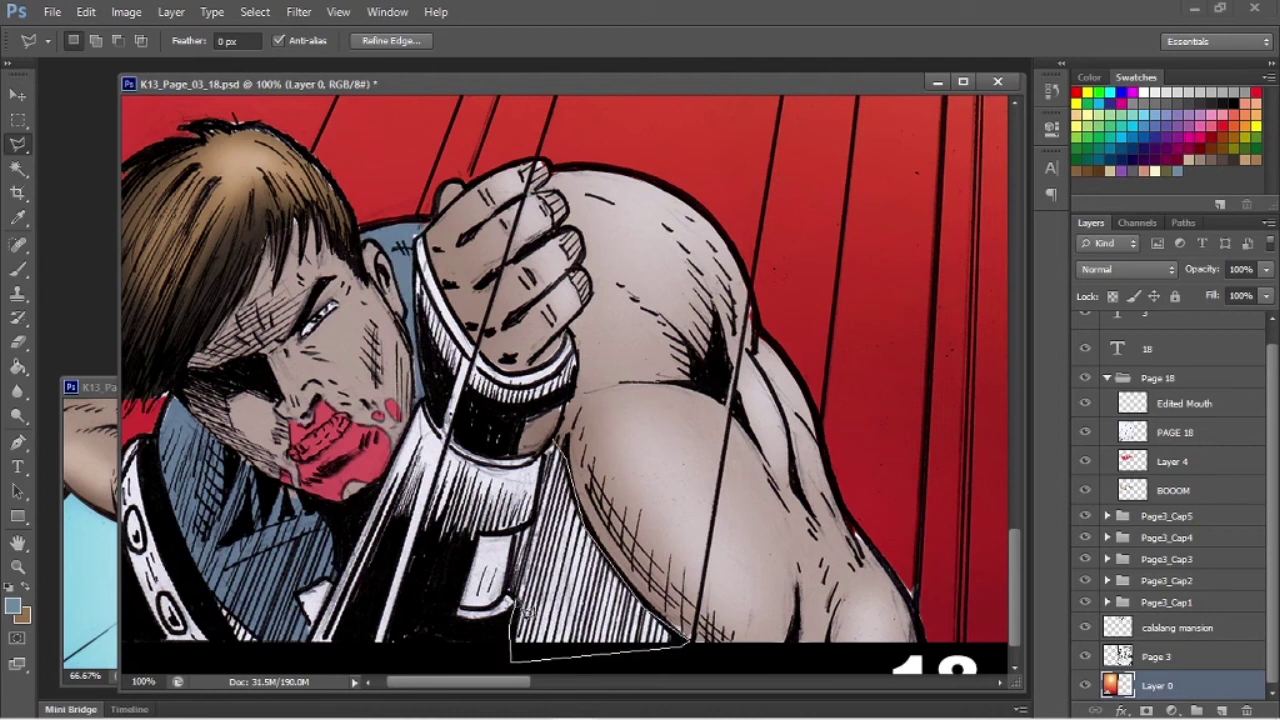
key("g")
left_click(586, 606)
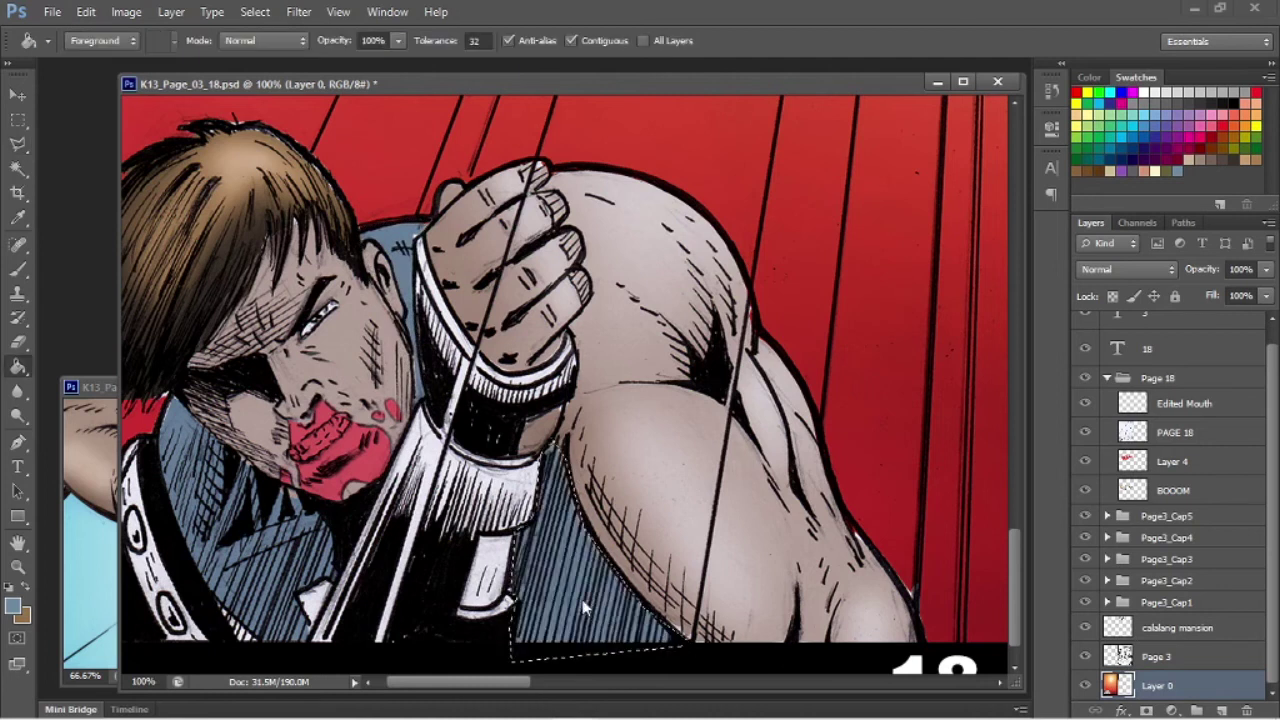
Step: Outline the lower glove and forearm guard below the wrist, and fill it with gray
key("l")
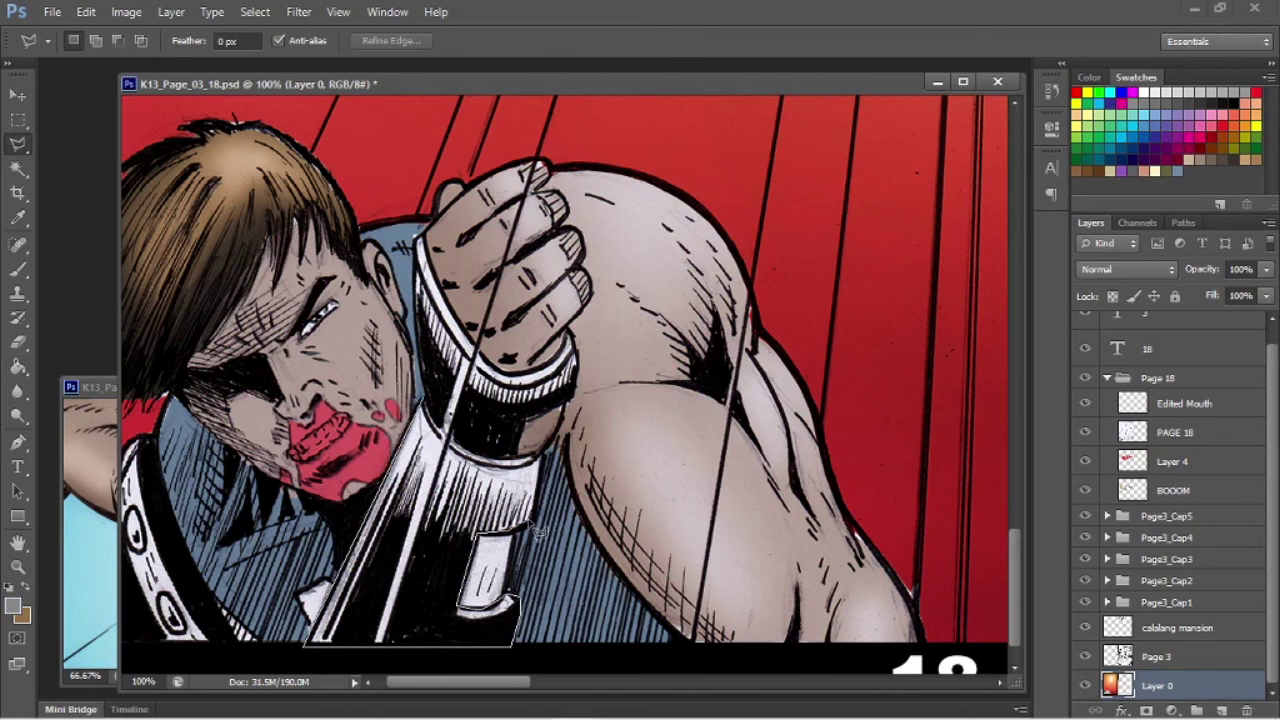
left_click(424, 404)
key("g")
left_click(474, 470)
key("l")
Step: Select the white trim of the glove around the hand with the Magic Wand, fill it with gray and deselect
key("ctrl+d")
left_click(18, 169)
left_click(458, 338)
key("g")
left_click(458, 338)
left_click_drag(416, 683, 397, 690)
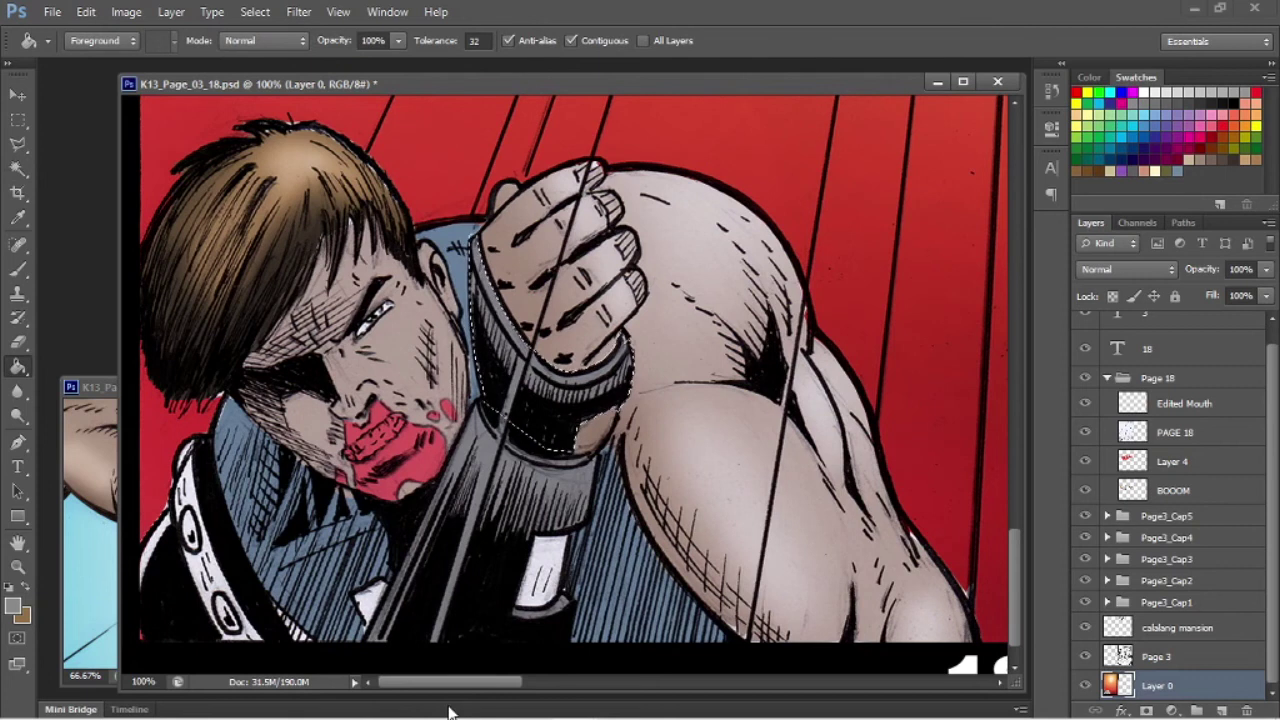
key("ctrl+d")
Step: Outline the skin-colored shoulder and upper arm with the Polygonal Lasso, following the fist, torso and back contours
key("l")
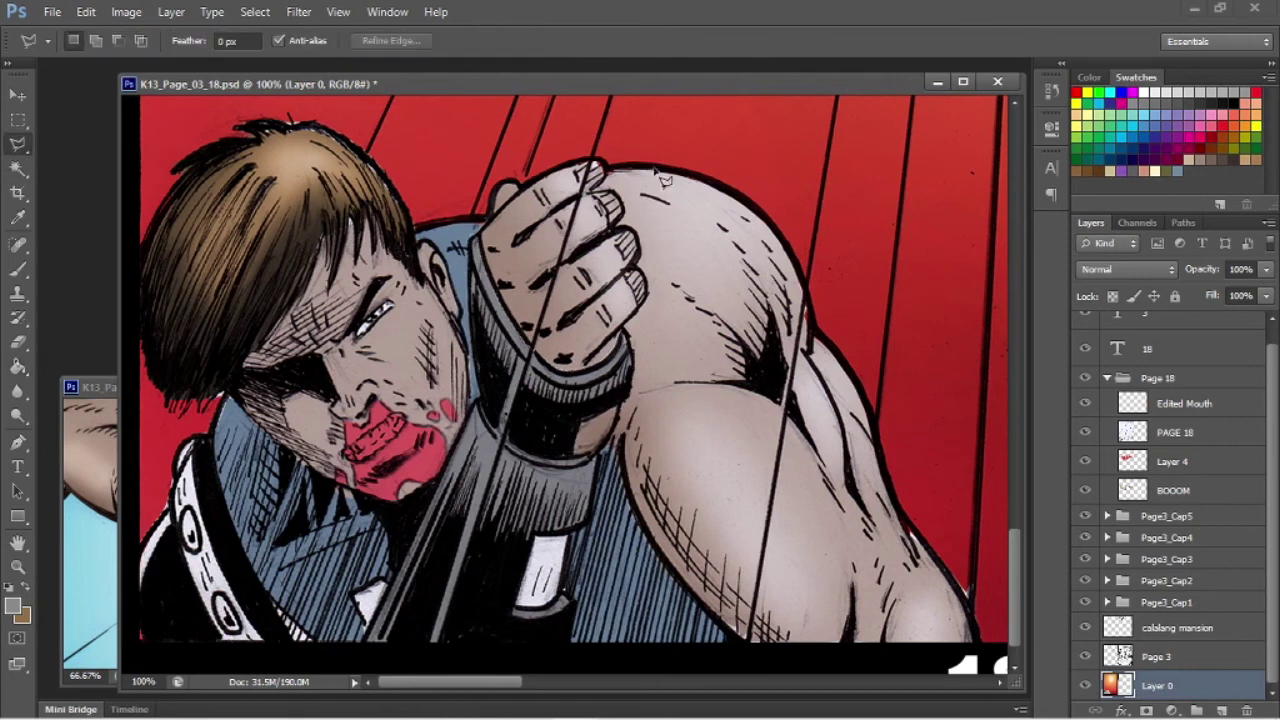
left_click(977, 647)
left_click(743, 647)
left_click(698, 605)
left_click(656, 552)
left_click(615, 490)
left_click(612, 432)
left_click(632, 383)
left_click(627, 331)
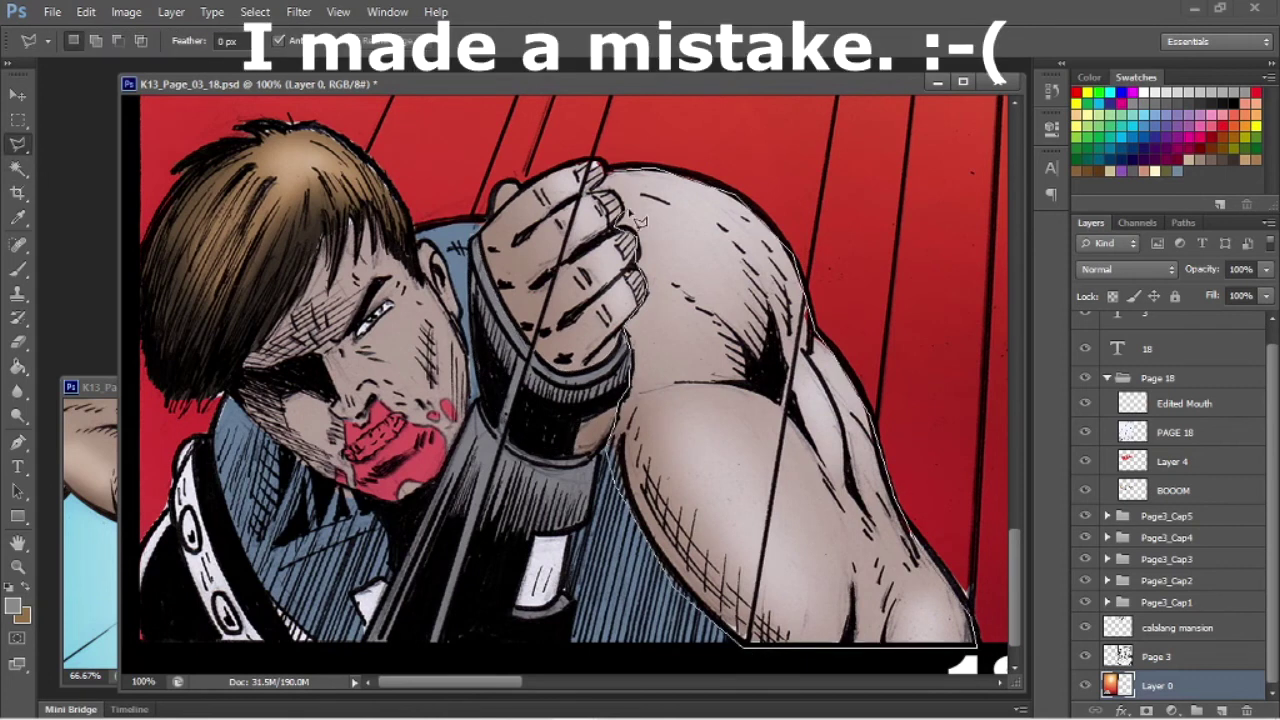
left_click(598, 165)
Step: Pick the suit's blue-gray and fill the whole selected shoulder and arm, including the leftover light patches
key("i")
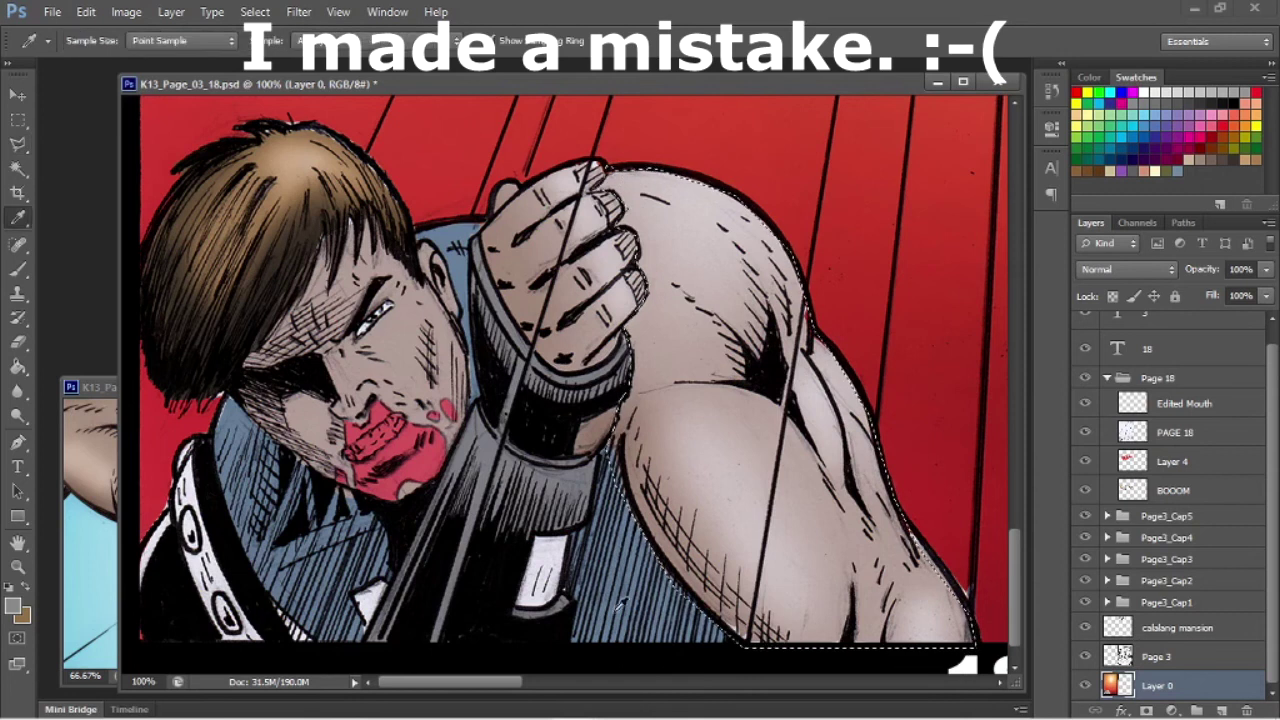
left_click(1178, 171)
key("g")
left_click(725, 300)
left_click(665, 440)
left_click(920, 590)
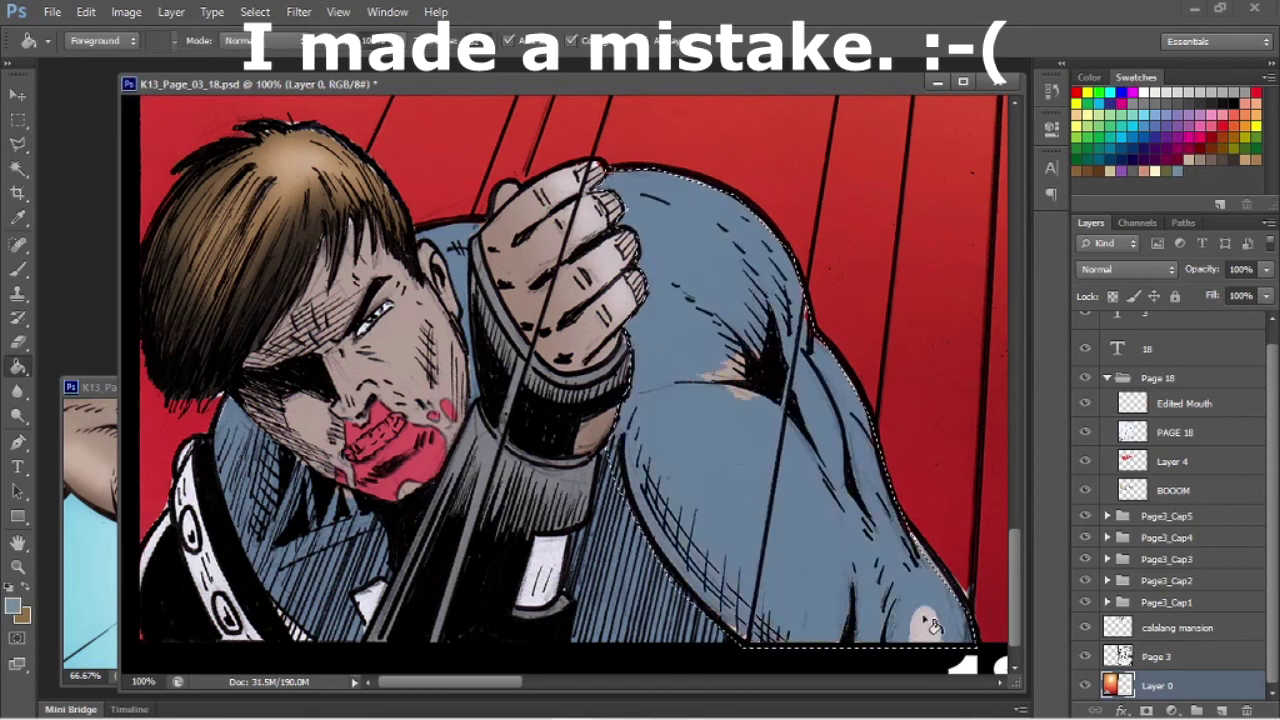
left_click(926, 624)
left_click(742, 388)
Step: Sample the hand's skin tone, outline the white opening in the forearm guard and fill it with that tone
key("i")
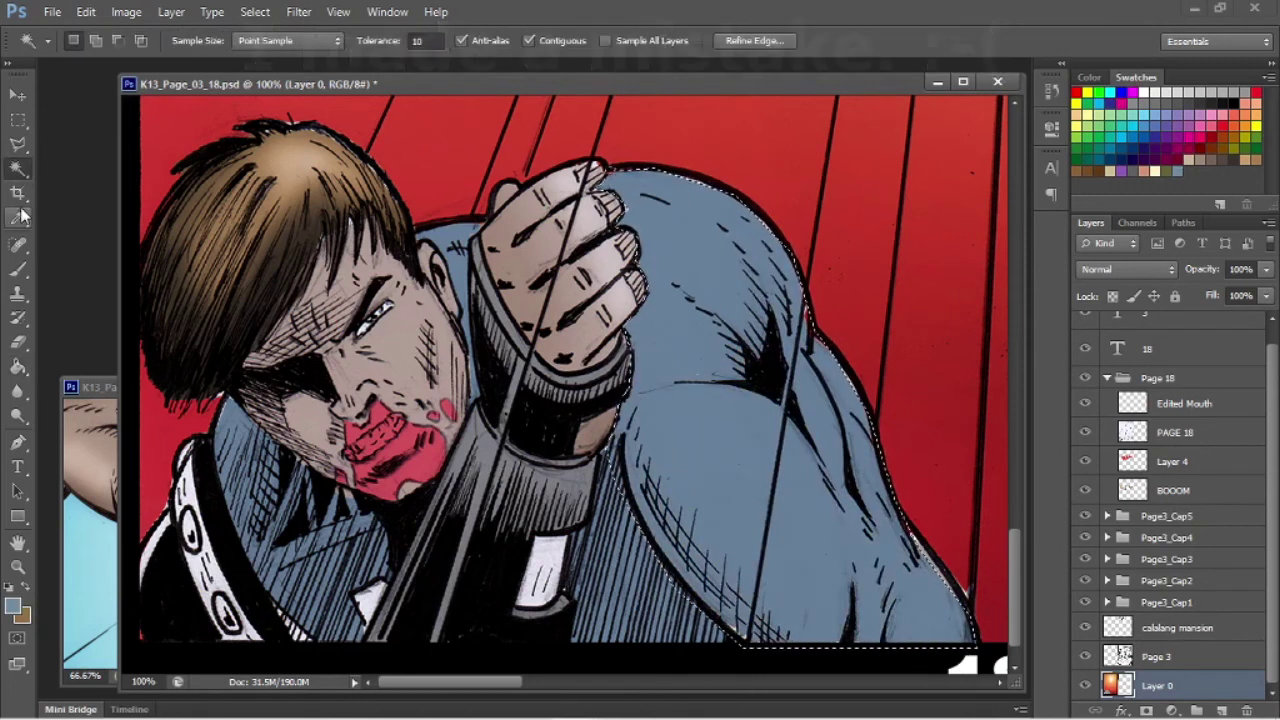
left_click(522, 268)
key("l")
key("ctrl+d")
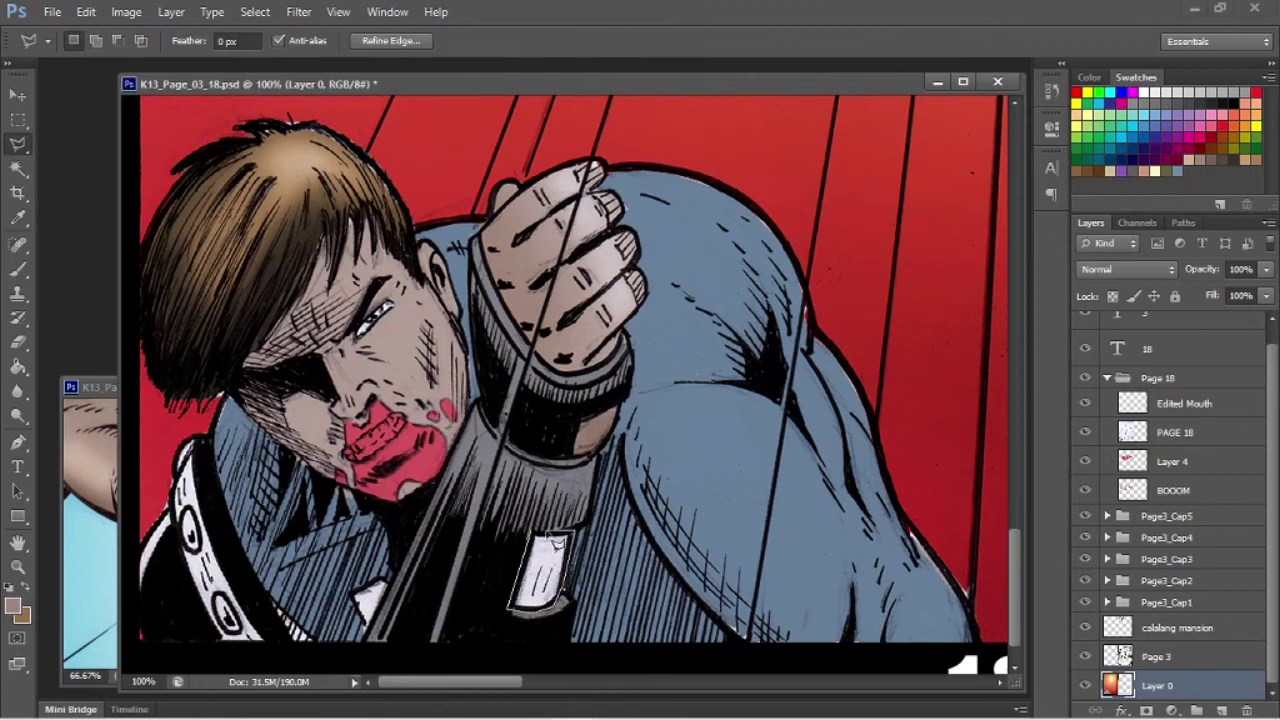
left_click(541, 540)
key("g")
left_click(549, 580)
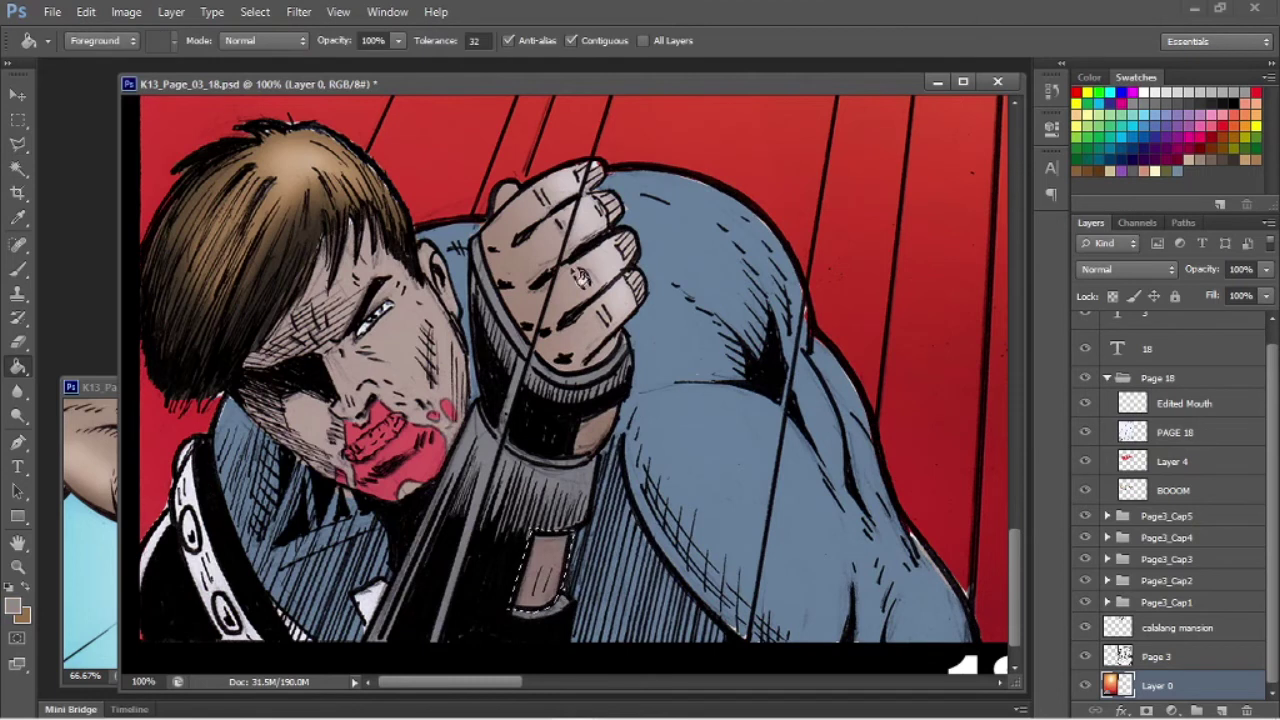
Step: Outline the studded strap over the man's shoulder and fill it with gray
key("l")
left_click(293, 645)
left_click(238, 562)
left_click(208, 440)
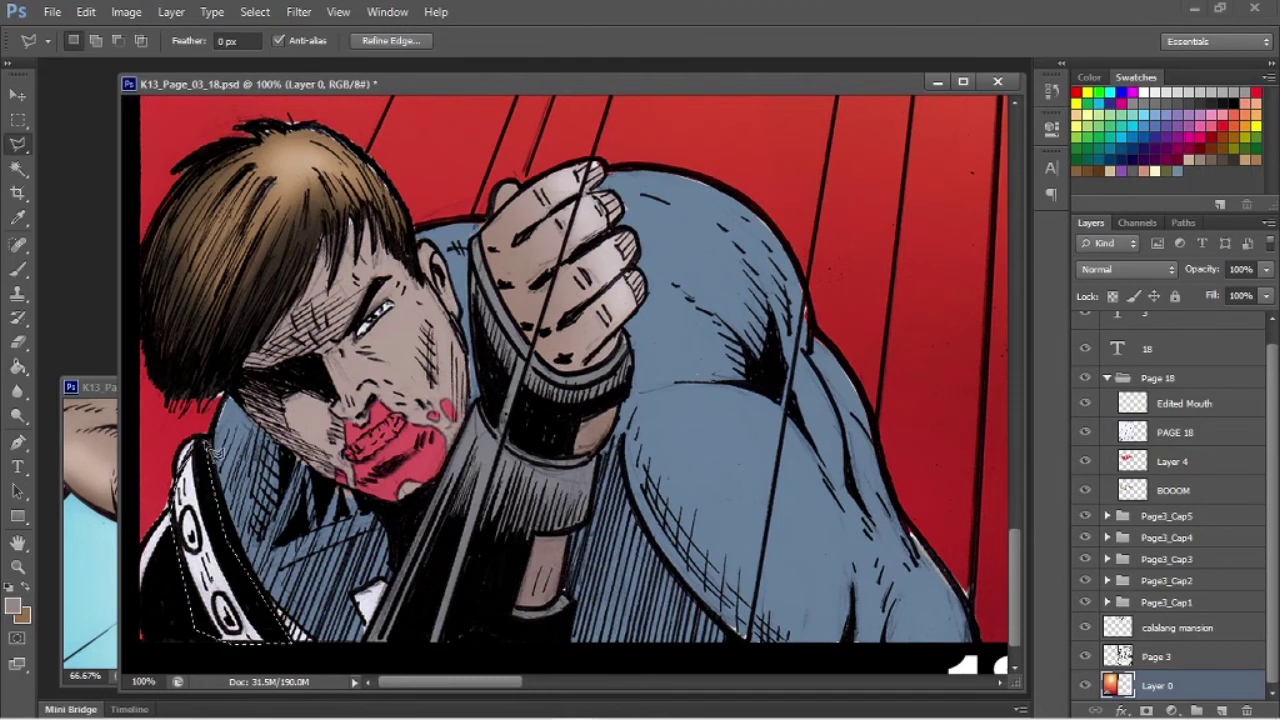
key("g")
left_click(205, 572)
Step: Sample the face's skin tone, brush it over the white shoulder edge outside the strap, deselect and save the page
left_click(18, 218)
left_click(310, 420)
left_click(18, 145)
left_click(18, 170)
left_click(174, 556)
left_click(18, 269)
left_click_drag(165, 513, 143, 588)
key("ctrl+d")
key("ctrl+s")
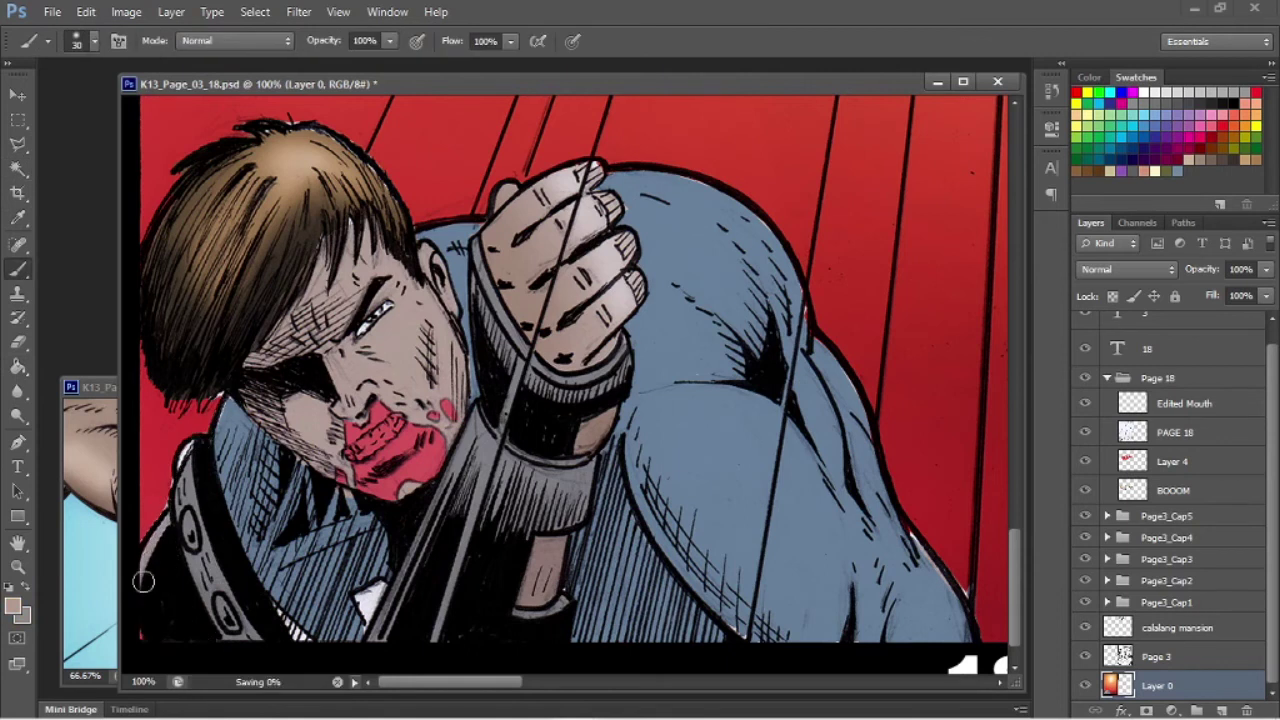
Step: Paint the strap's two oval studs white with a small brush
key("z")
left_click(224, 606)
left_click_drag(394, 683, 381, 688)
key("b")
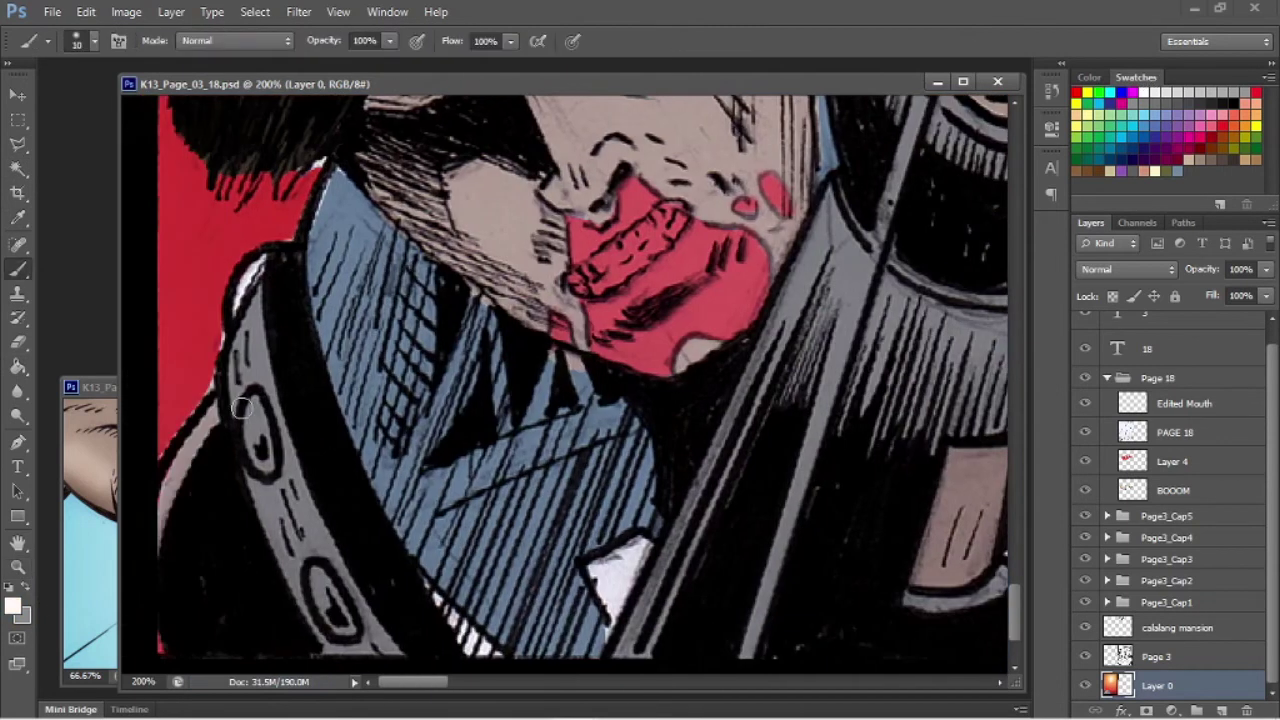
scroll(268, 470, "down", 3)
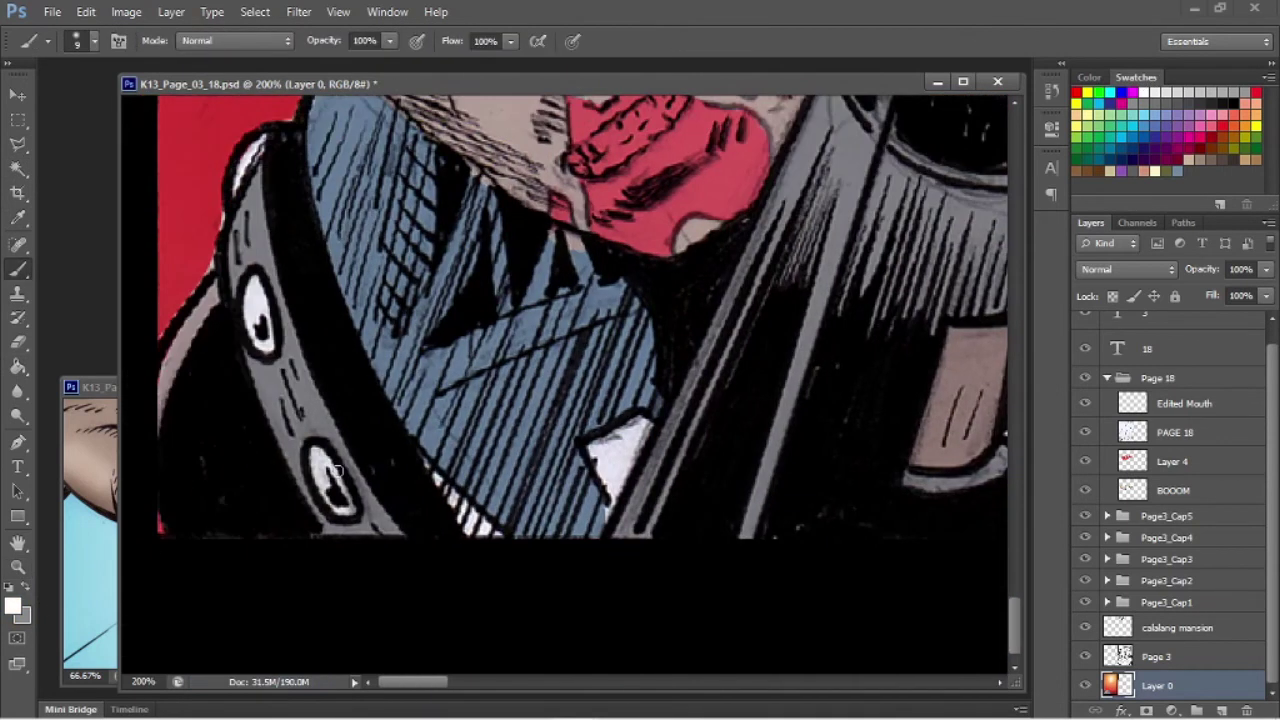
Step: Outline the white hatched strip beside the strap and brush it with red sampled from the mouth wound
key("l")
left_click(509, 541)
left_click(460, 538)
left_click(417, 446)
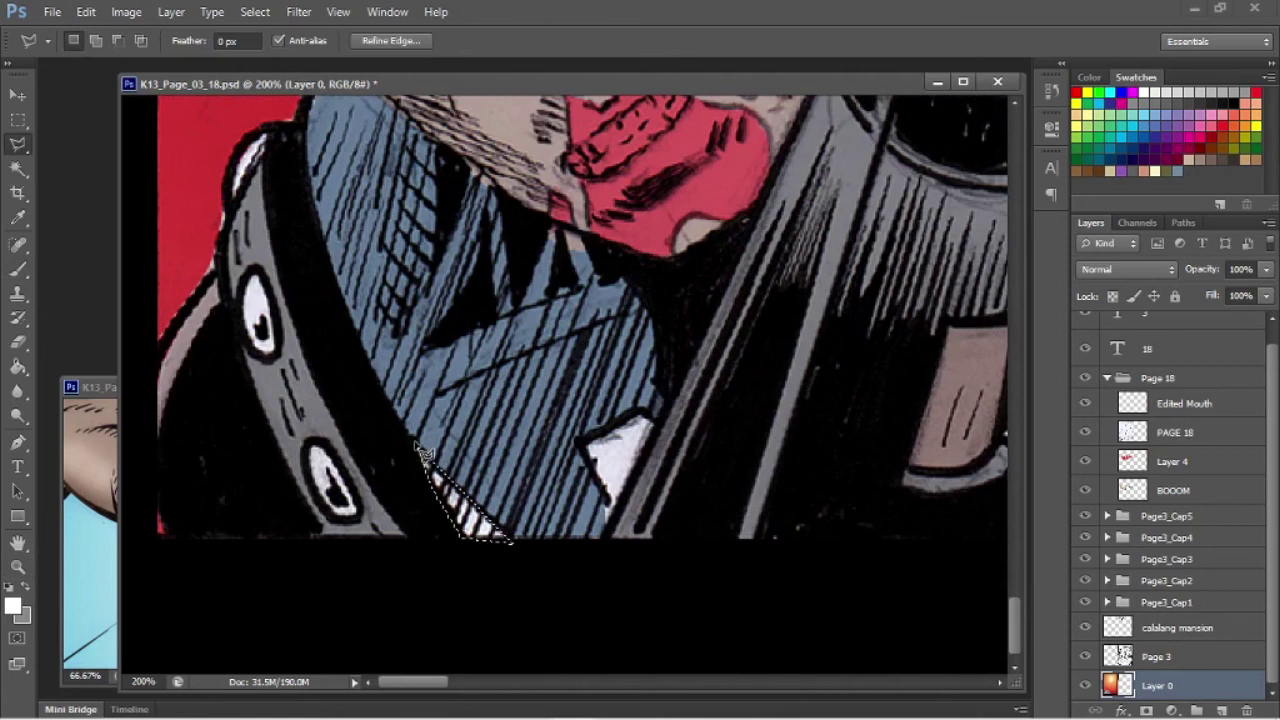
key("i")
left_click(640, 222)
key("b")
left_click_drag(401, 467, 522, 544)
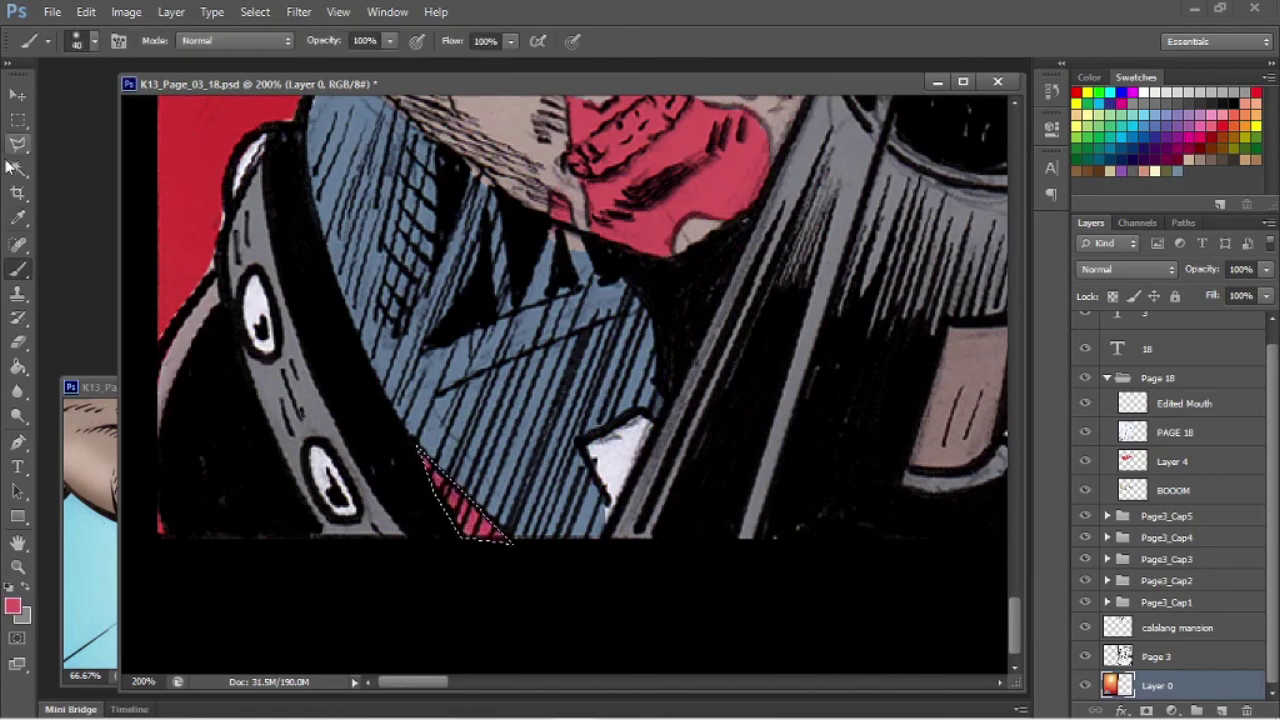
Step: Select the white patch on the chest with the Magic Wand and fill it with yellow
key("w")
left_click(628, 468)
left_click(14, 607)
left_click_drag(527, 208, 590, 207)
left_click(833, 157)
key("g")
left_click(617, 464)
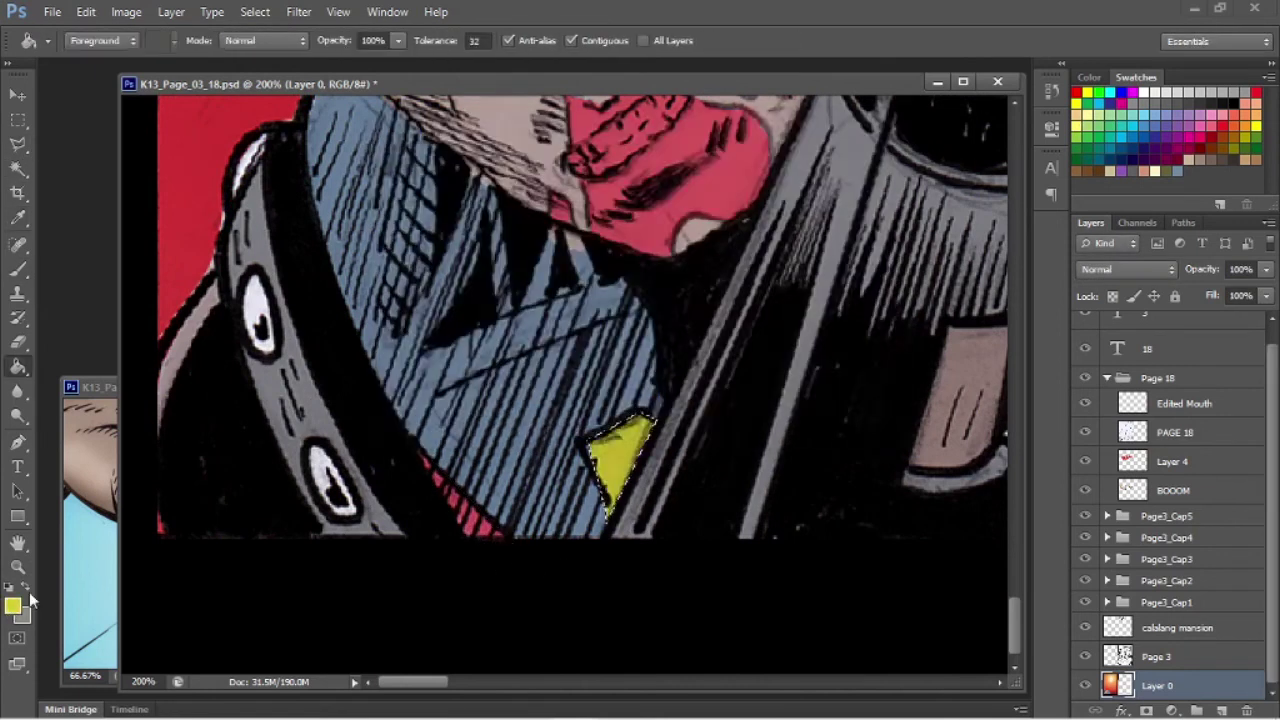
Step: Save the page, select the blue suit with the Magic Wand and dodge large highlights on the upper arm and shoulder
left_click(18, 567)
left_click(353, 472, "alt")
left_click(353, 472, "alt")
key("ctrl+s")
key("w")
left_click(530, 600)
key("o")
key("bracketright")
key("bracketright")
mouse_move(510, 482)
left_mouse_down()
mouse_move(573, 573)
mouse_move(548, 577)
mouse_move(528, 492)
left_mouse_up()
mouse_move(468, 340)
left_mouse_down()
mouse_move(512, 394)
mouse_move(487, 338)
left_mouse_up()
Step: Burn shadows along the edges of the suit's arm and torso with a smaller brush, deselect and save the page
key("bracketleft")
key("bracketleft")
key("bracketleft")
key("bracketleft")
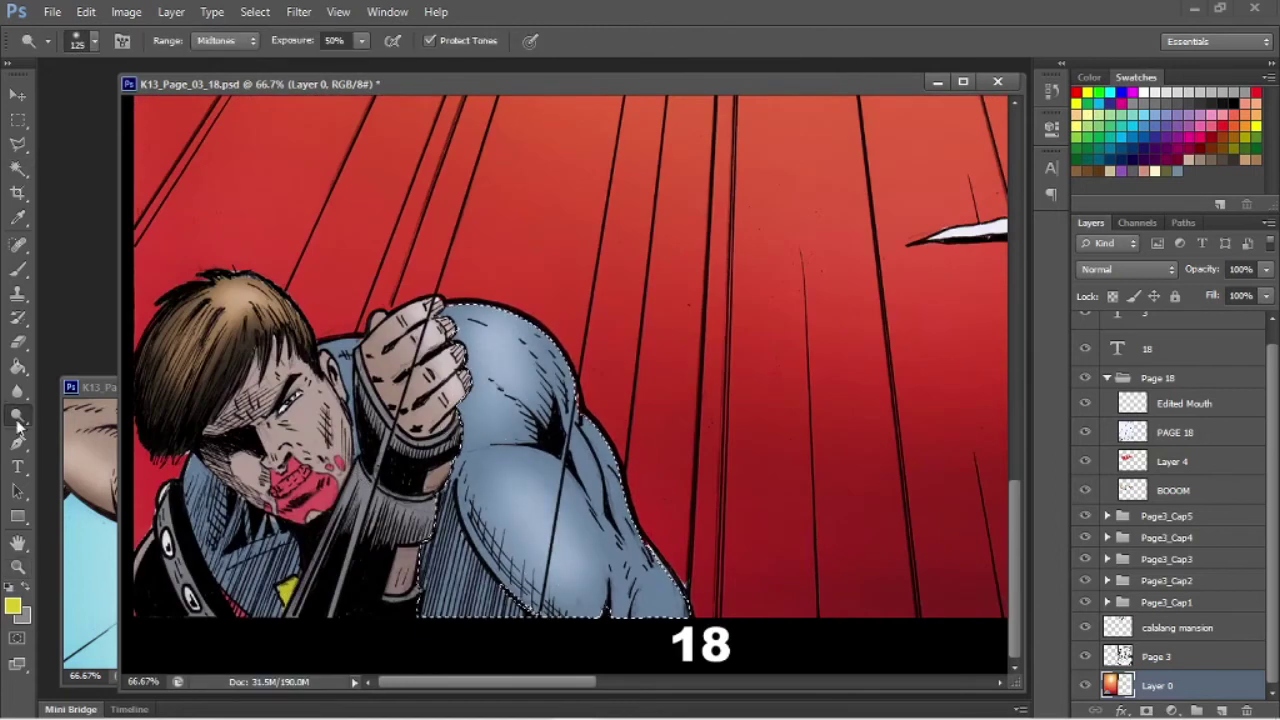
key("ctrl+d")
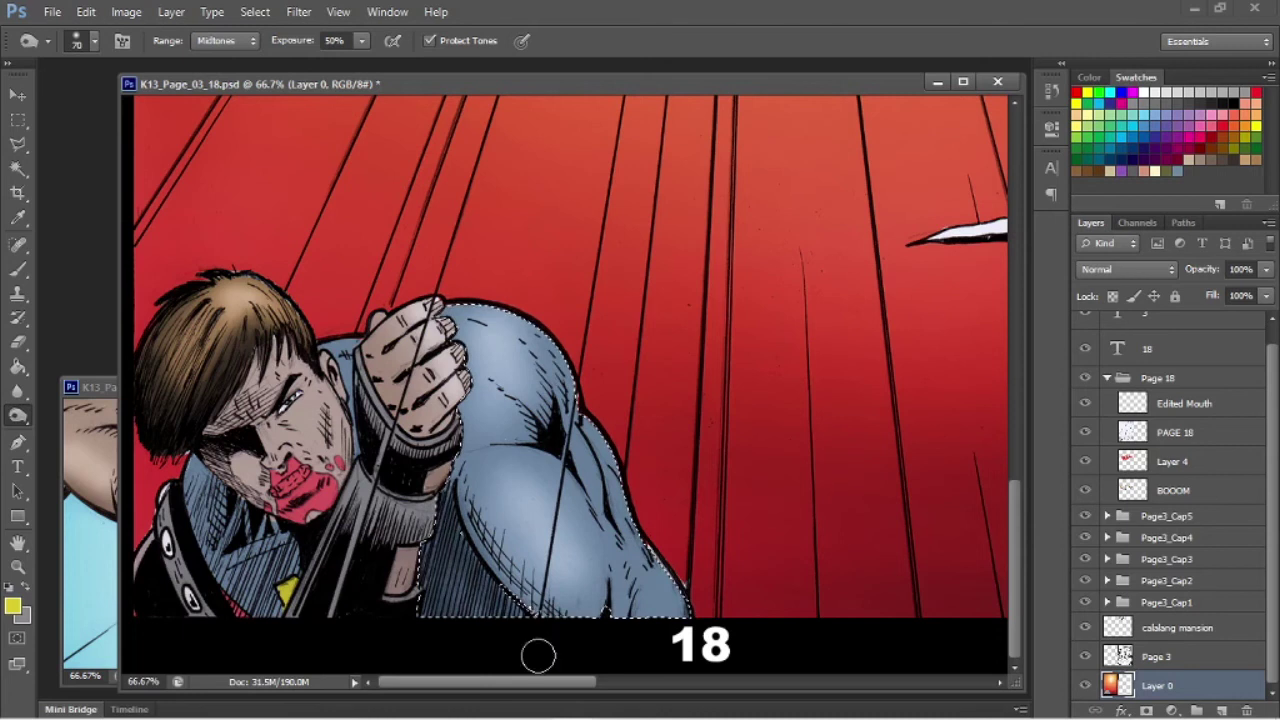
key("ctrl+s")
Step: Dodge additional highlights along the suit's arm from the shoulder down to the lower arm
right_click(24, 419)
left_click(84, 416)
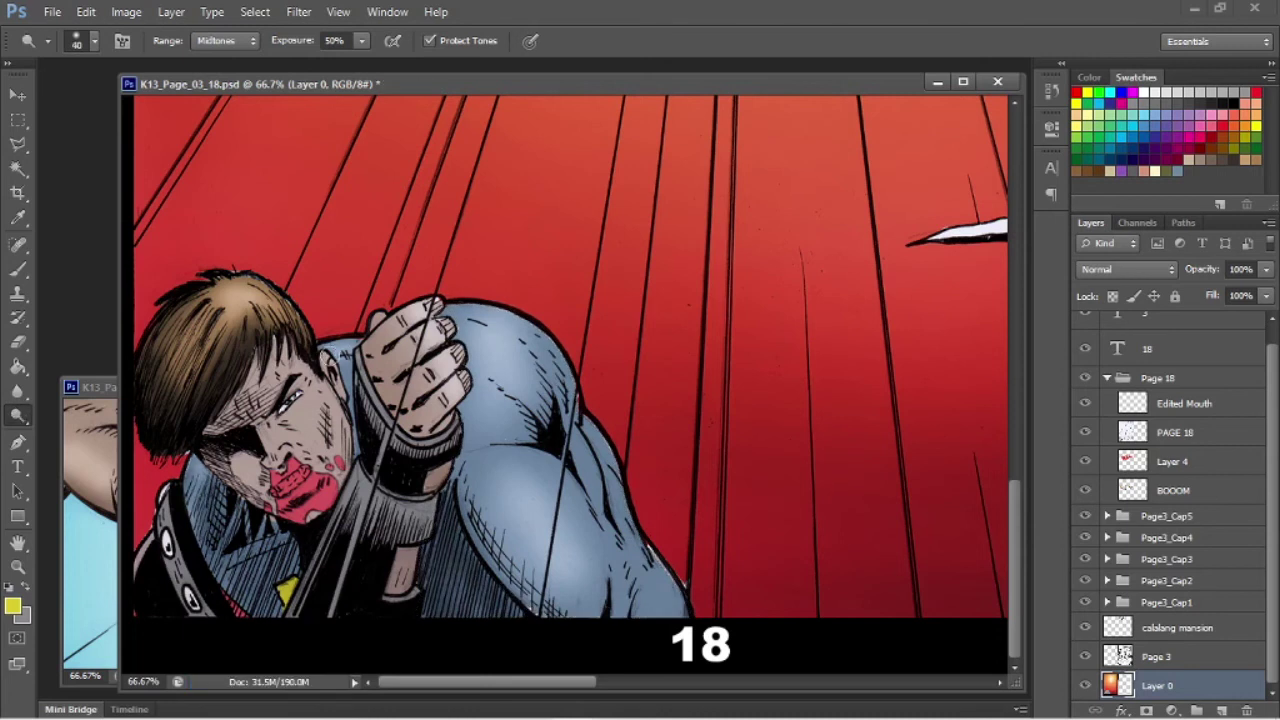
mouse_move(462, 318)
left_mouse_down()
mouse_move(569, 378)
mouse_move(660, 594)
left_mouse_up()
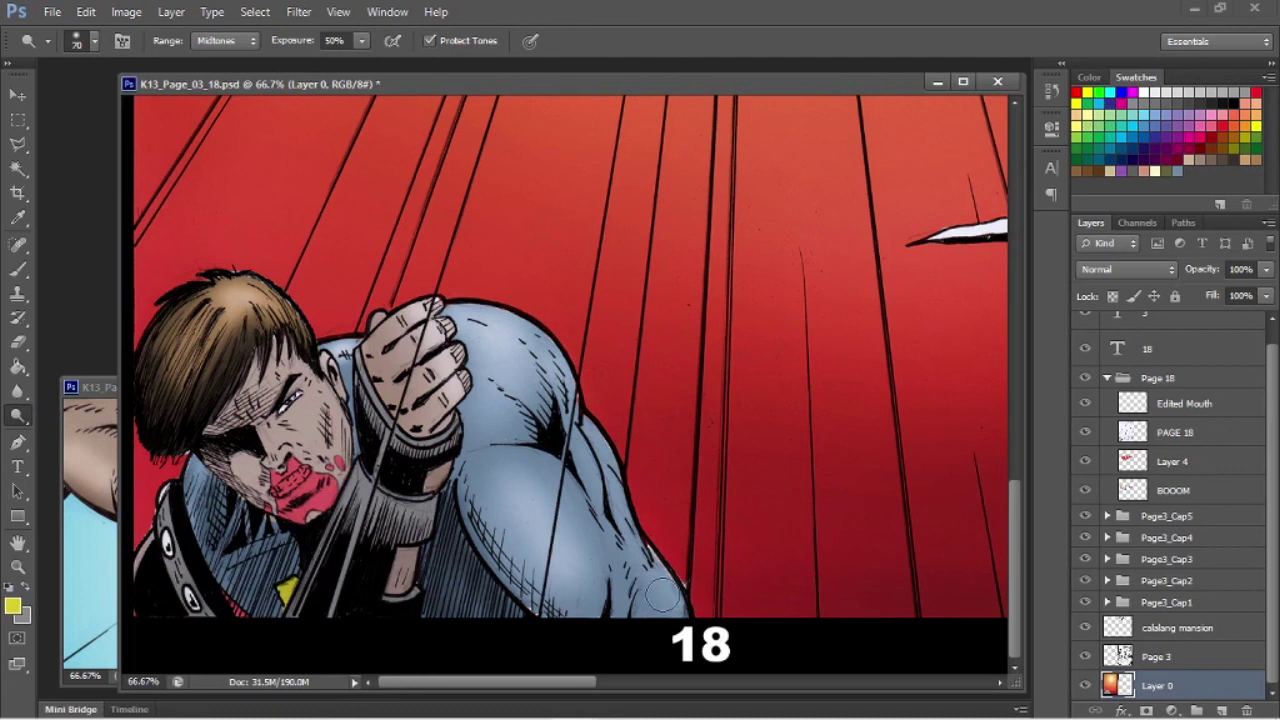
mouse_move(250, 444)
left_mouse_down()
mouse_move(534, 490)
mouse_move(190, 460)
left_mouse_up()
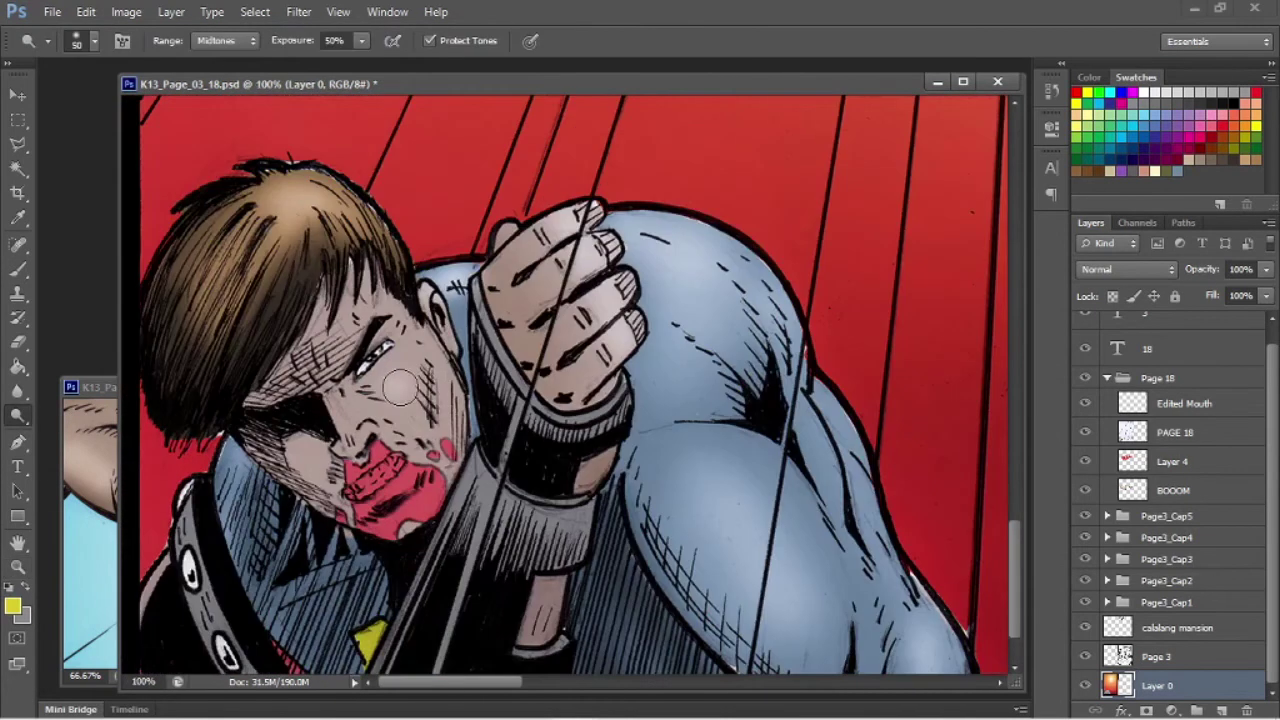
Step: Dodge highlights on the man's cheek, the side of his face and the back of his hand, reducing the brush size
left_click_drag(405, 387, 407, 428)
key("bracketleft")
key("bracketleft")
key("bracketleft")
key("bracketleft")
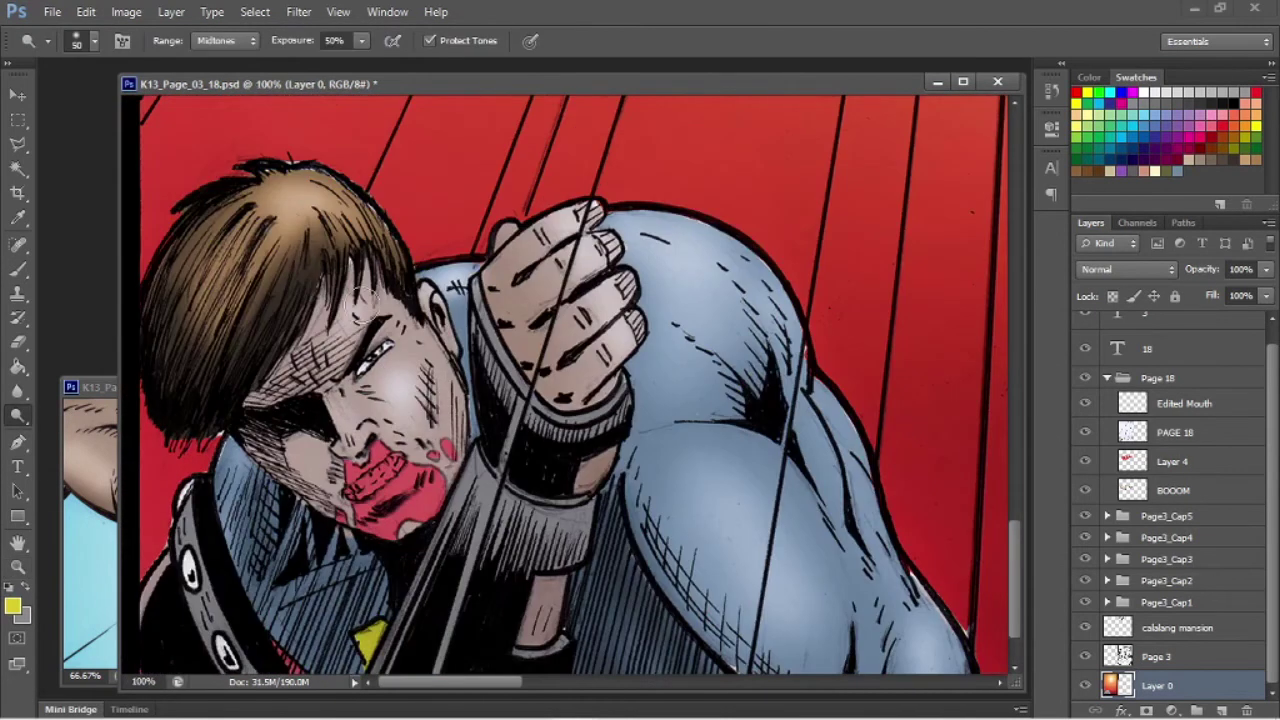
left_click_drag(388, 336, 460, 444)
left_click_drag(426, 345, 452, 416)
key("bracketleft")
key("bracketleft")
left_click_drag(505, 268, 507, 312)
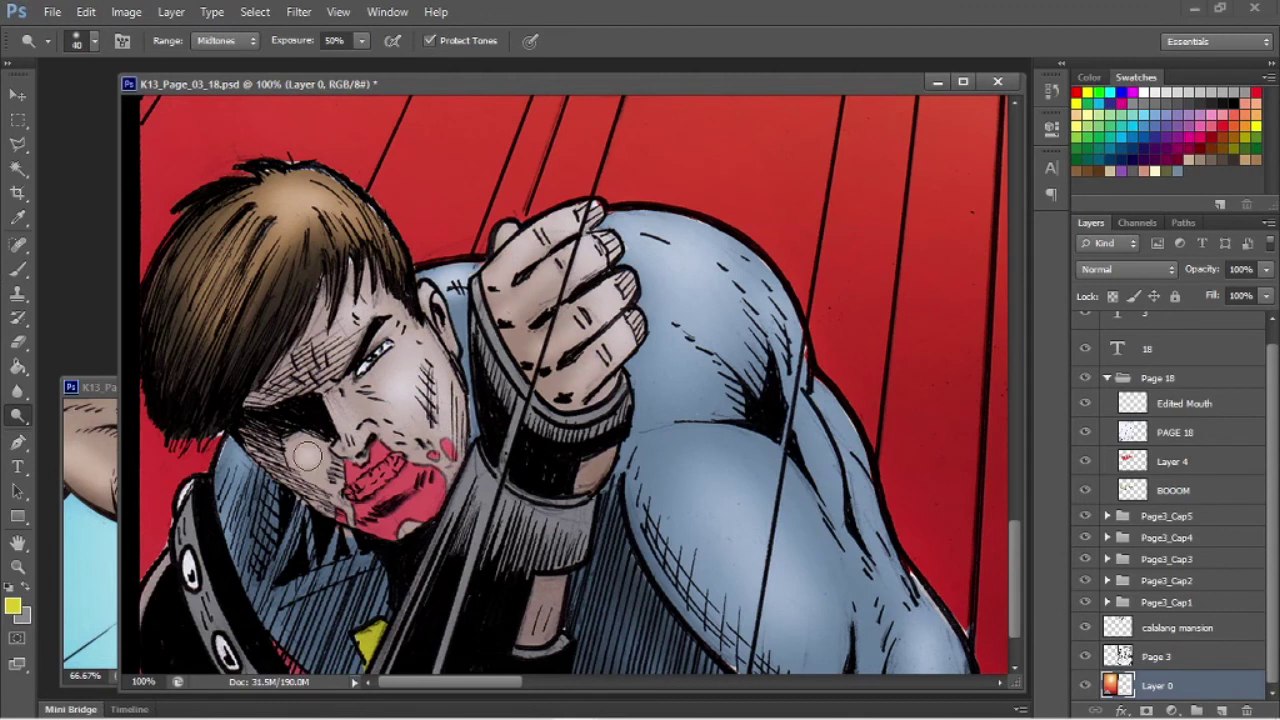
Step: Burn shadows over the shaded side of the face, the jaw and the collar area, enlarging the brush
right_click(20, 426)
left_click(80, 434)
mouse_move(284, 370)
left_mouse_down()
mouse_move(290, 470)
mouse_move(352, 547)
left_mouse_up()
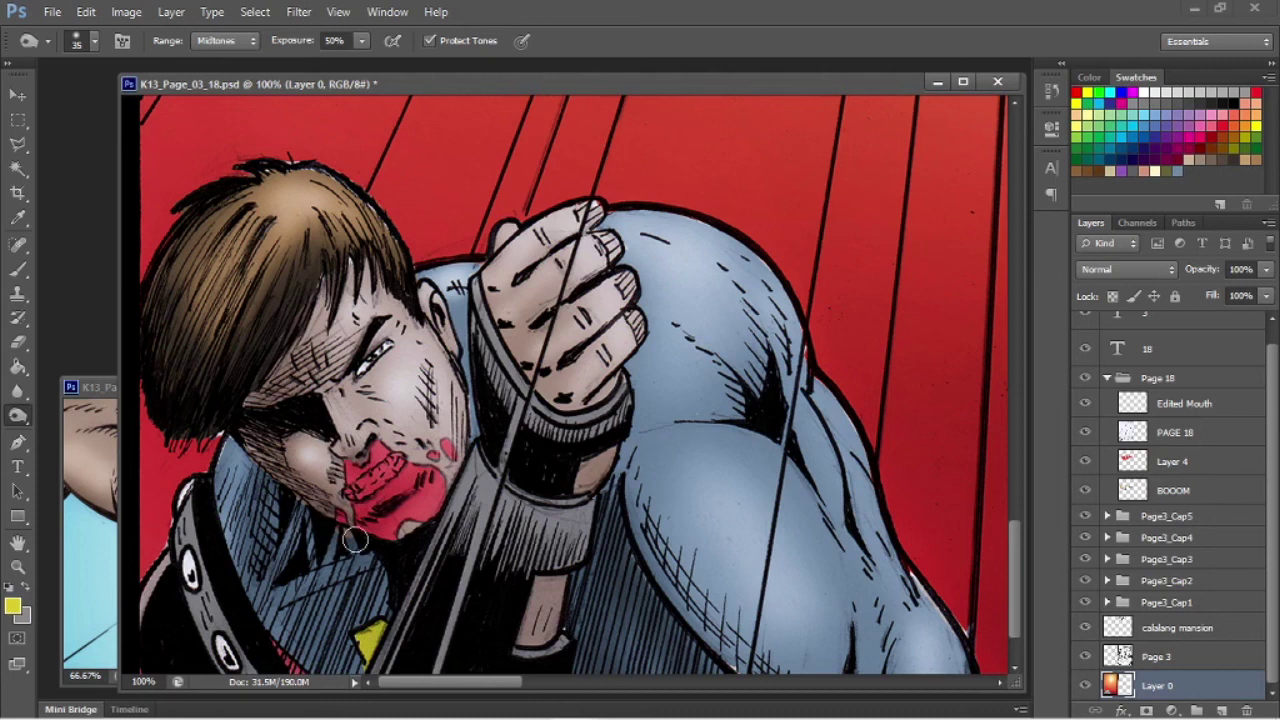
key("bracketright")
key("bracketright")
key("bracketright")
mouse_move(270, 490)
left_mouse_down()
mouse_move(245, 467)
mouse_move(340, 519)
left_mouse_up()
mouse_move(312, 453)
left_mouse_down()
mouse_move(334, 500)
mouse_move(331, 571)
mouse_move(217, 557)
left_mouse_up()
scroll(380, 625, "down", 2)
key("bracketright")
key("bracketright")
key("bracketright")
key("bracketright")
key("bracketright")
key("bracketright")
key("bracketright")
Step: Select the white cloud at the panel's right edge and brush light grey shading along its underside on Layer 4
key("z")
left_click(278, 475, "alt")
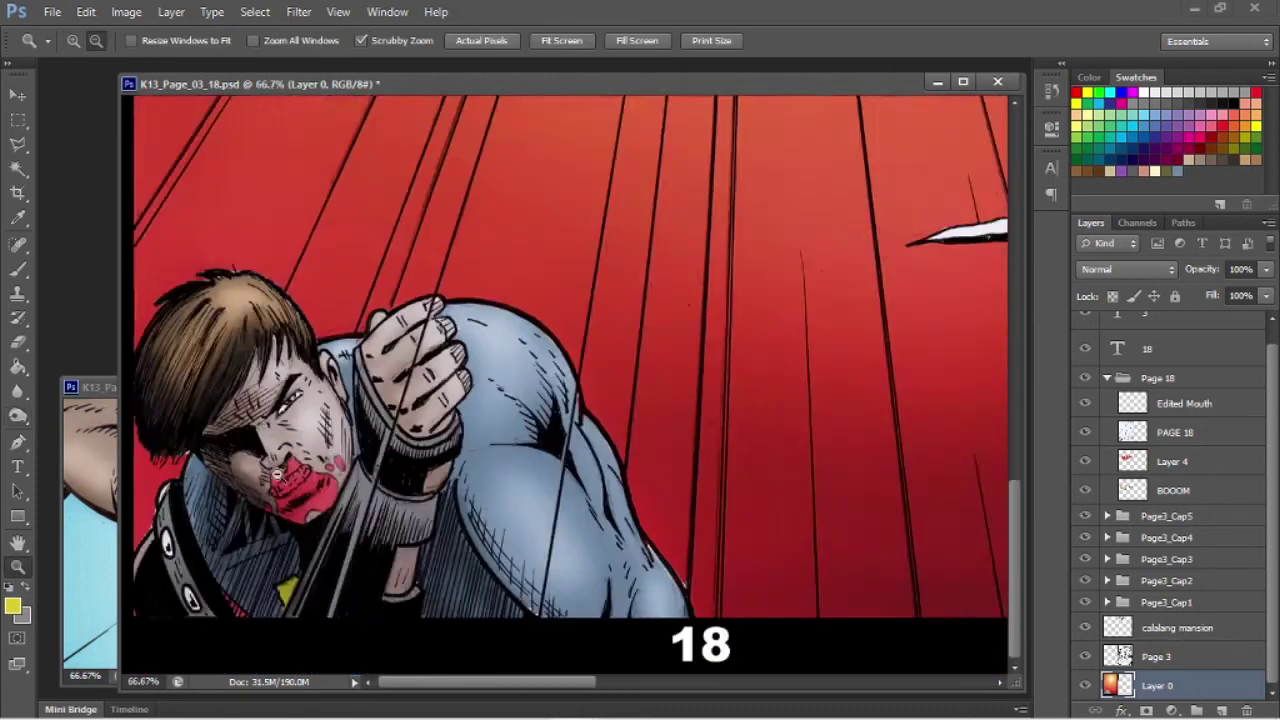
left_click(278, 475, "alt")
left_click(278, 475, "alt")
left_click(193, 641, "alt")
left_click(532, 562)
left_click(532, 562)
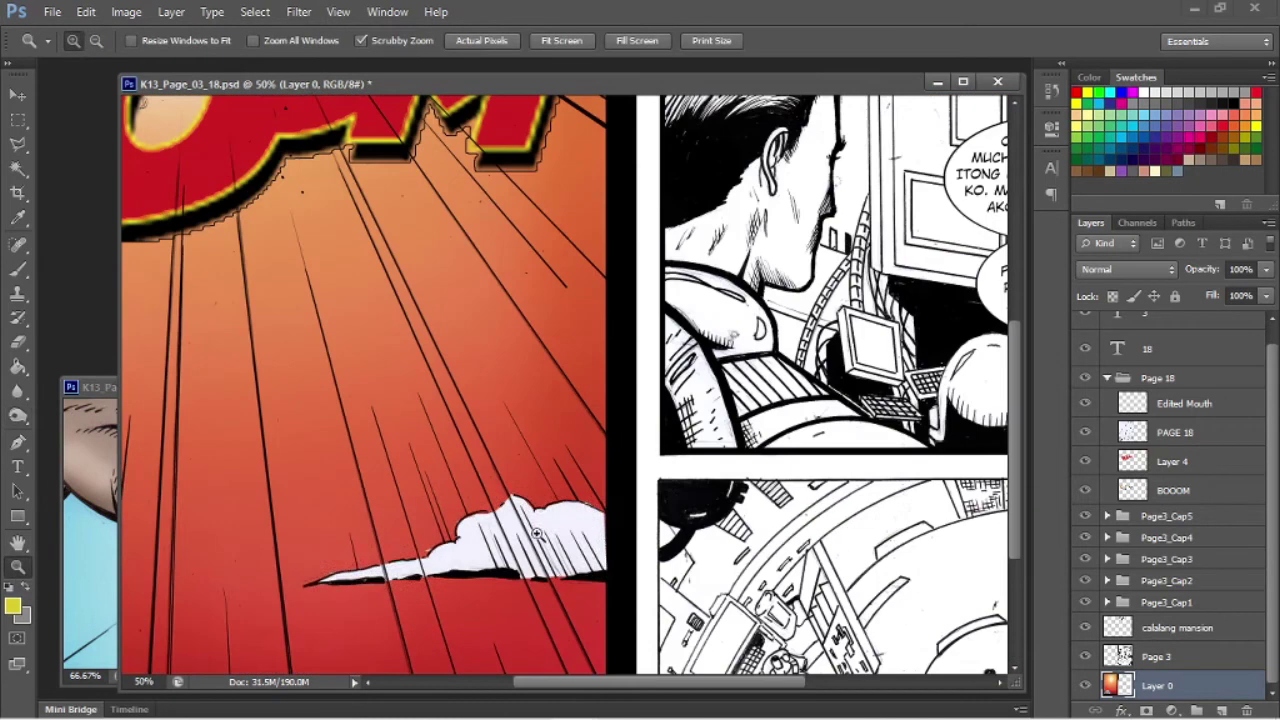
key("w")
left_click(520, 541)
left_click(1172, 462)
key("b")
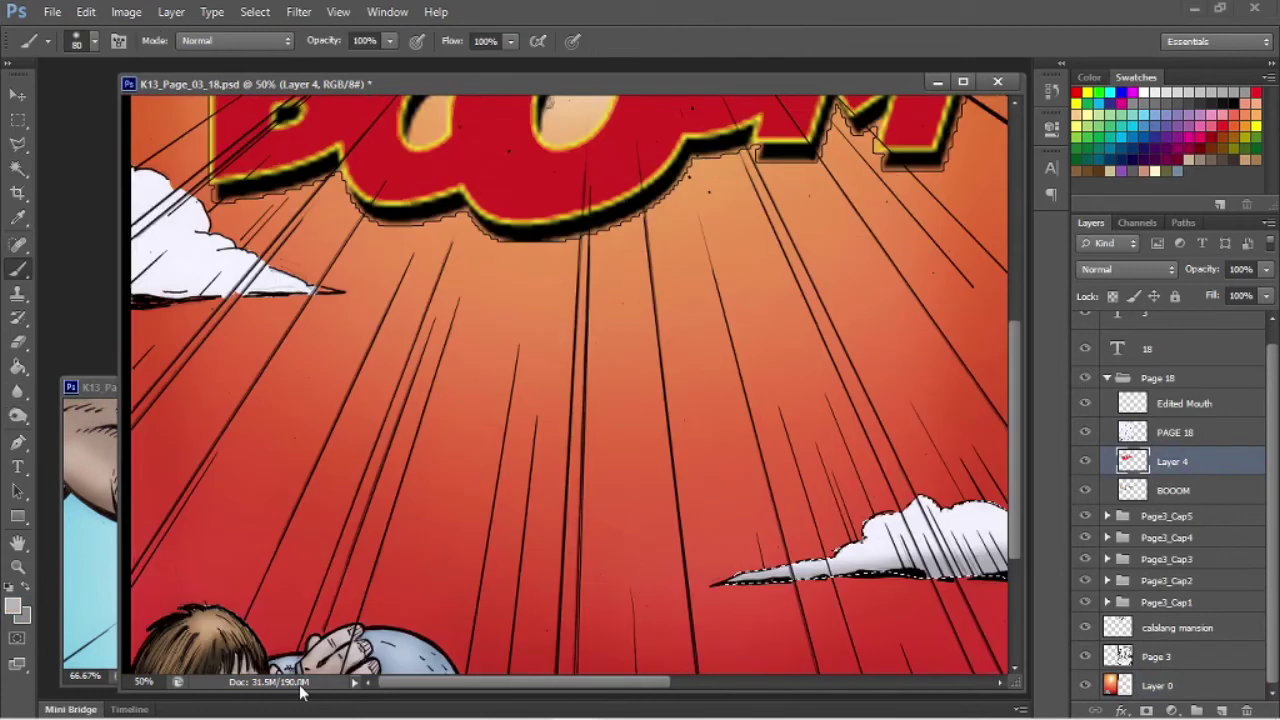
Step: Select the cloud at the panel's left edge and brush light grey shading along its underside, adjusting the brush size
scroll(485, 571, "left", 5)
left_click(18, 168)
left_click(182, 240)
left_click(16, 269)
left_click_drag(141, 248, 168, 304)
mouse_move(318, 304)
left_mouse_down()
mouse_move(185, 308)
mouse_move(120, 252)
left_mouse_up()
key("bracketleft")
key("bracketleft")
key("bracketleft")
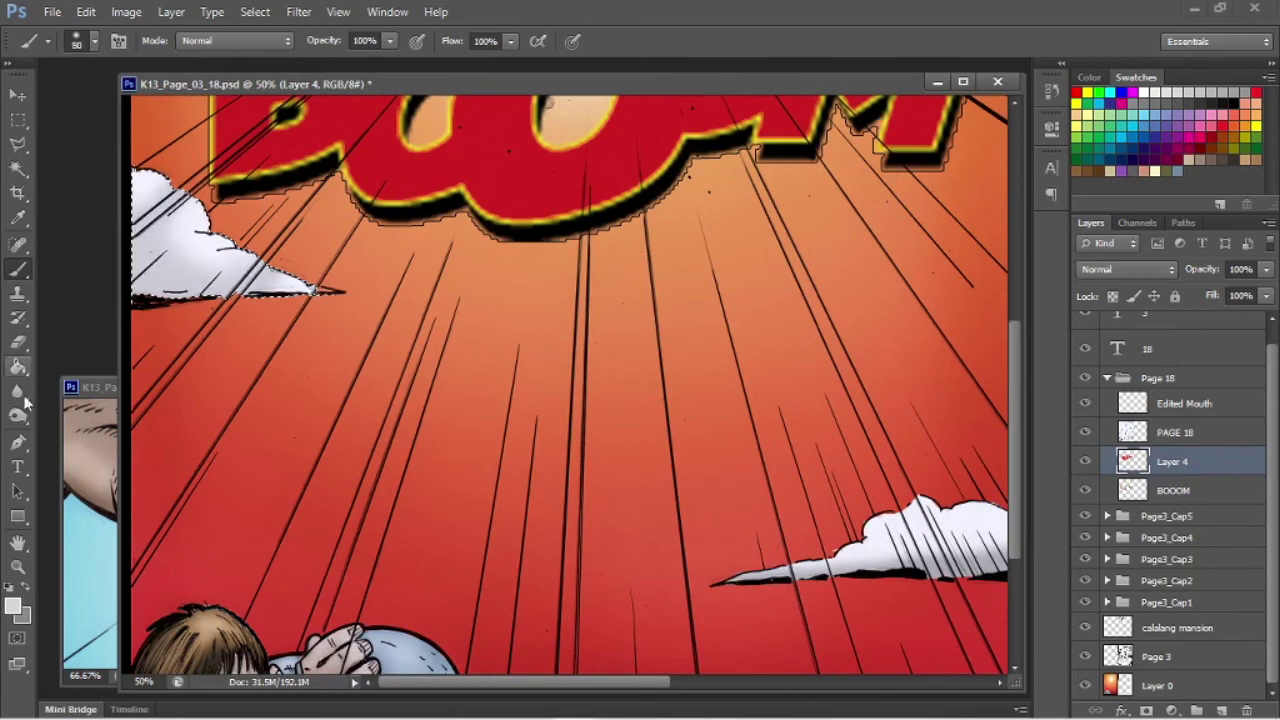
Step: On Layer 0, lasso a thin sliver along the central speed line below BOOOM, paint it light grey and deselect
left_click(17, 566)
key("ctrl+minus")
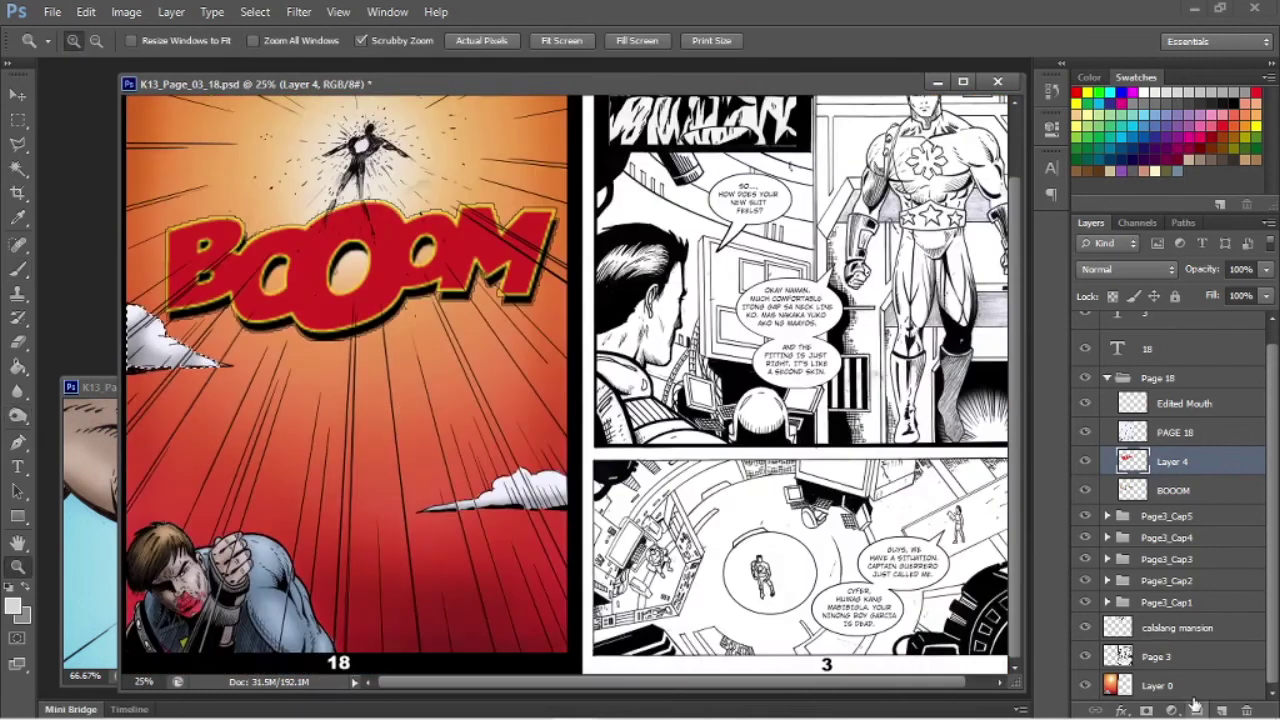
left_click(1187, 688)
left_click(334, 586)
left_click(334, 586)
left_click(334, 586, "alt")
left_click(18, 144)
left_click(365, 197)
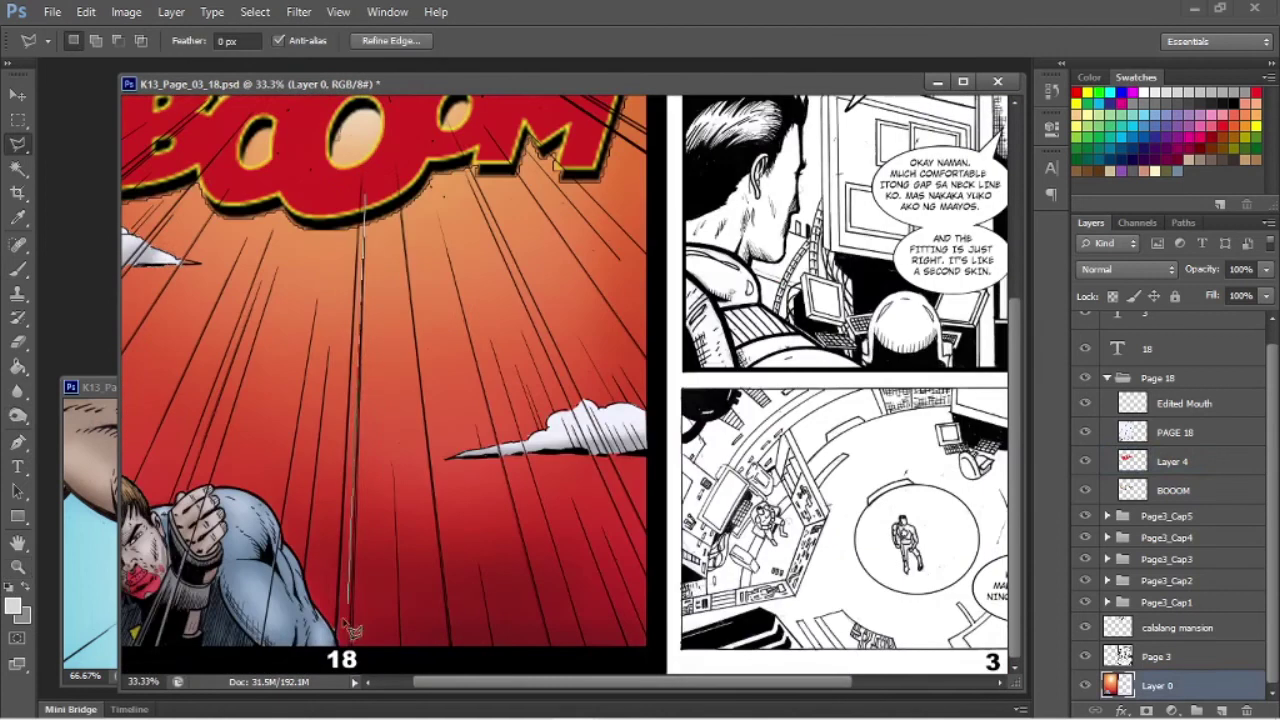
left_click(368, 198)
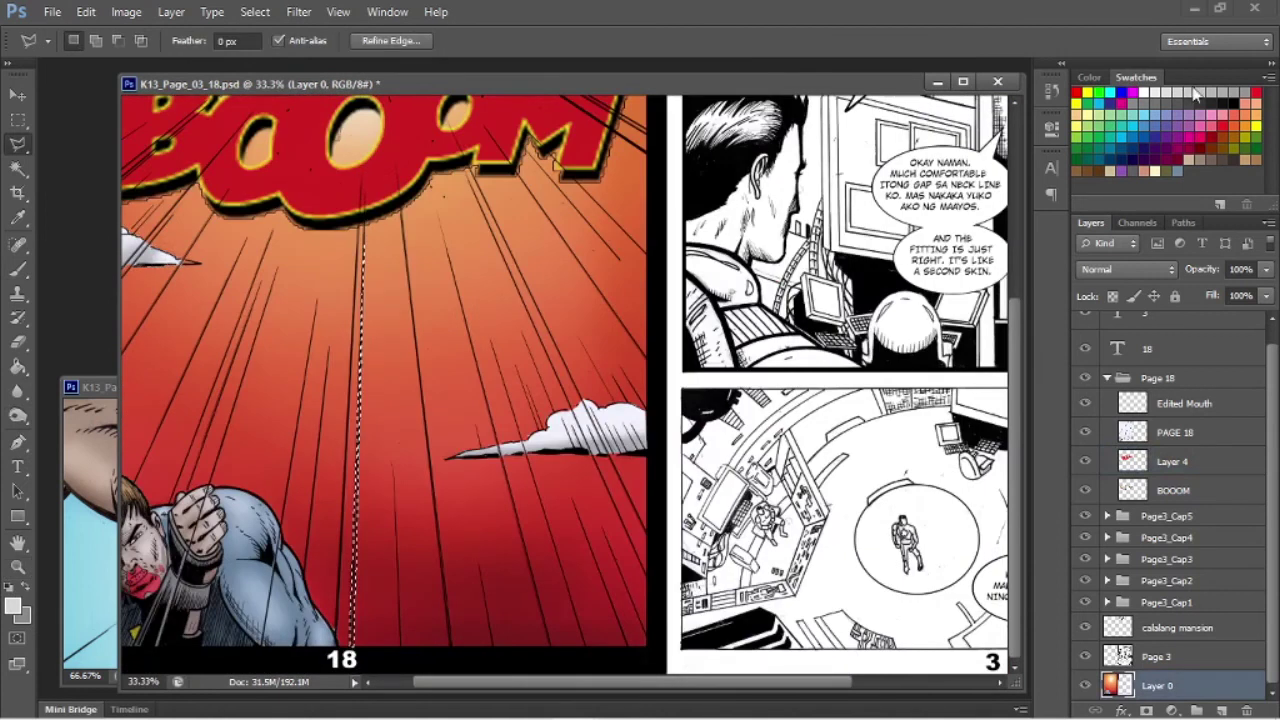
key("b")
key("ctrl+d")
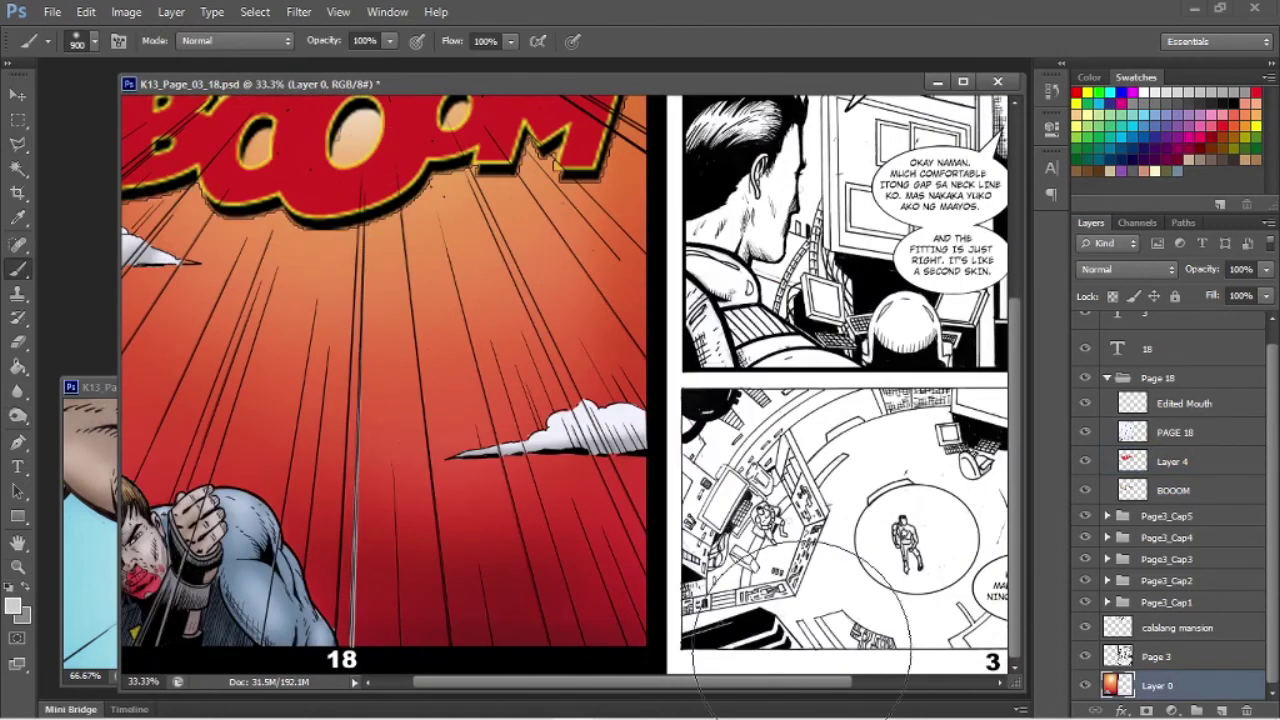
Step: Lasso and paint a light grey streak along the speed line running from below the B to the panel's left edge, and save
left_click_drag(715, 684, 460, 684)
left_click(18, 567)
left_click(124, 437)
key("l")
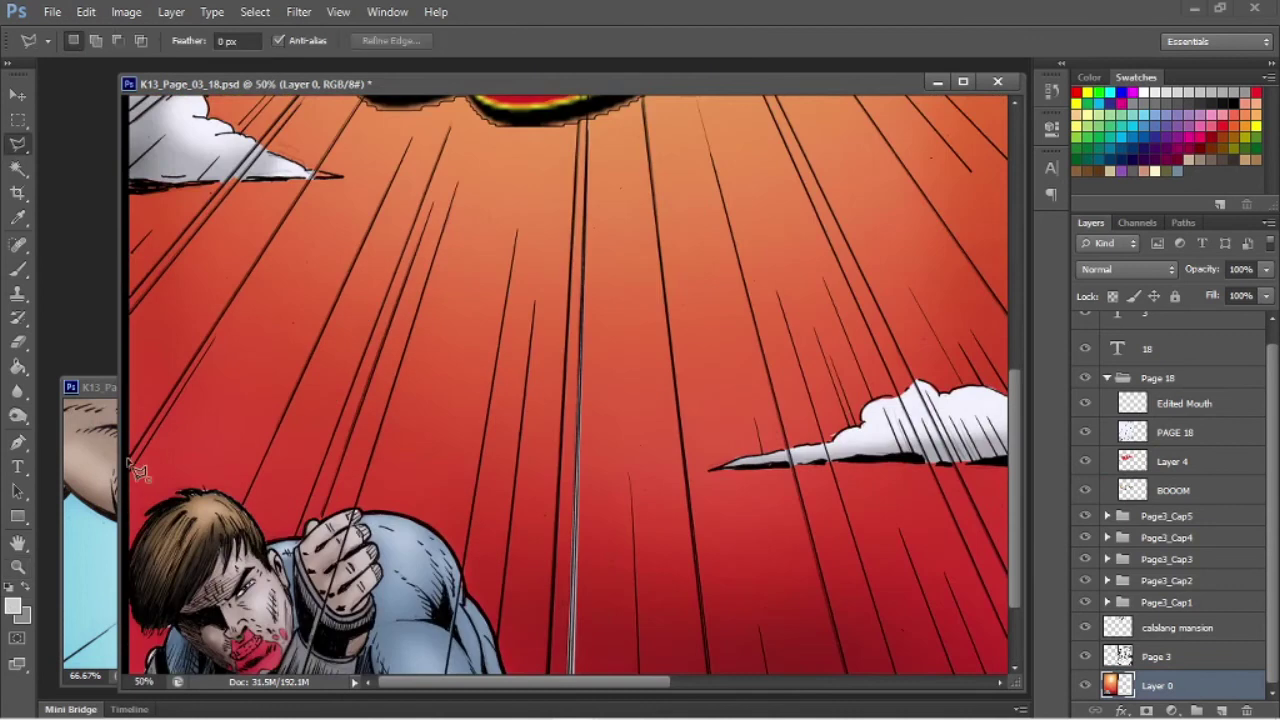
scroll(165, 500, "up", 3)
left_click(131, 571)
key("b")
left_click_drag(114, 600, 408, 170)
key("ctrl+d")
key("ctrl+s")
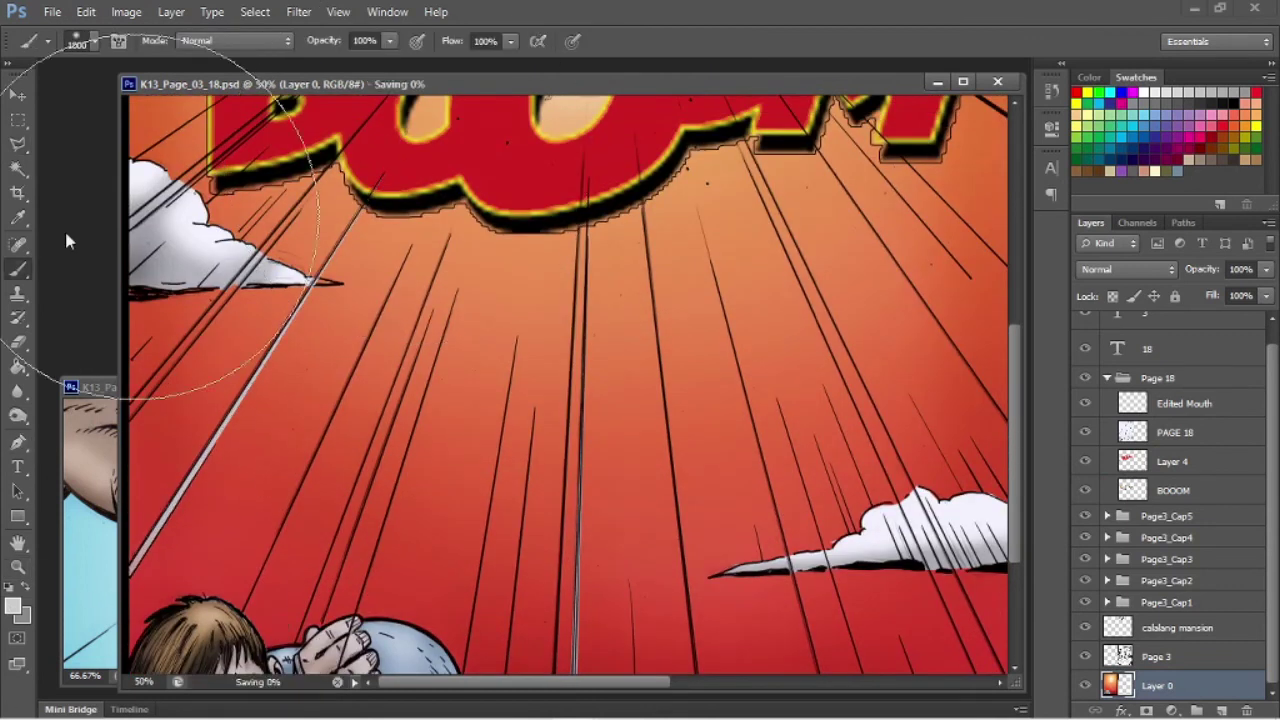
Step: Lasso and paint a light grey streak along the speed line running from below the M to the panel's right edge
key("z")
scroll(369, 391, "up", 3)
scroll(737, 437, "down", 6)
left_click(700, 452, "alt")
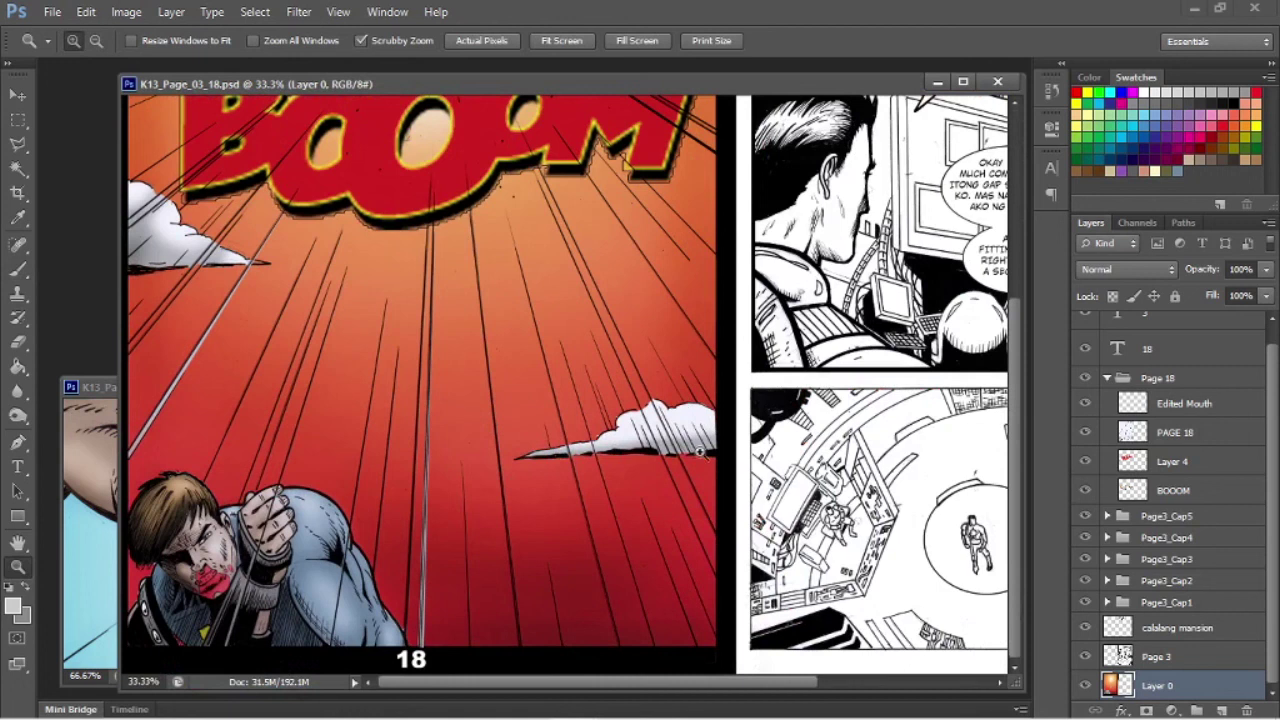
key("l")
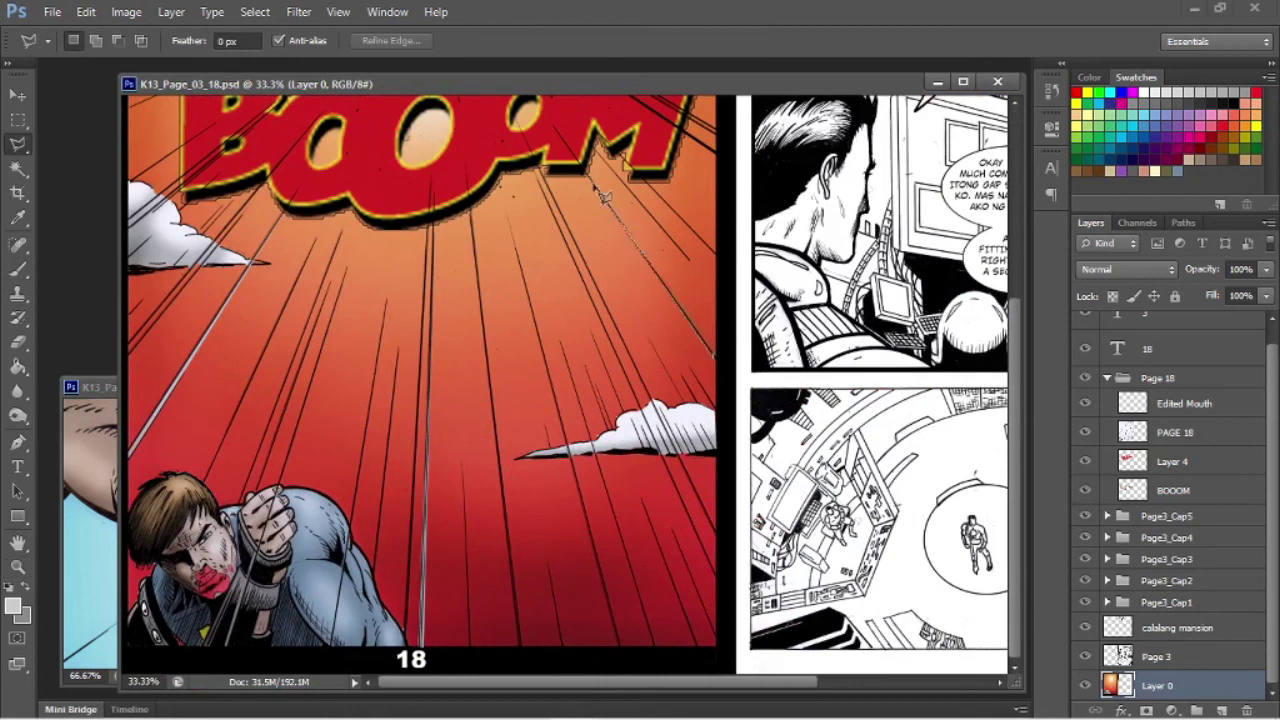
key("ctrl+d")
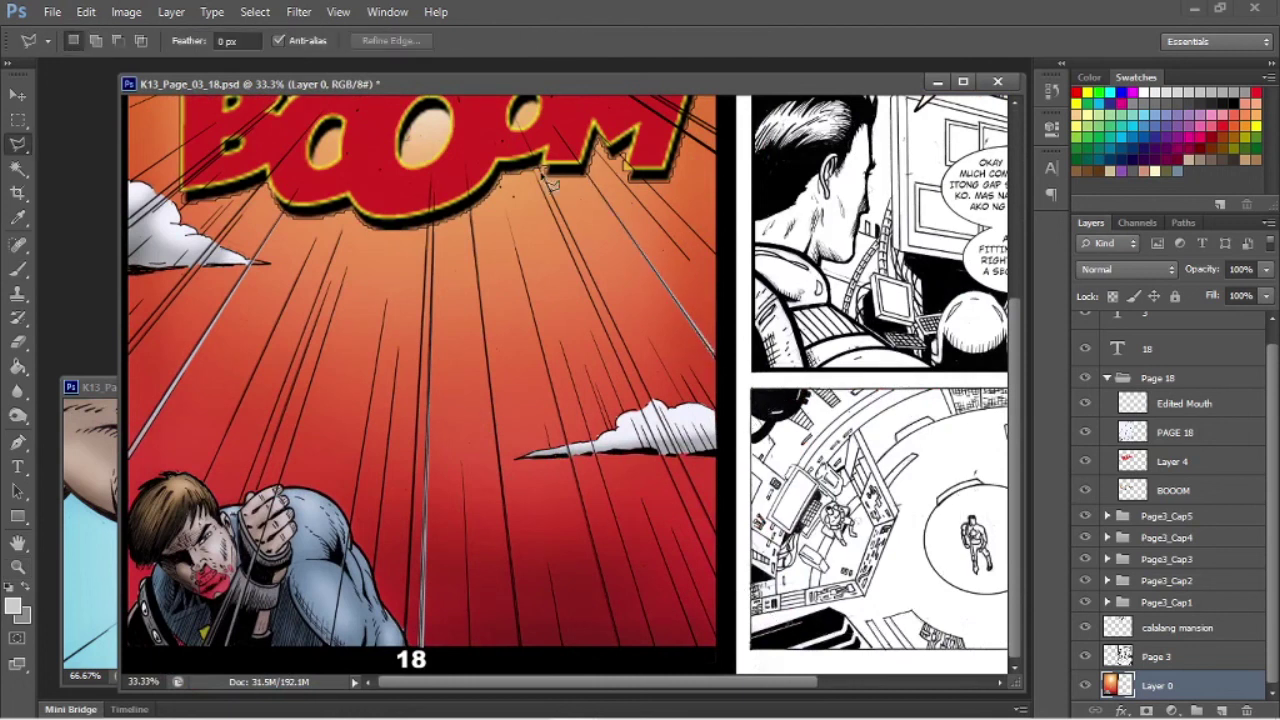
Step: Paint light grey streaks along the long speed line through the right cloud and the shorter line crossing the cloud's thin end, and save
left_click(548, 174)
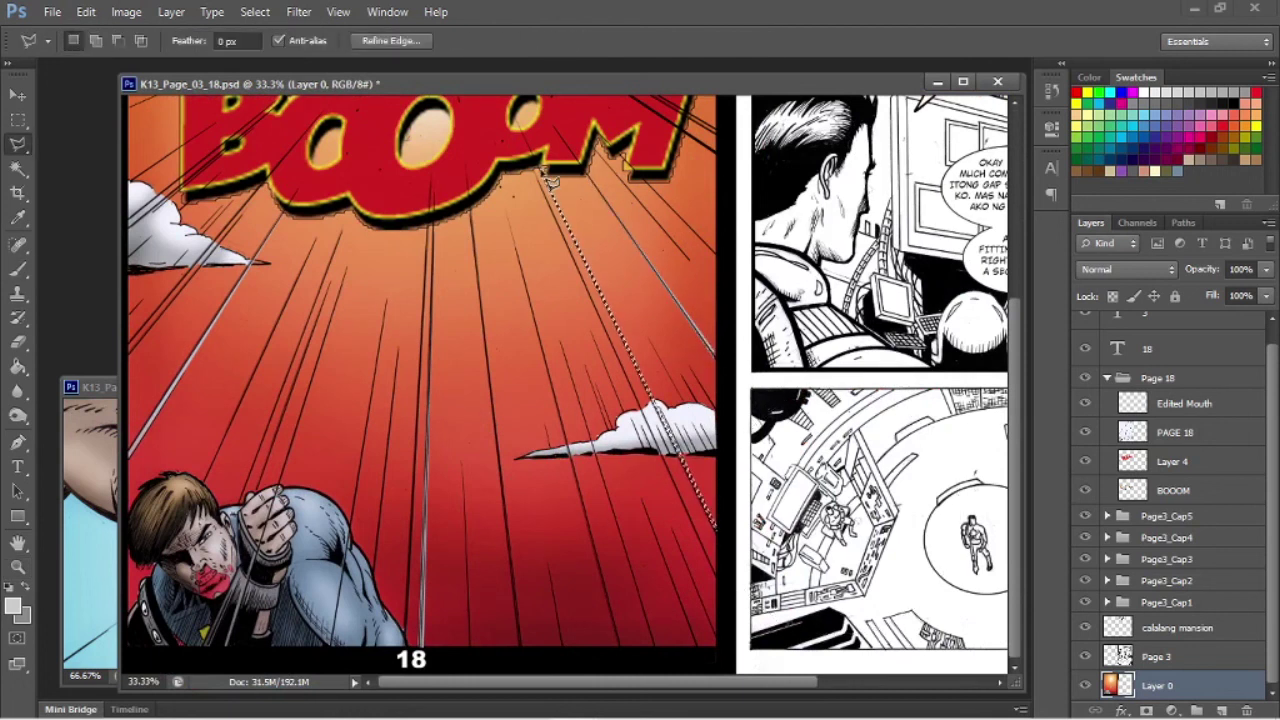
left_click_drag(570, 355, 665, 660)
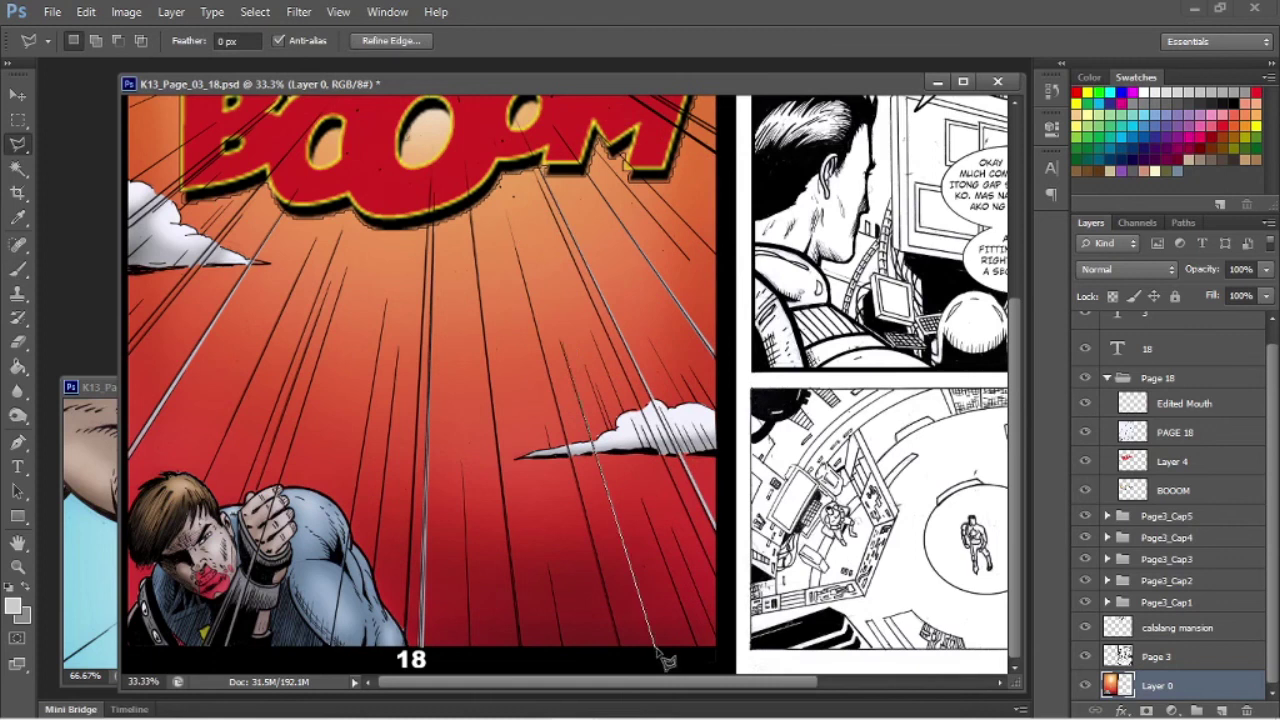
key("ctrl+d")
key("ctrl+s")
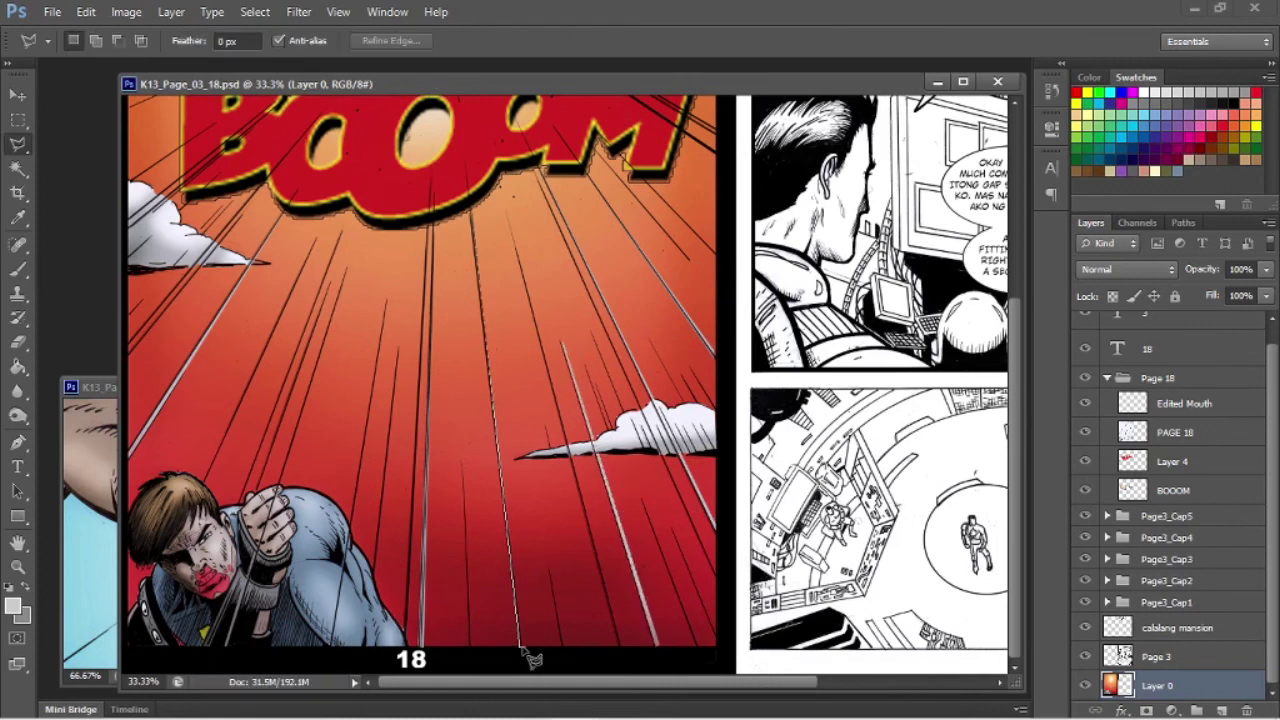
Step: Paint a light grey streak along the long speed line just right of the central pair, down to the panel bottom, and save
left_click(472, 215)
key("b")
left_click(548, 622)
key("ctrl+d")
key("ctrl+s")
Step: Paint a light grey streak along the speed line crossing the right cloud's pointed tip, down to the panel bottom, and save
key("l")
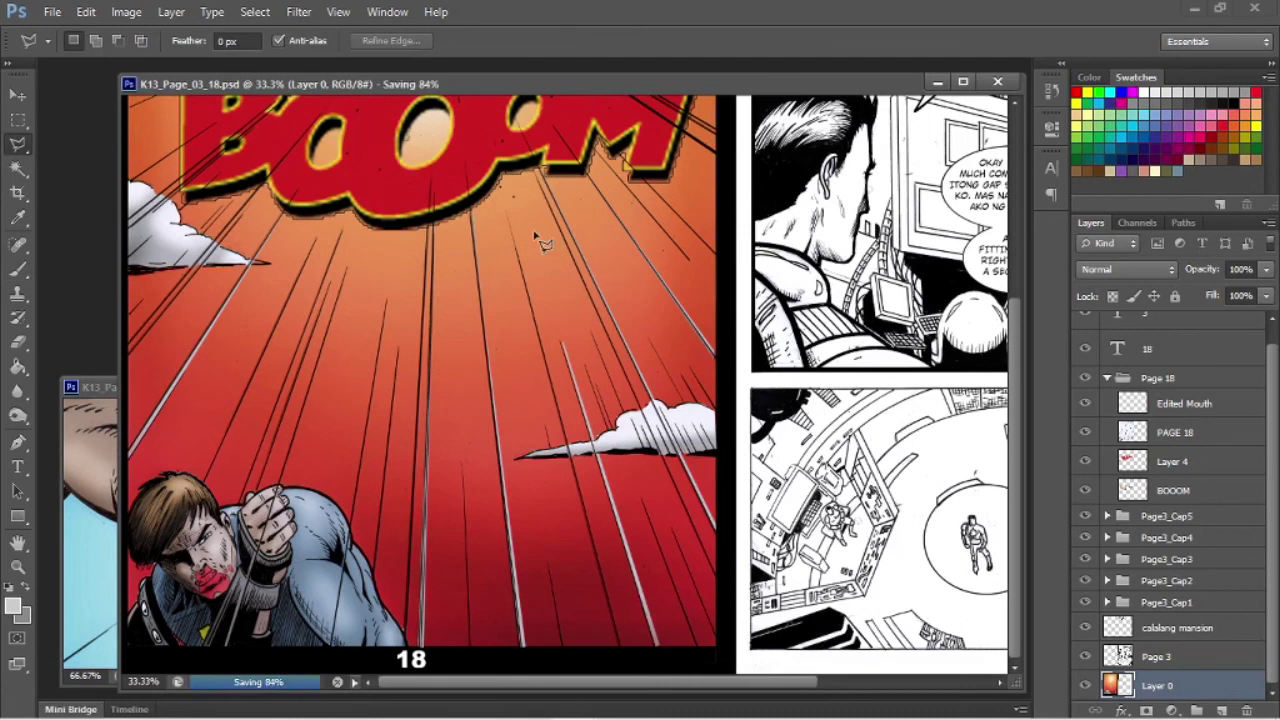
left_click(505, 212)
key("b")
left_click_drag(532, 253, 617, 630)
key("ctrl+d")
key("ctrl+s")
Step: Lasso and paint a light grey streak along the speed line ending at the man's head, deselect and save
key("l")
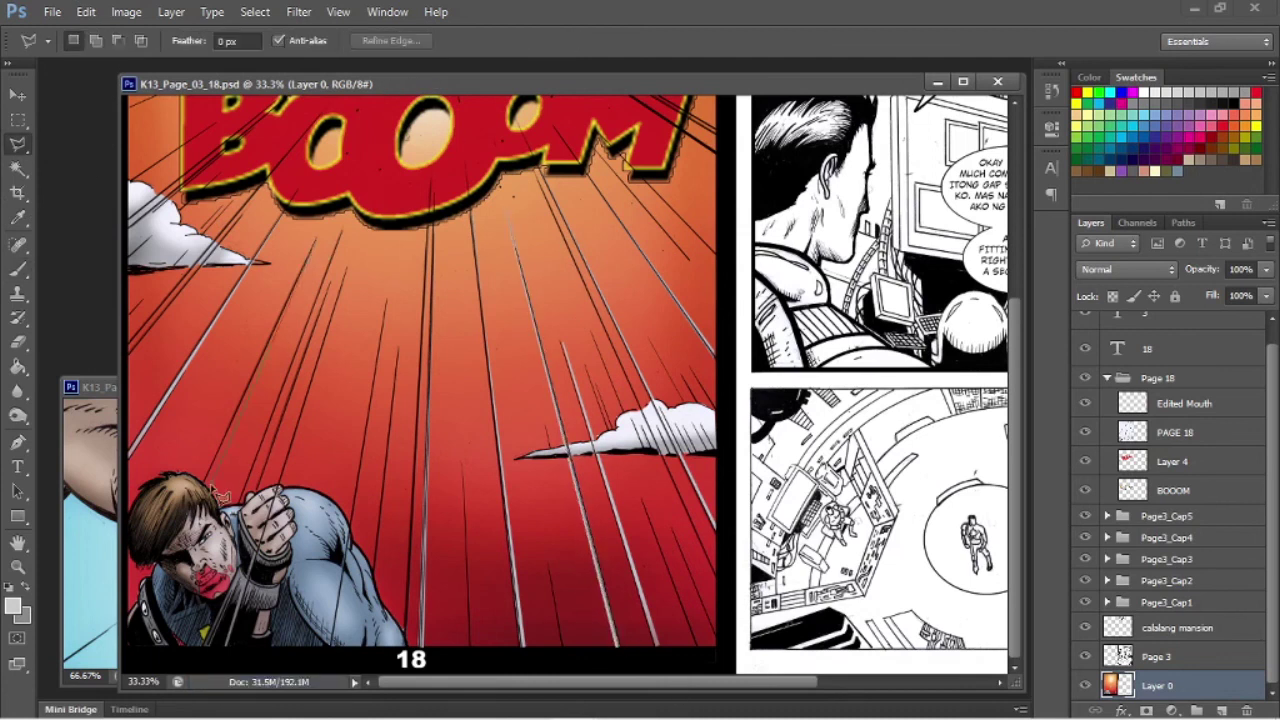
left_click(316, 243)
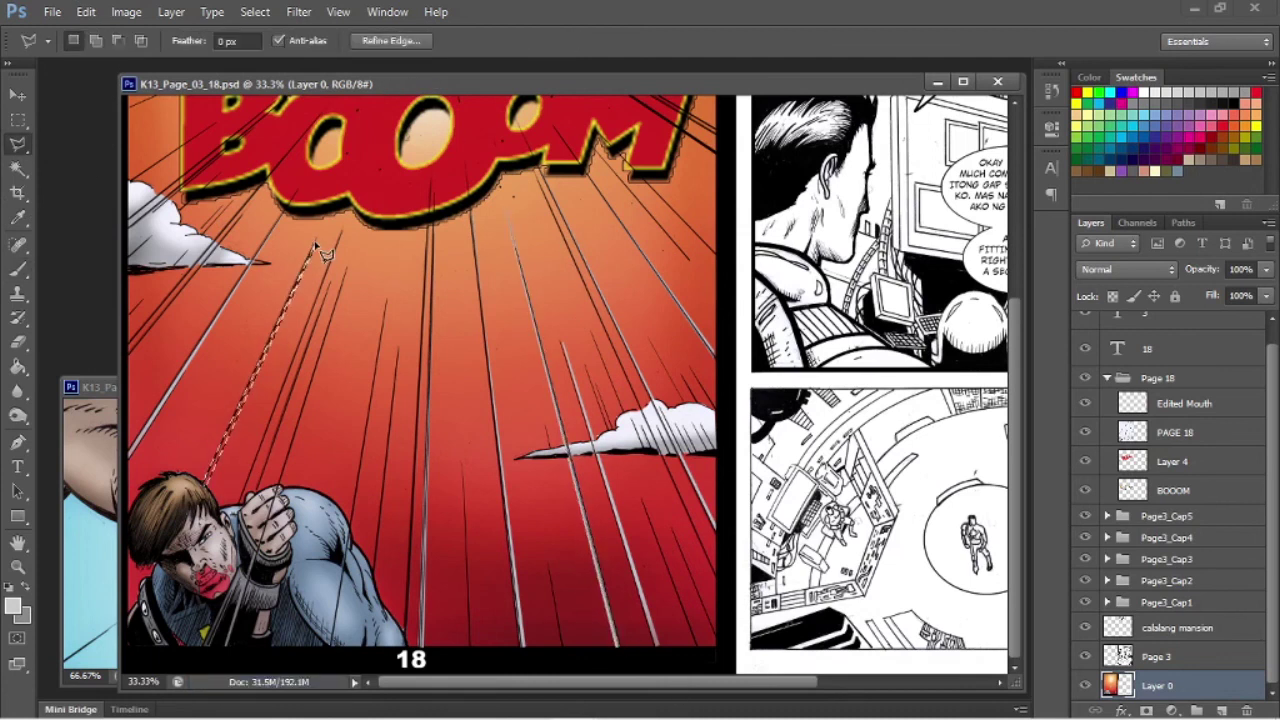
key("b")
left_click_drag(257, 385, 229, 420)
key("ctrl+d")
key("ctrl+s")
Step: Lasso and paint a light grey streak along the speed line crossing the man's shoulder and arm, and save
key("l")
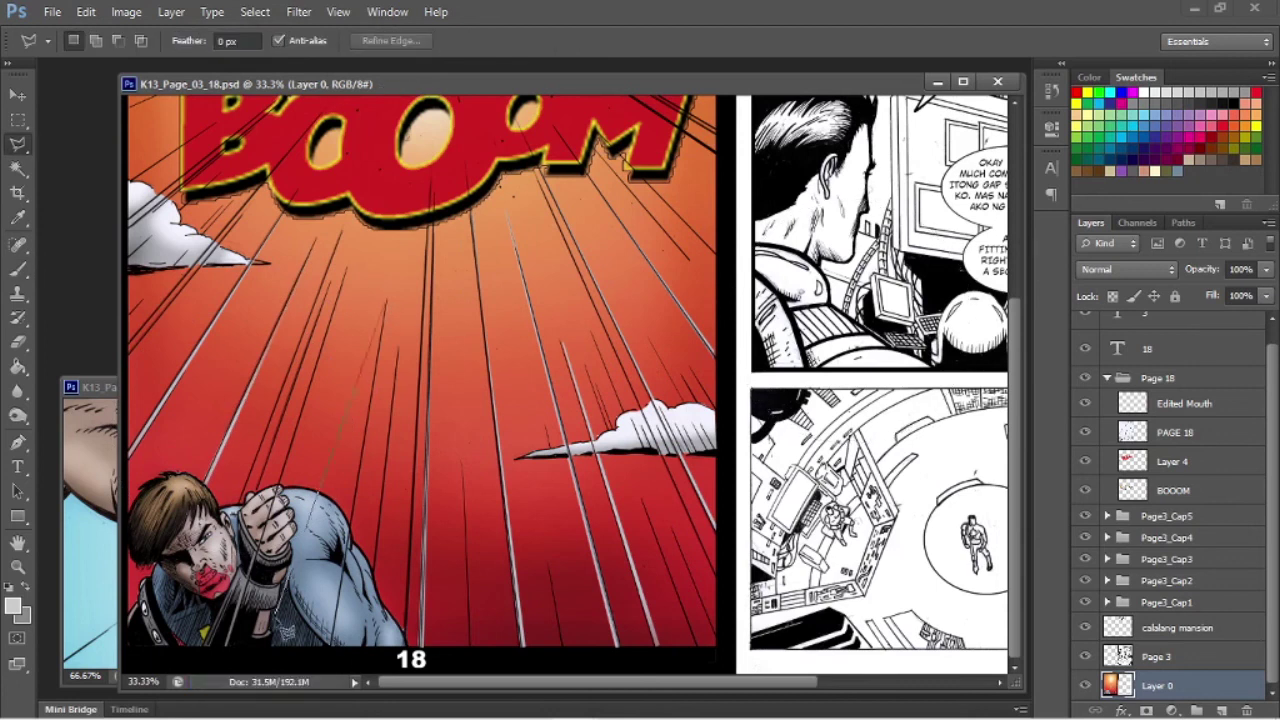
key("b")
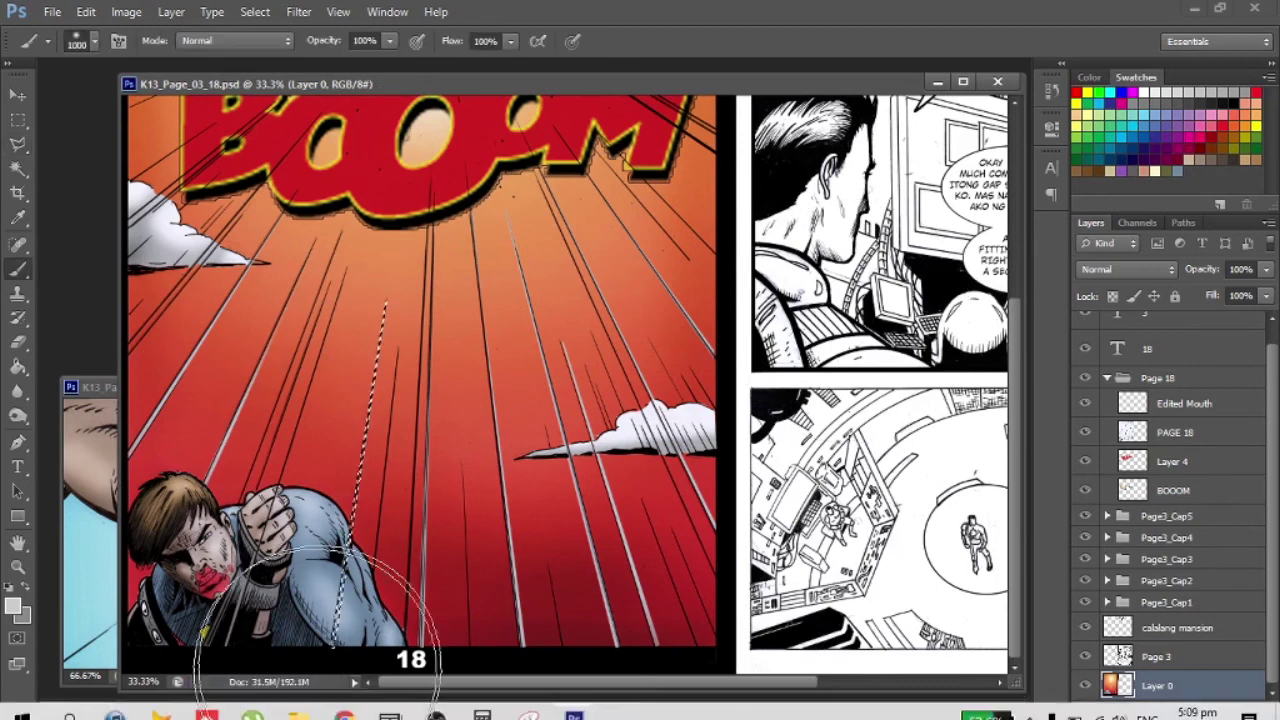
key("ctrl+s")
Step: Lasso and paint a light grey streak along the speed line crossing the man's fist and glove, deselect and save
key("l")
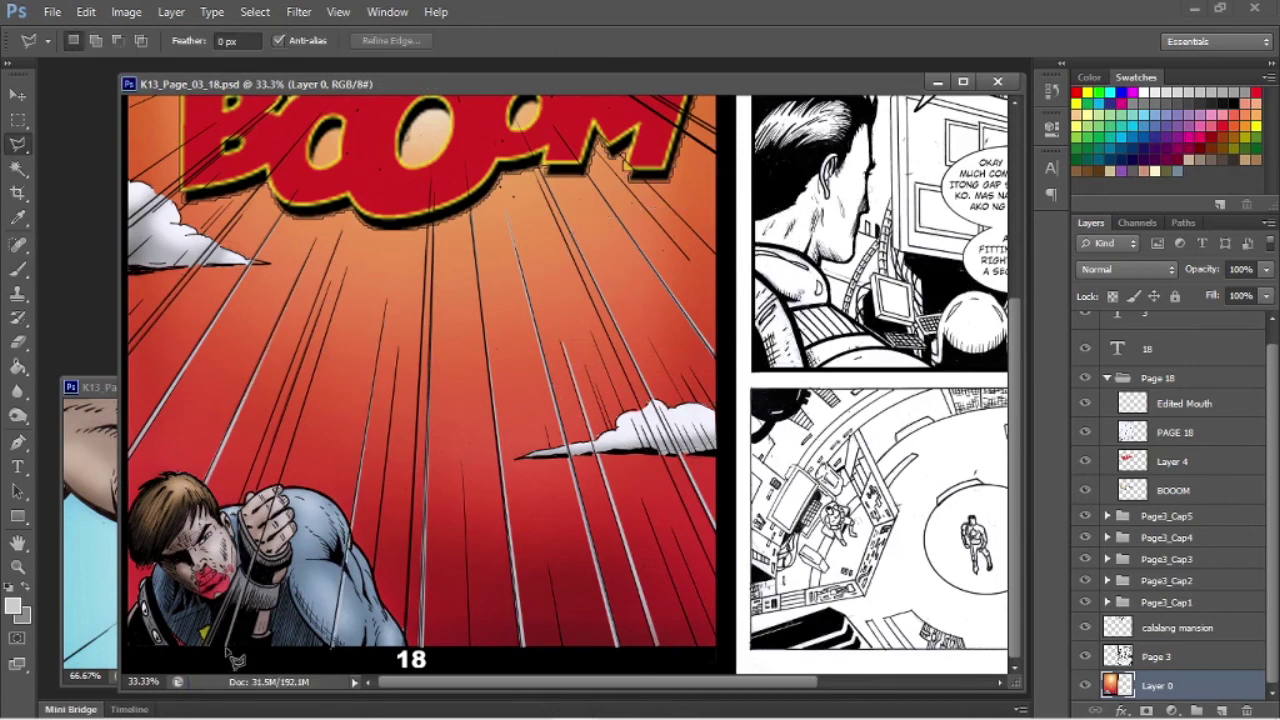
key("z")
left_click(203, 642)
key("l")
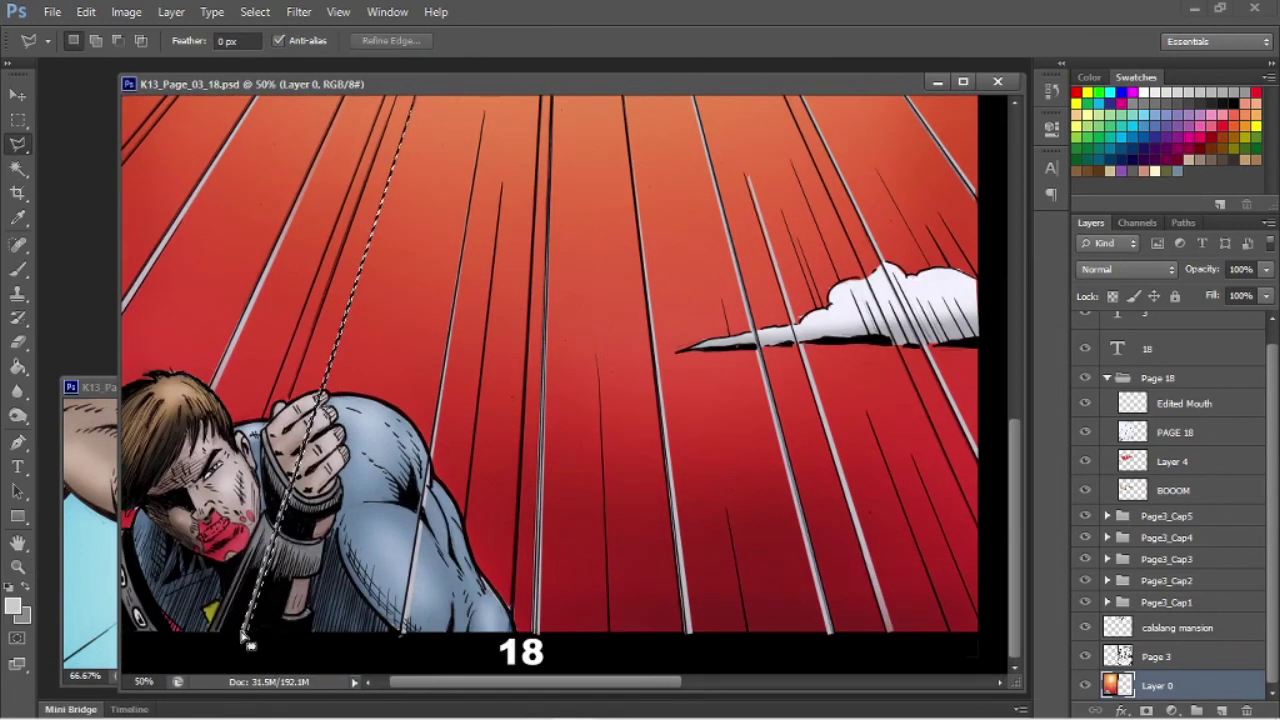
key("b")
left_click(332, 533)
key("ctrl+d")
key("ctrl+s")
Step: Paint a light grey streak between the speed lines running from the B past the left cloud to the panel edge, and save
scroll(850, 368, "up", 4)
key("l")
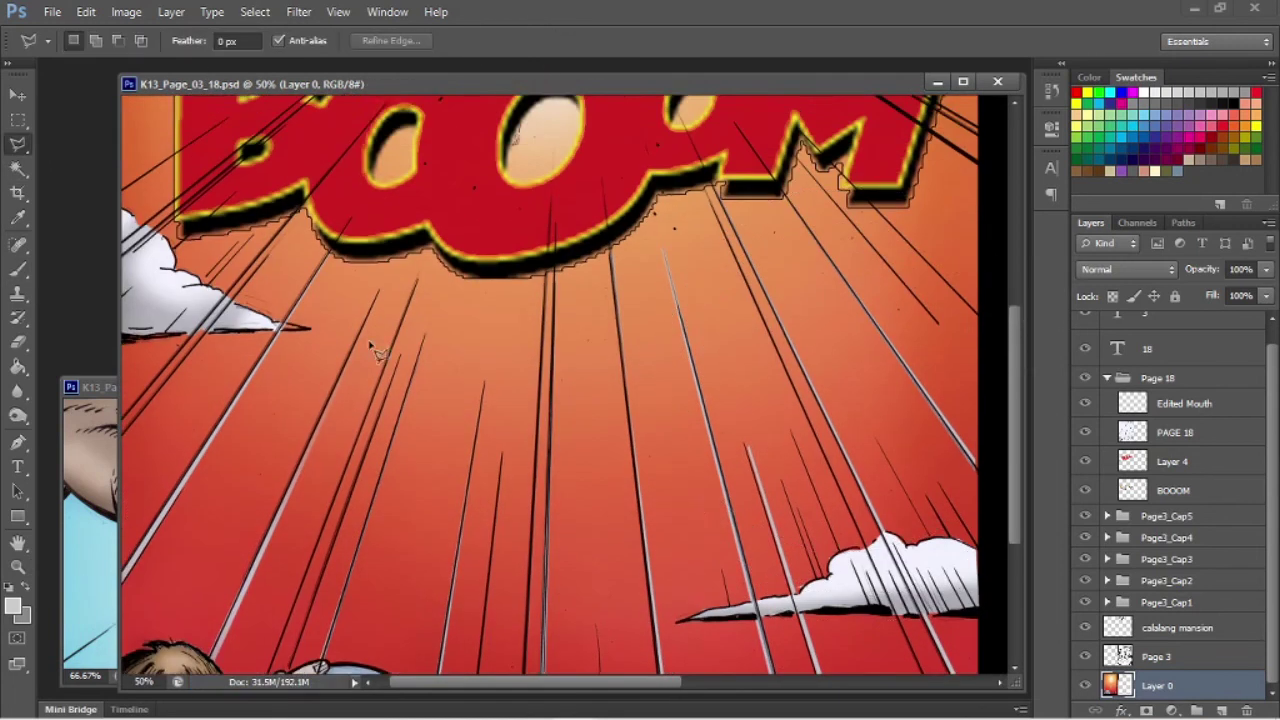
scroll(370, 345, "up", 1)
left_click(390, 145)
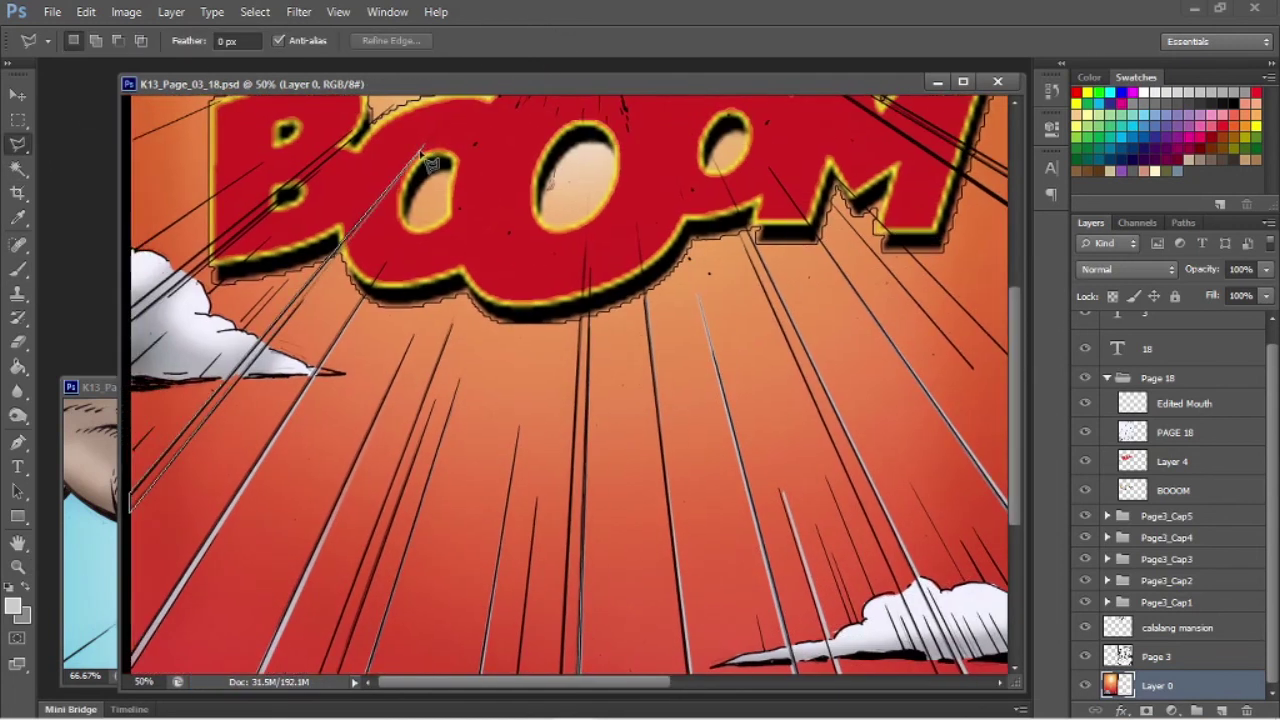
left_click(422, 150)
key("b")
left_click(145, 445)
key("ctrl+d")
key("z")
left_click(462, 398, "alt")
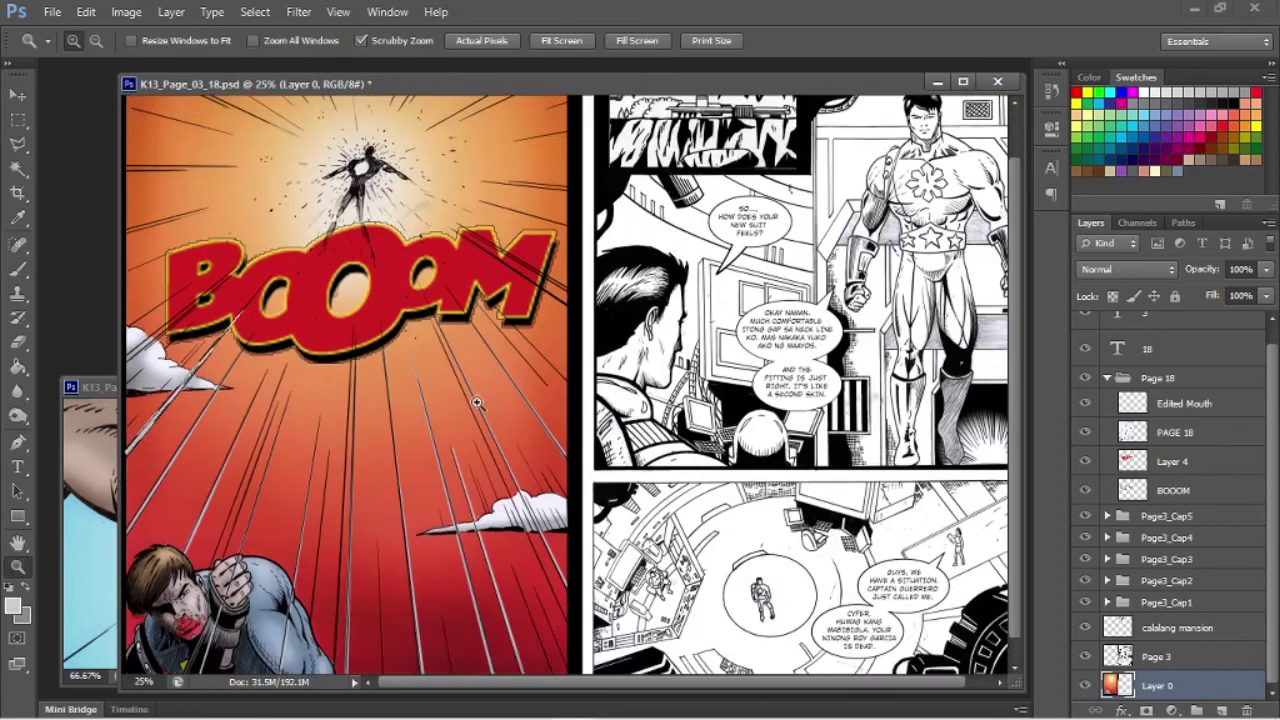
key("ctrl+s")
Step: Lasso the wedge between the speed lines in the panel's upper-right corner, paint it light grey, deselect and save
scroll(460, 397, "up", 2)
left_click(543, 251)
key("l")
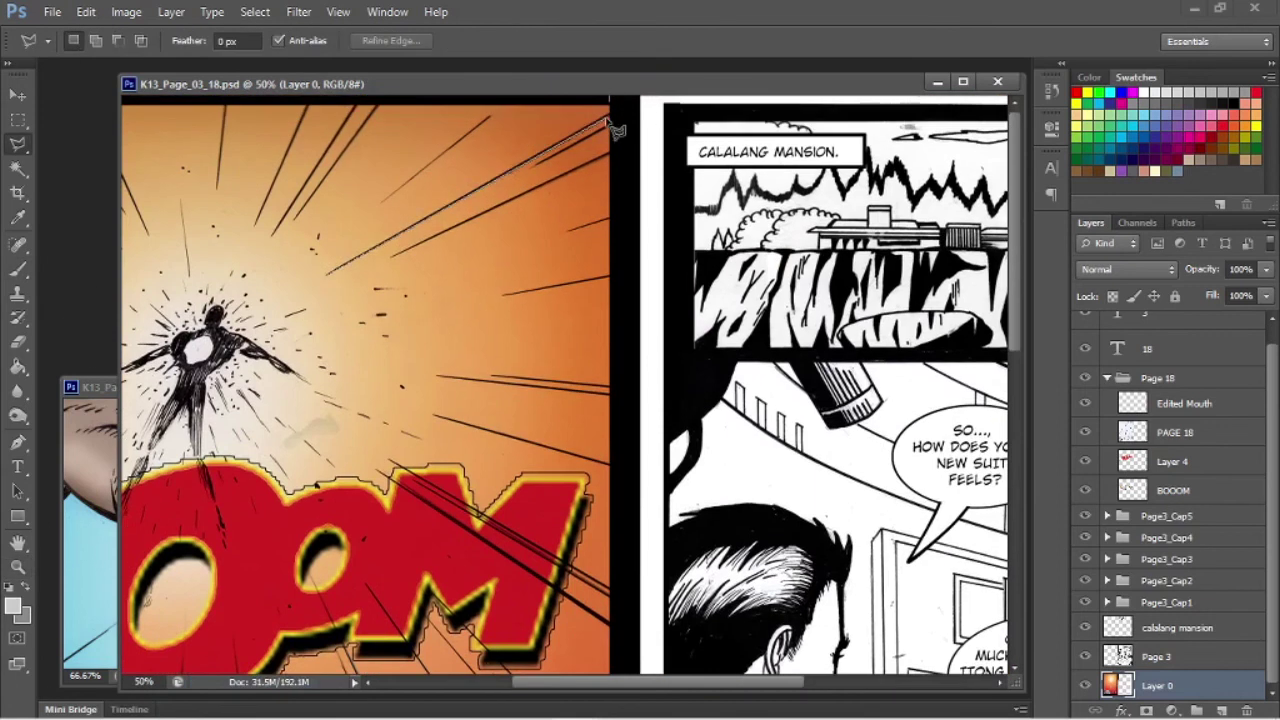
left_click(330, 275)
key("b")
left_click(604, 180)
key("ctrl+d")
key("ctrl+s")
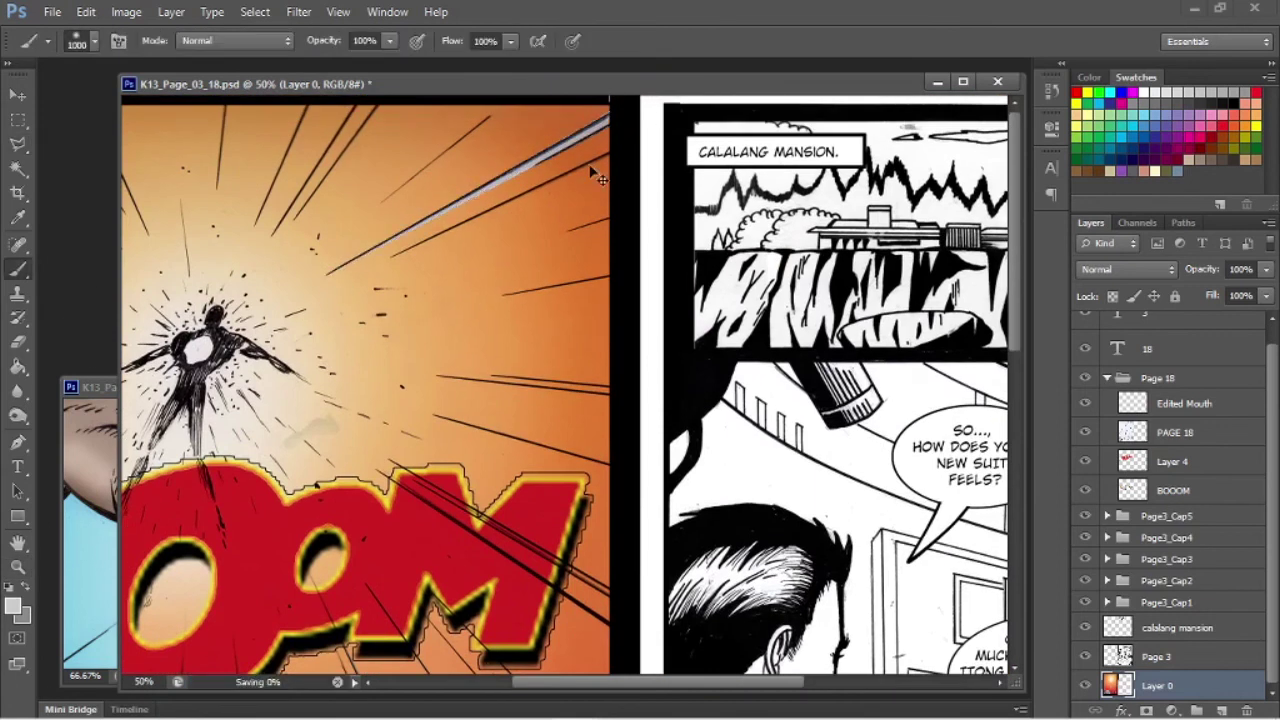
Step: Paint light grey streaks along the speed line above the M at the right edge and between the lines at the panel top
key("l")
left_click(611, 461)
left_click(435, 417)
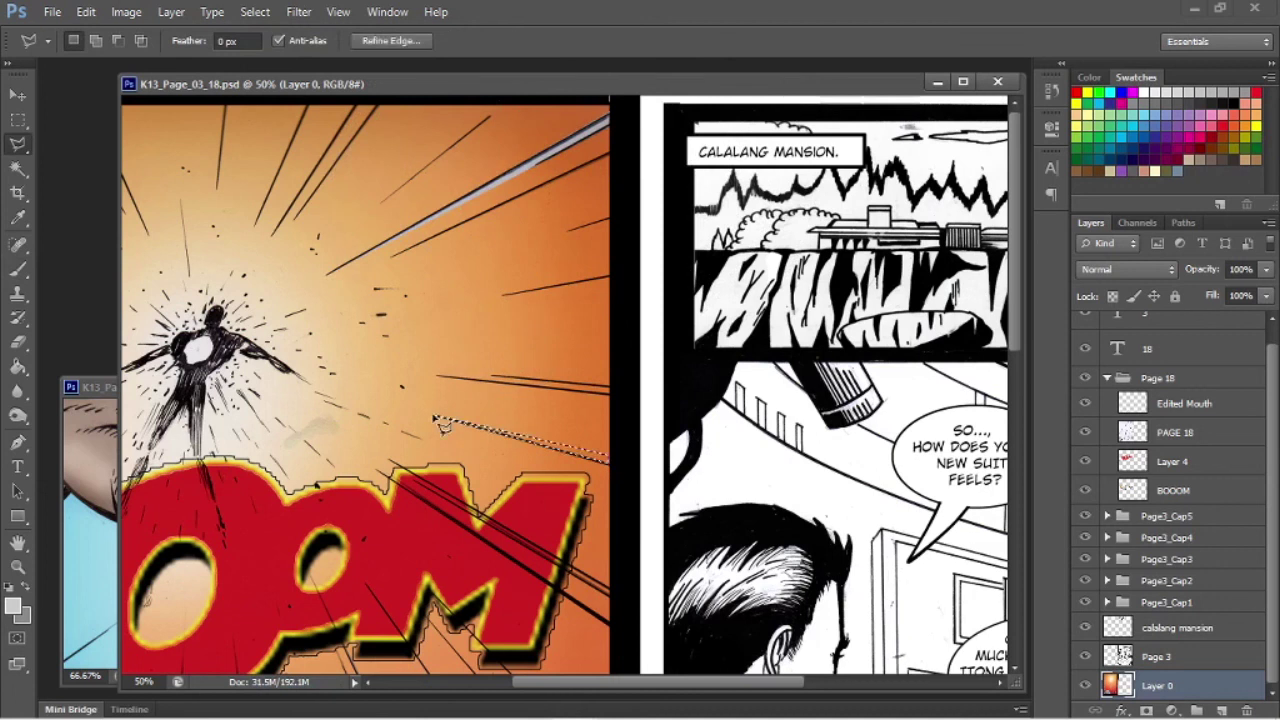
key("b")
left_click(589, 426)
key("ctrl+d")
key("l")
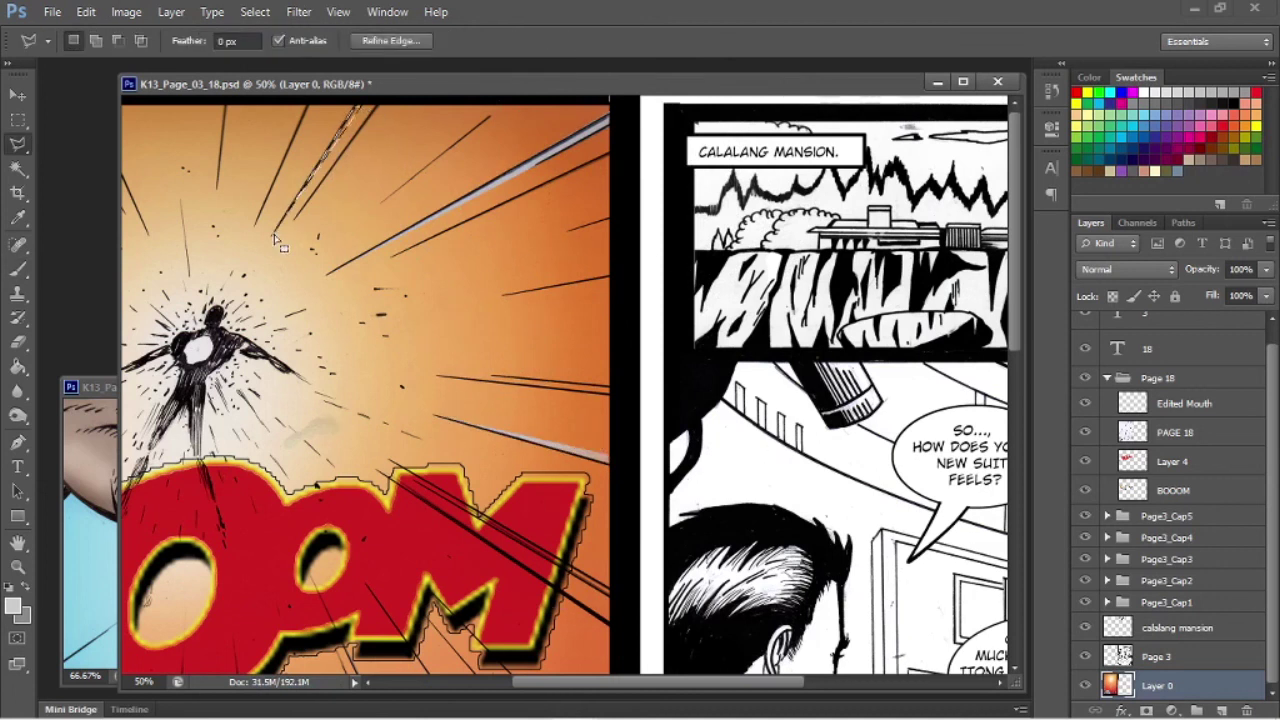
key("b")
left_click(390, 130)
Step: Lasso the long wedge along the speed line from the panel's upper-left corner, paint it light grey, deselect and save
left_click_drag(541, 683, 404, 682)
key("l")
left_click(136, 128)
left_click(490, 294)
left_click(131, 138)
left_click(132, 125)
key("b")
left_click(230, 175)
key("ctrl+d")
key("ctrl+s")
Step: Fill the gap between the two horizontal speed lines at the panel's left edge with light grey
key("l")
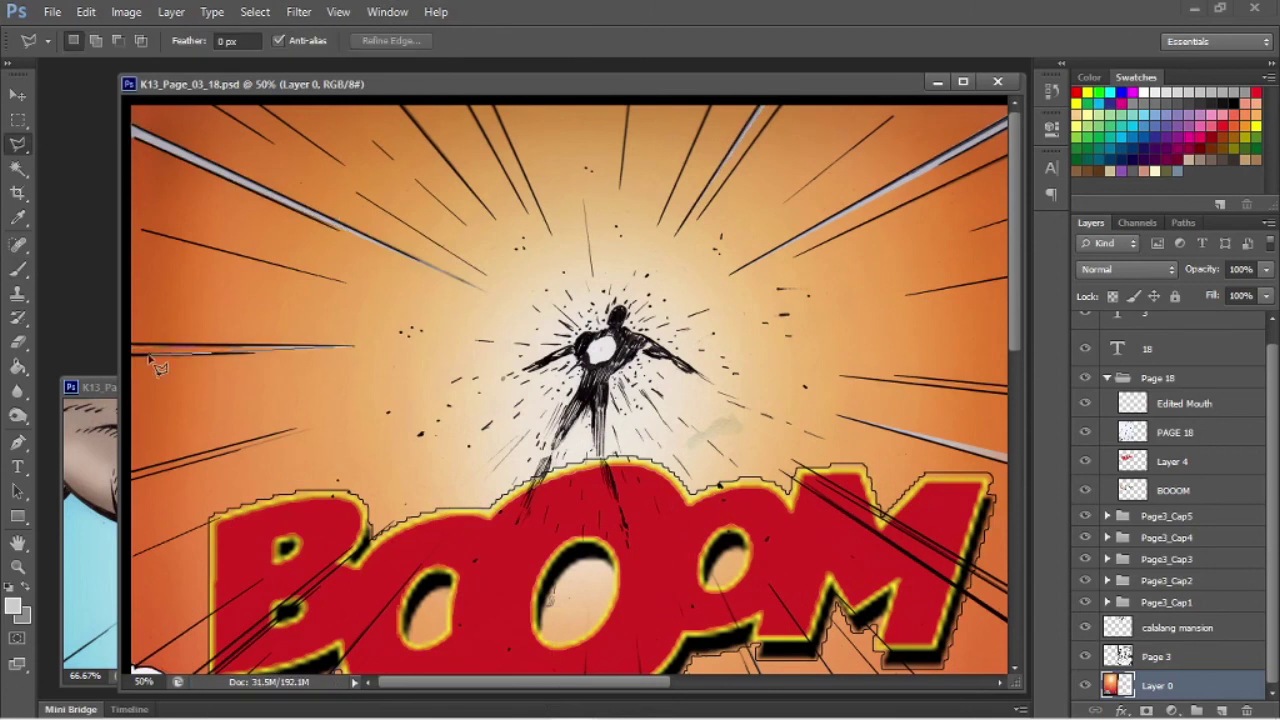
double_click(143, 362)
key("b")
left_click(266, 357)
key("l")
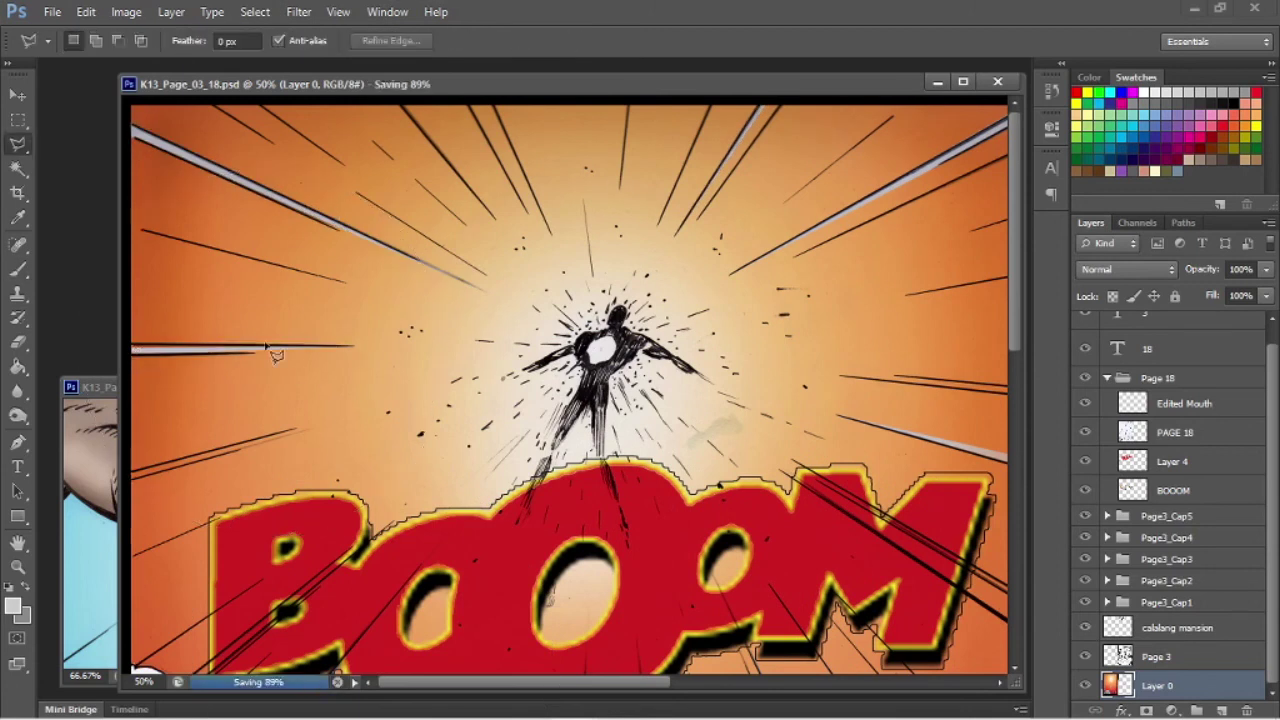
Step: Paint light grey streaks along the two speed lines at the panel top, above and left of the exploding figure
key("b")
left_click_drag(430, 115, 500, 243)
key("l")
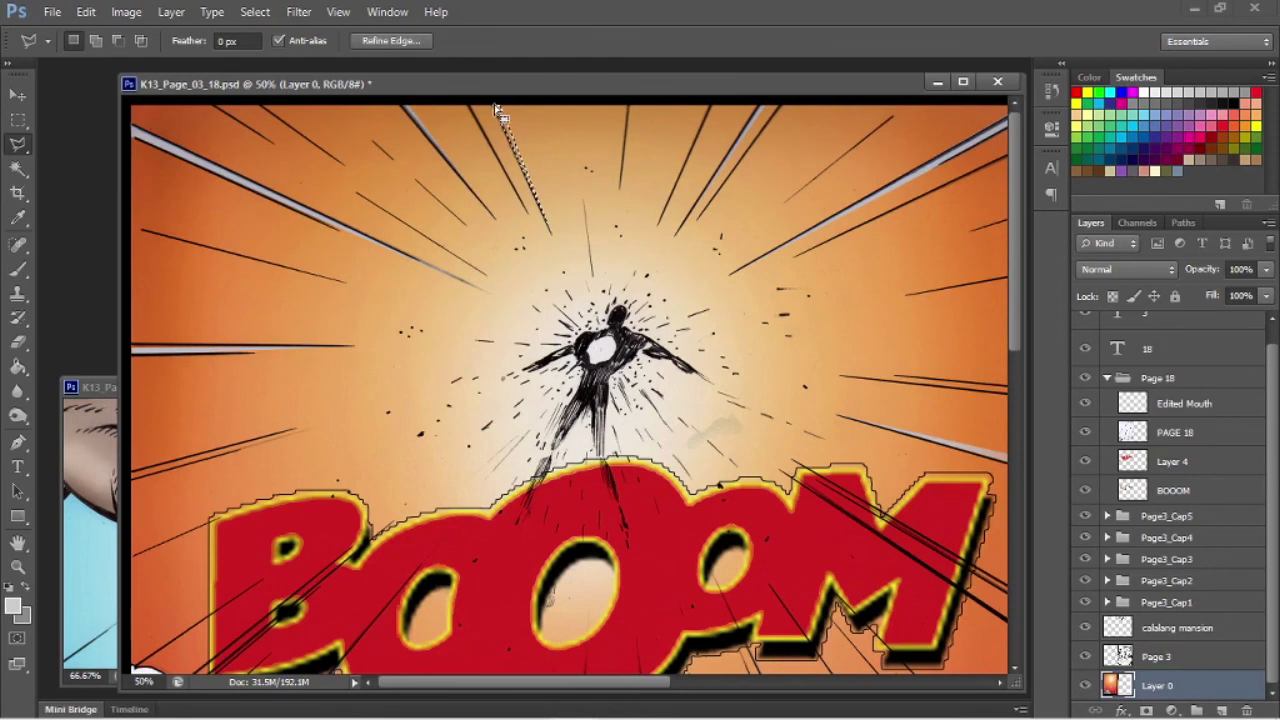
key("ctrl+d")
Step: Paint a light grey streak between the slanted speed lines above the B at the panel's left edge, and save
scroll(400, 300, "down", 3)
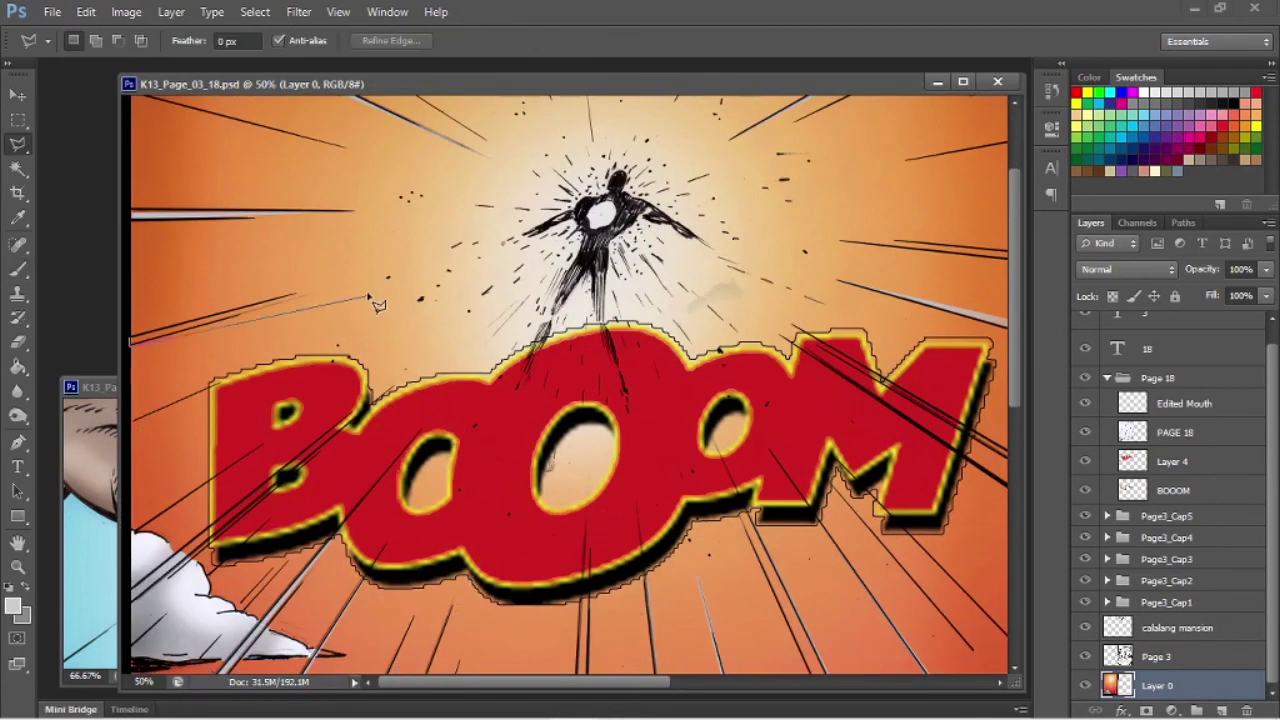
key("b")
left_click(140, 348)
scroll(135, 430, "down", 2)
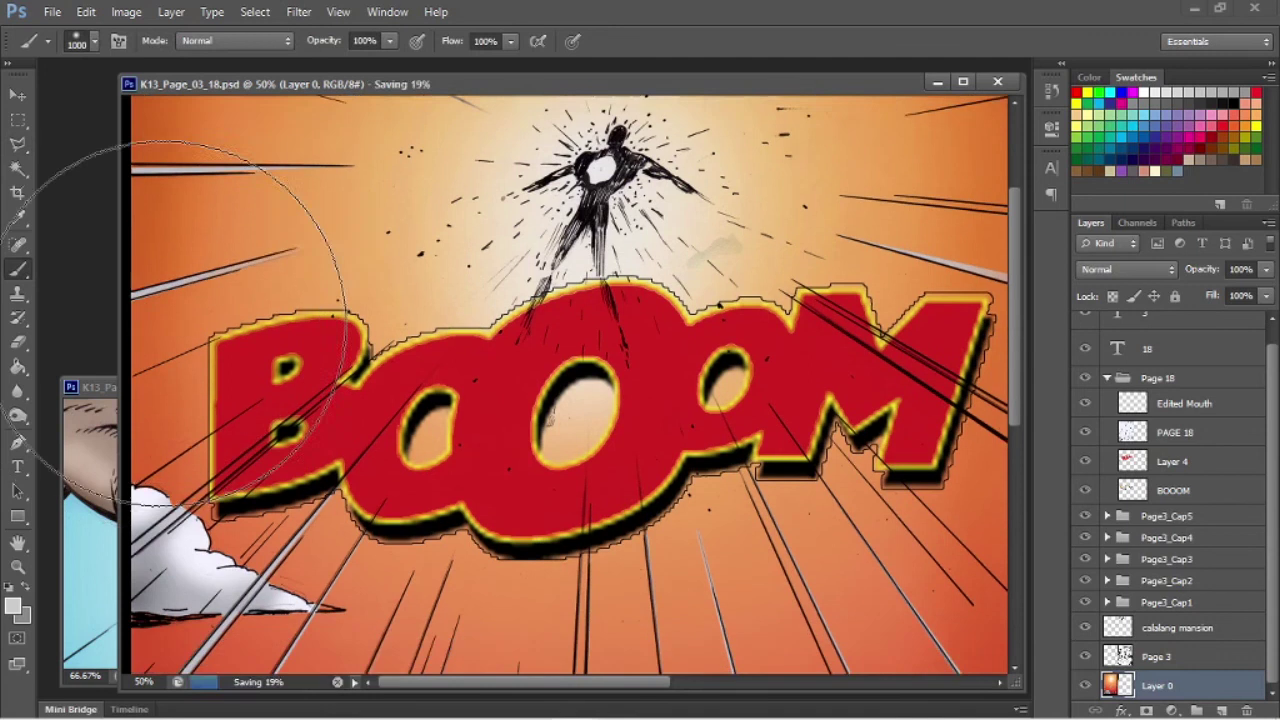
Step: Lasso the gap between the speed lines crossing the B toward the left cloud and paint it light grey
key("l")
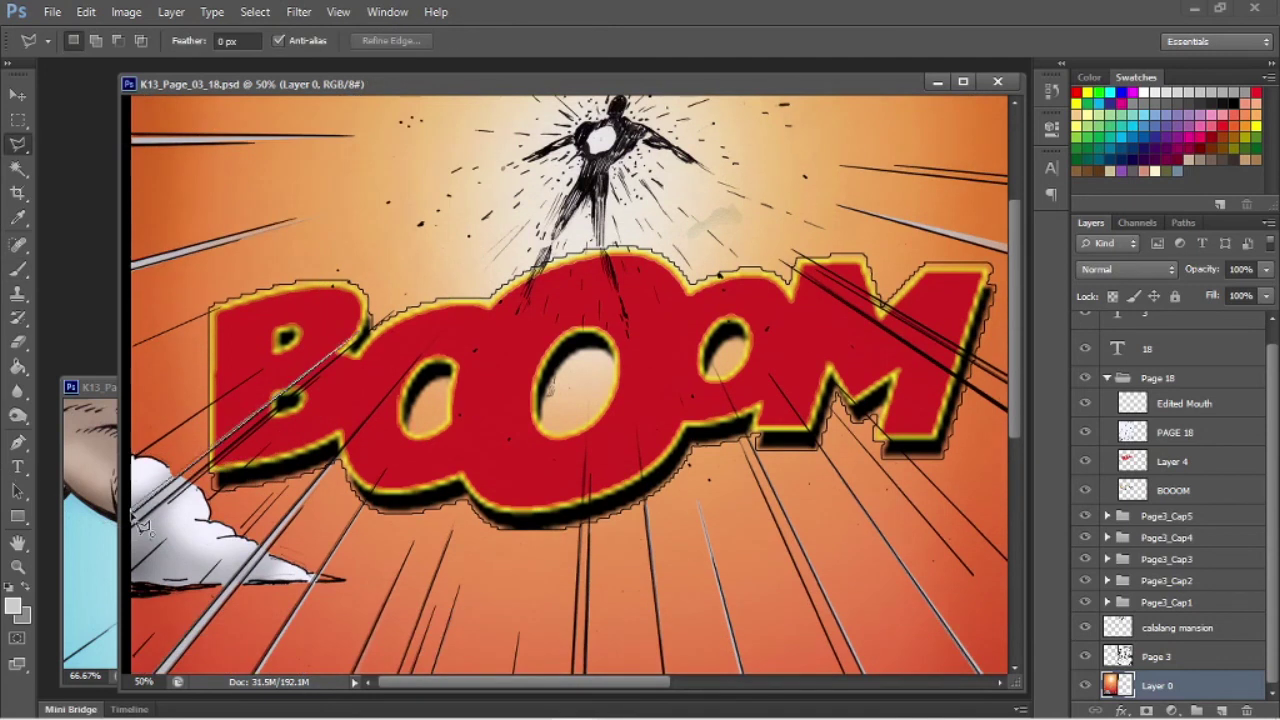
key("b")
scroll(528, 257, "down", 2)
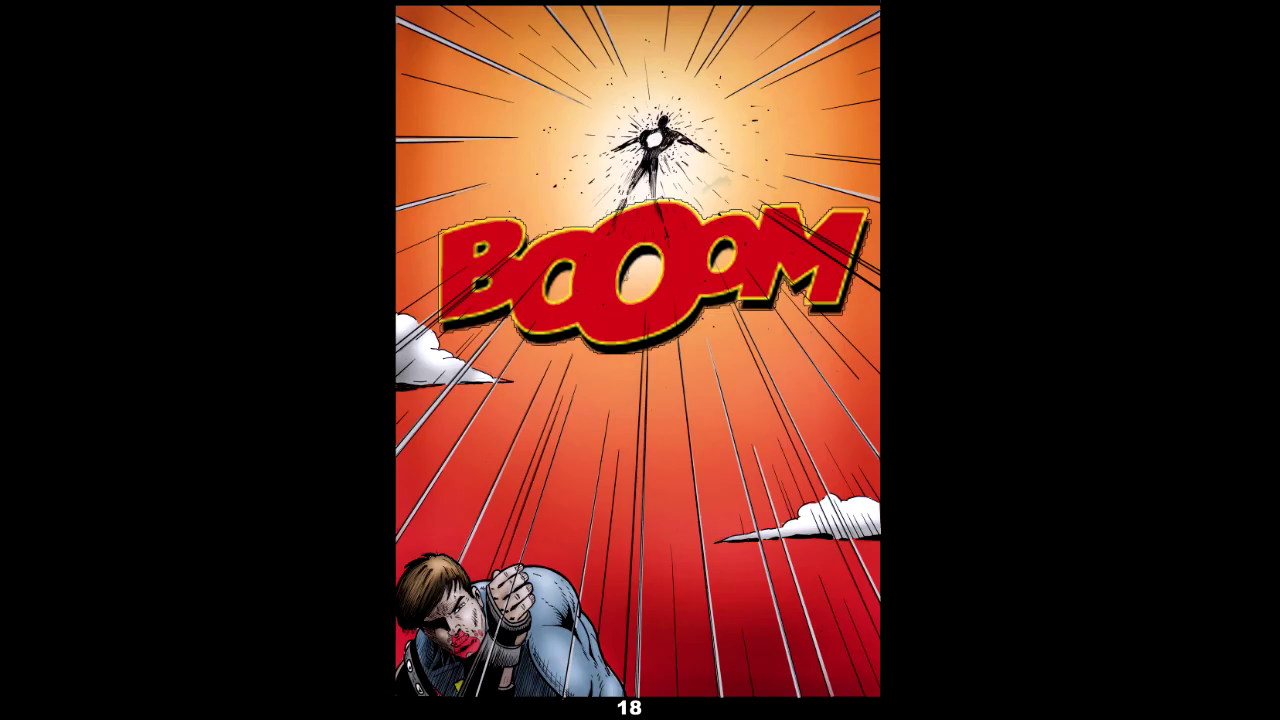